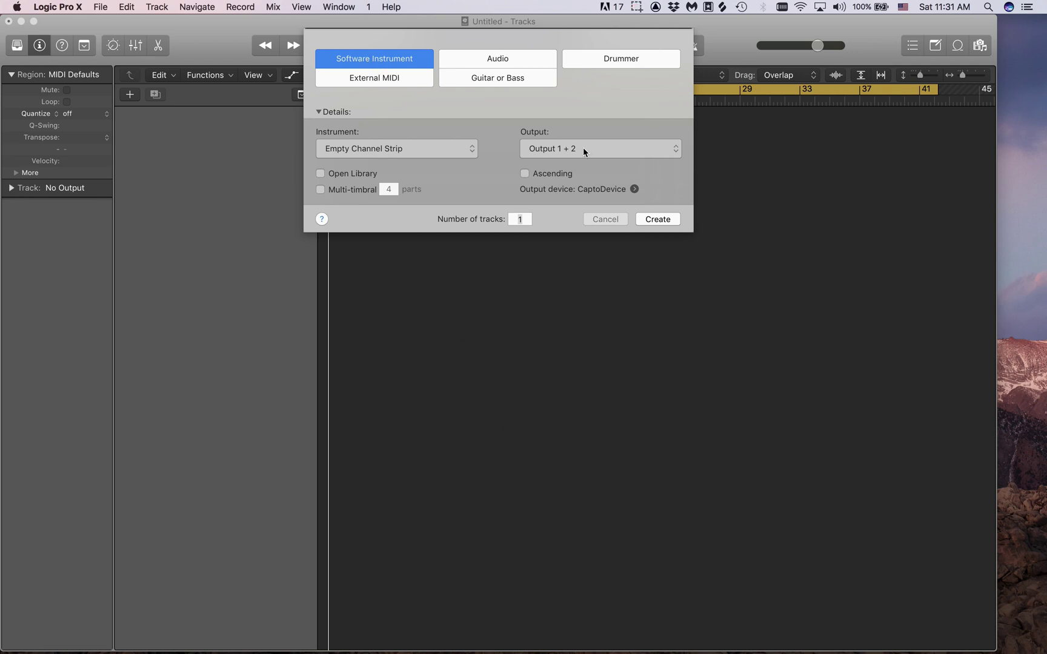
Step: Create one software instrument track, Inst 1, with an empty channel strip
click(657, 219)
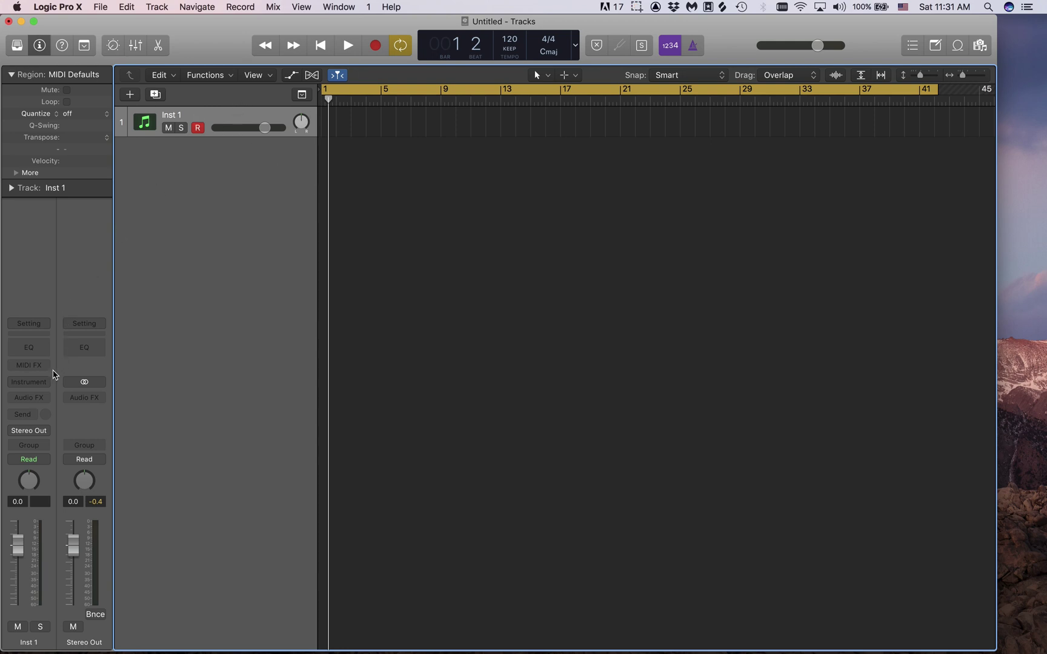
Step: Browse Inst 1's instrument slot to AU Instruments > Image-Line > FL Studio output options
click(44, 382)
mouse_move(75, 643)
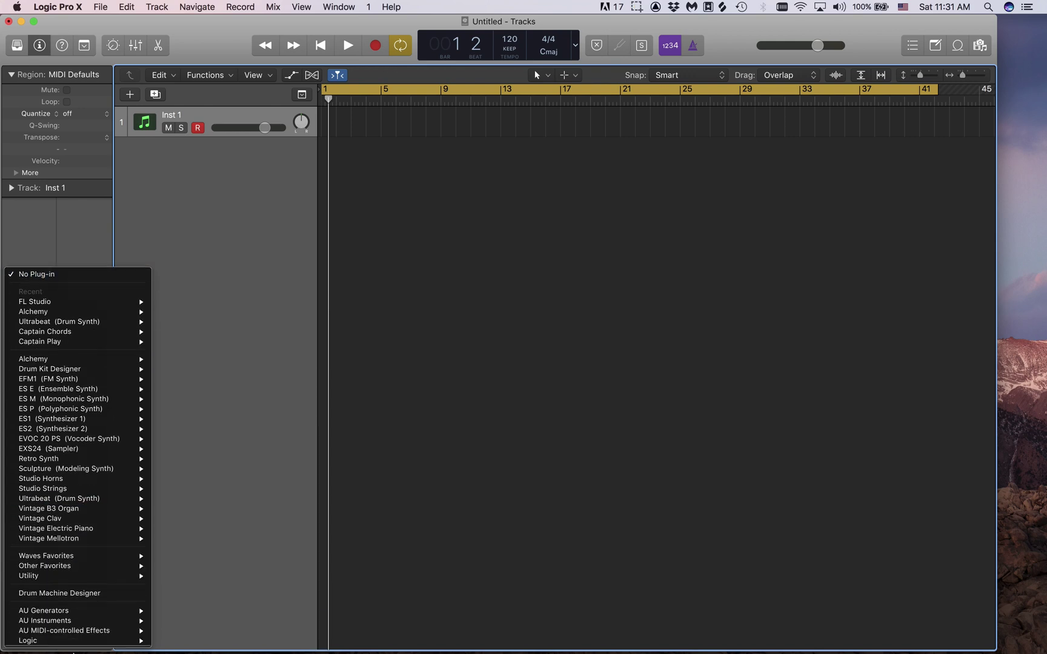
mouse_move(54, 624)
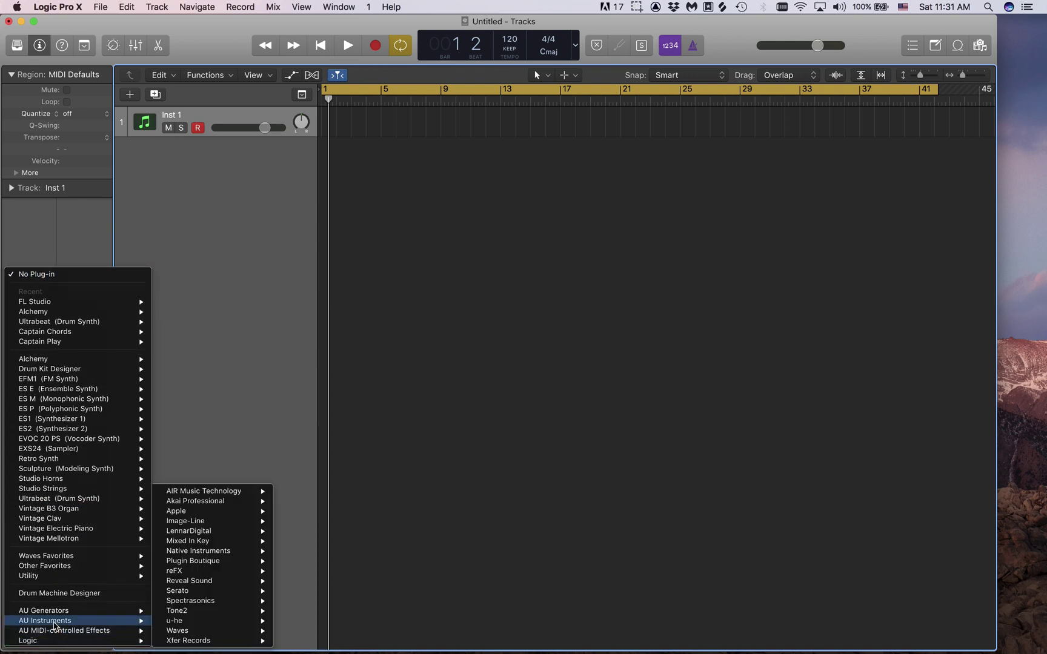
mouse_move(199, 524)
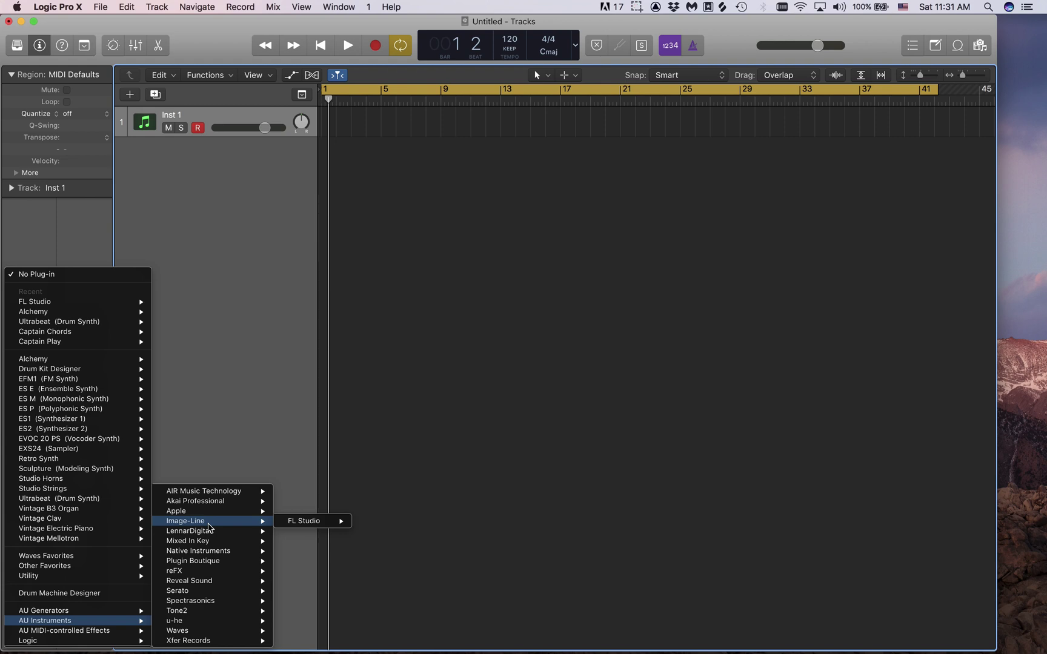
mouse_move(326, 525)
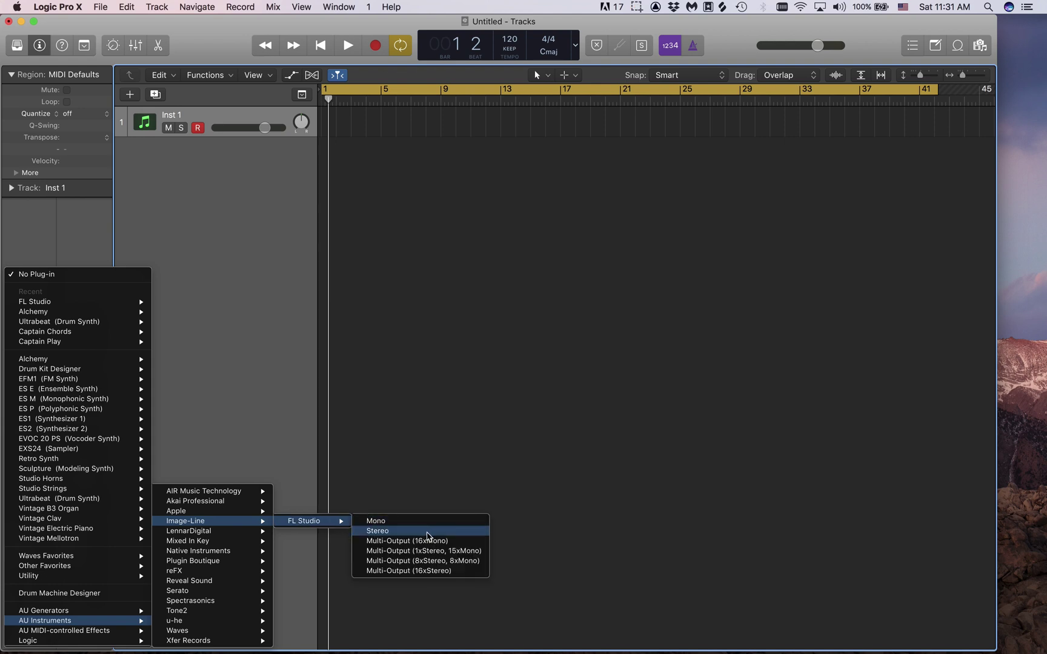
Step: Load FL Studio in stereo on Inst 1 and park its window at the lower left
click(415, 536)
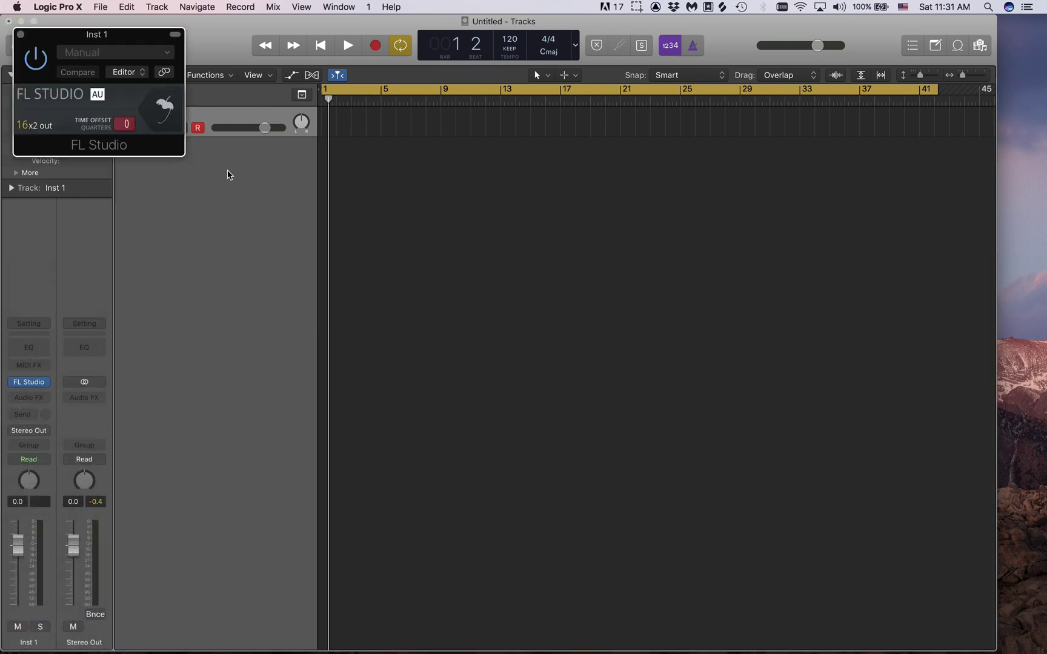
drag(105, 42, 899, 525)
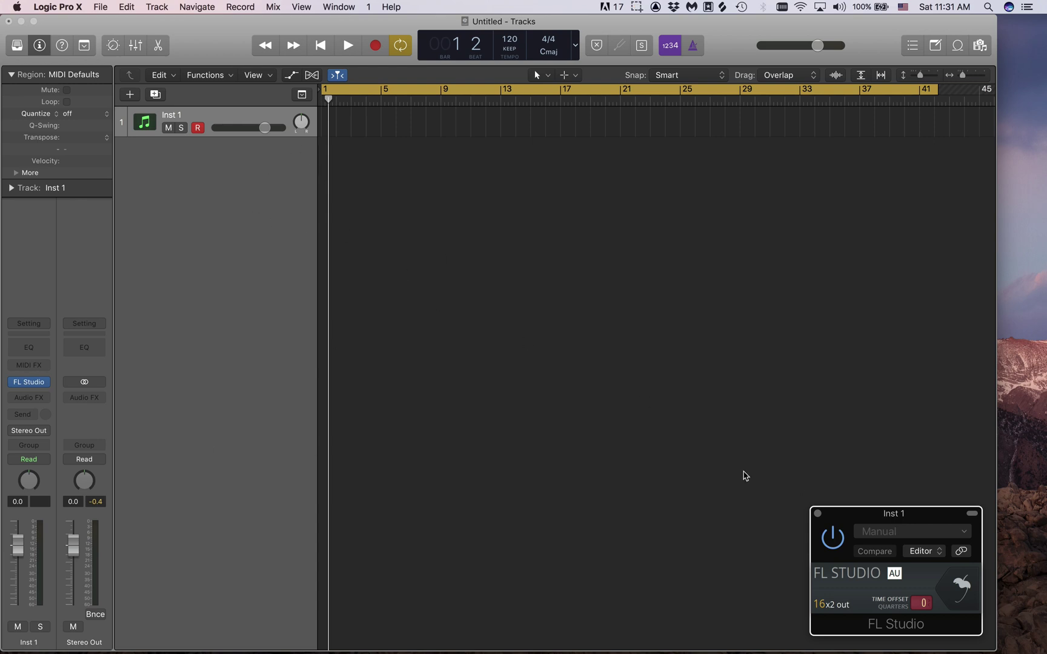
drag(902, 517, 222, 514)
Step: Open the full FL Studio interface, load the SongWriting1 template, and nudge the Channel rack right
click(283, 592)
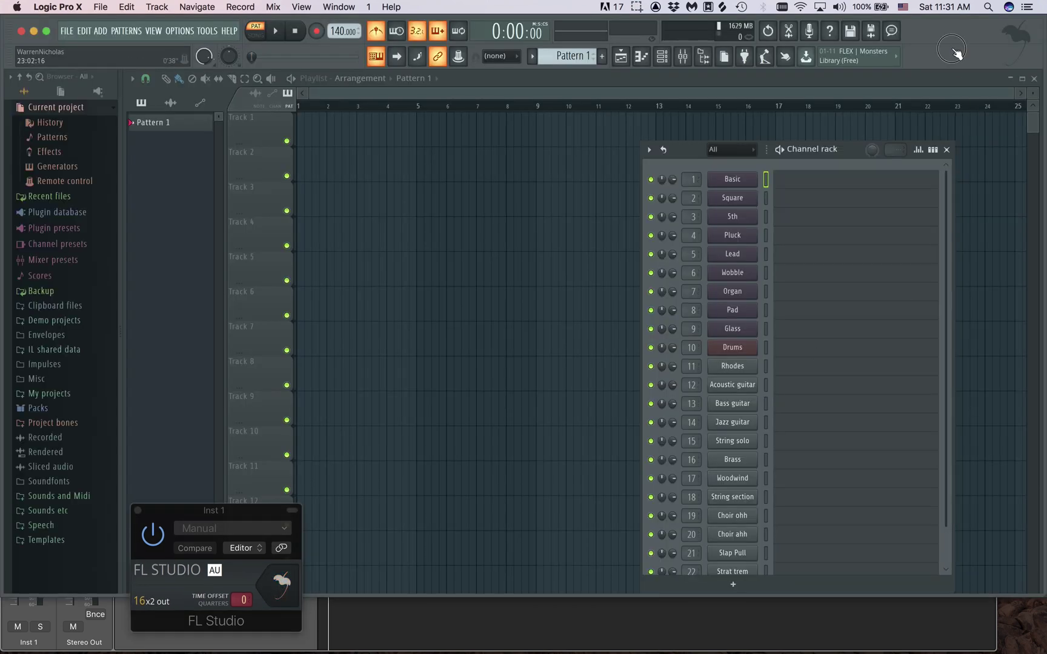
click(64, 29)
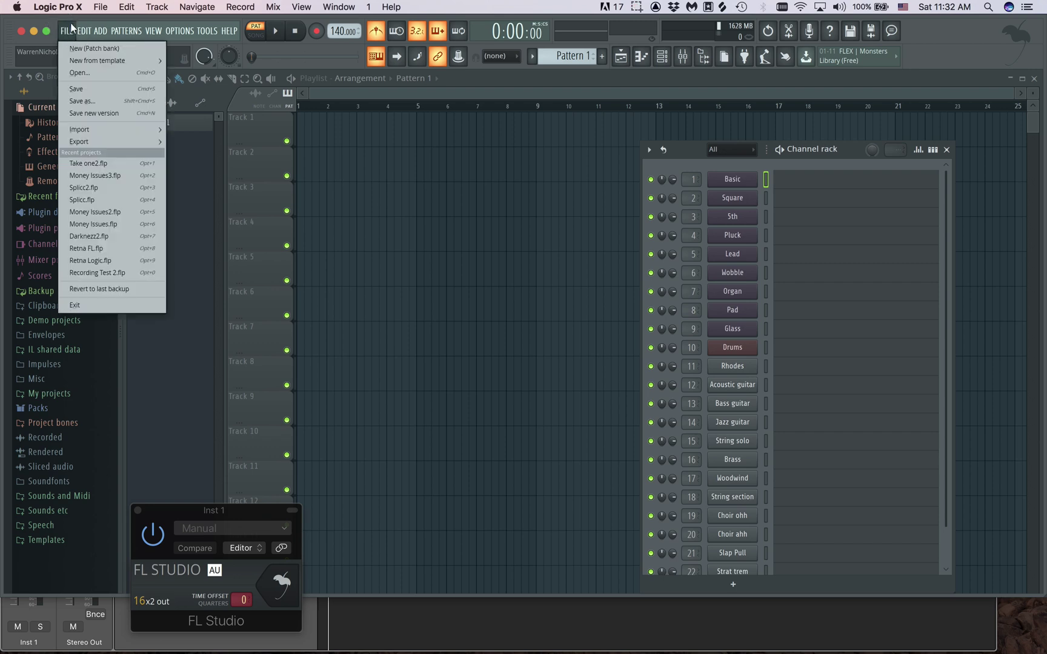
click(71, 29)
click(65, 29)
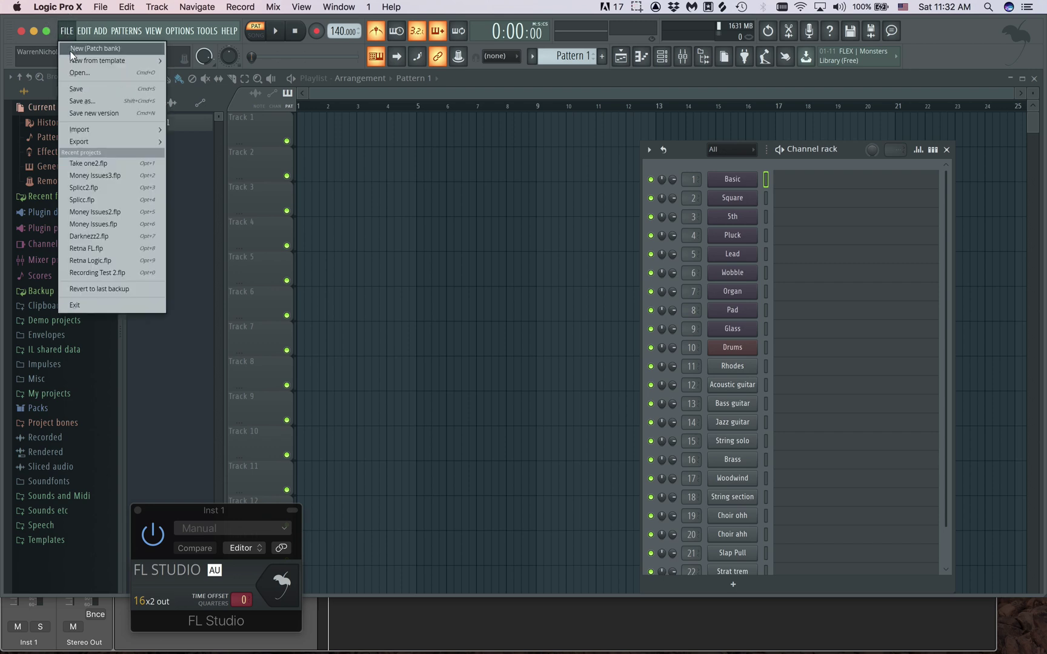
mouse_move(71, 60)
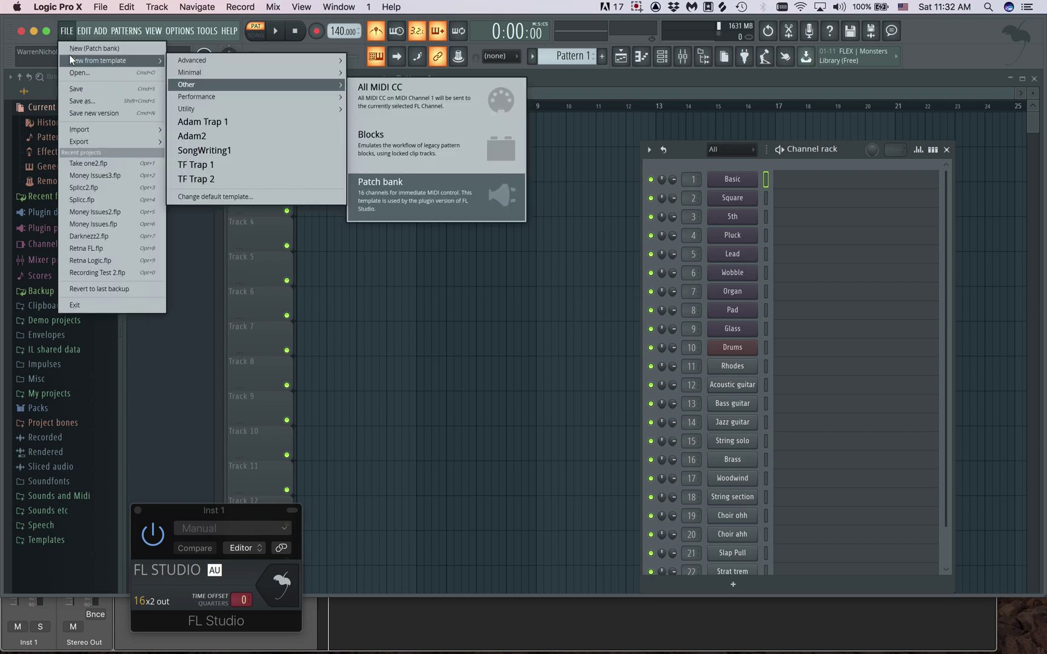
click(245, 151)
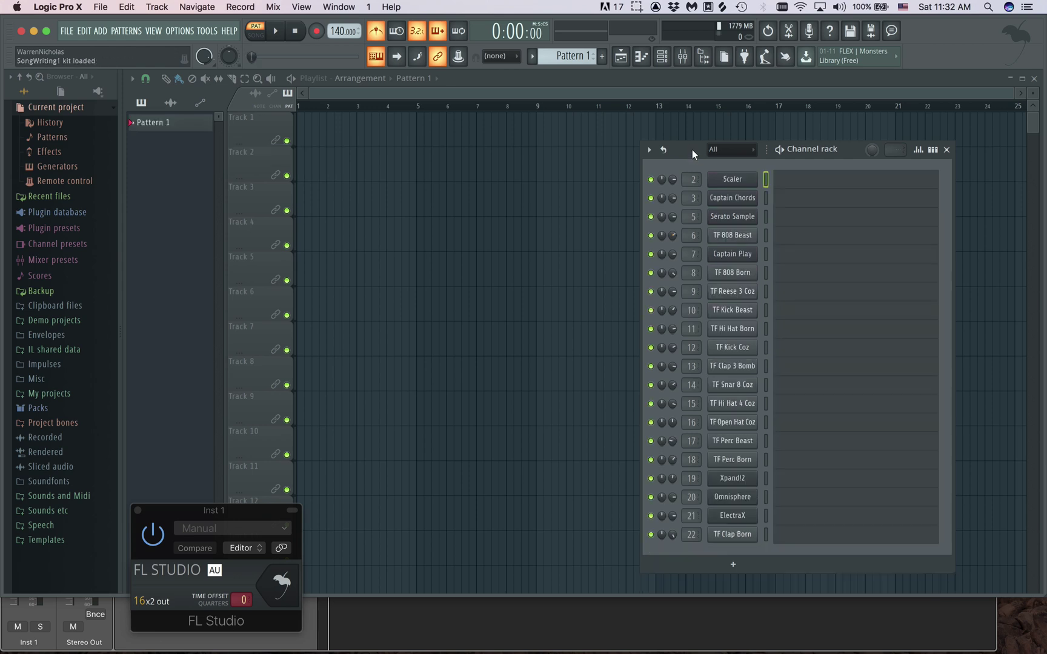
drag(692, 155, 751, 150)
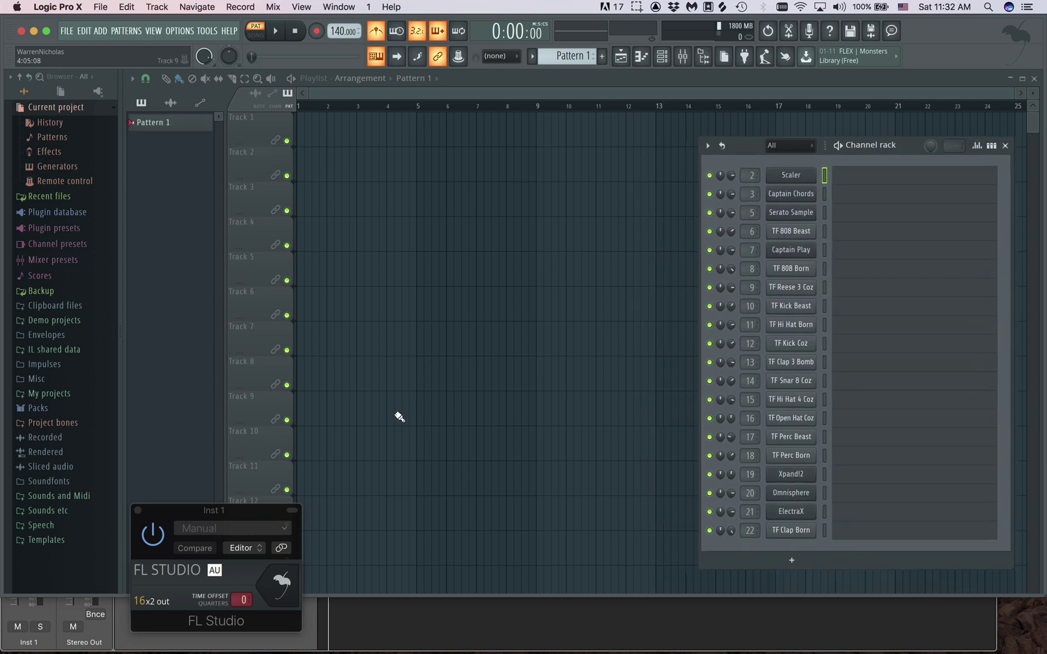
Step: Place Pattern 1 on Track 1 in Song mode and fill TF Hi Hat 4 Coz every 2 steps
click(260, 36)
drag(148, 123, 538, 142)
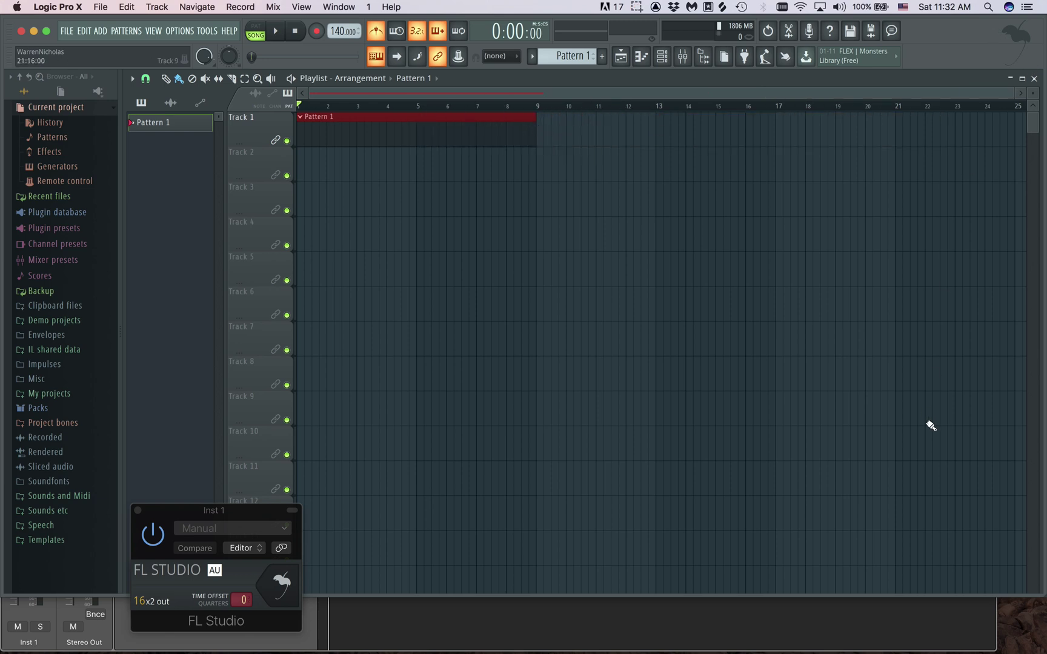
click(662, 58)
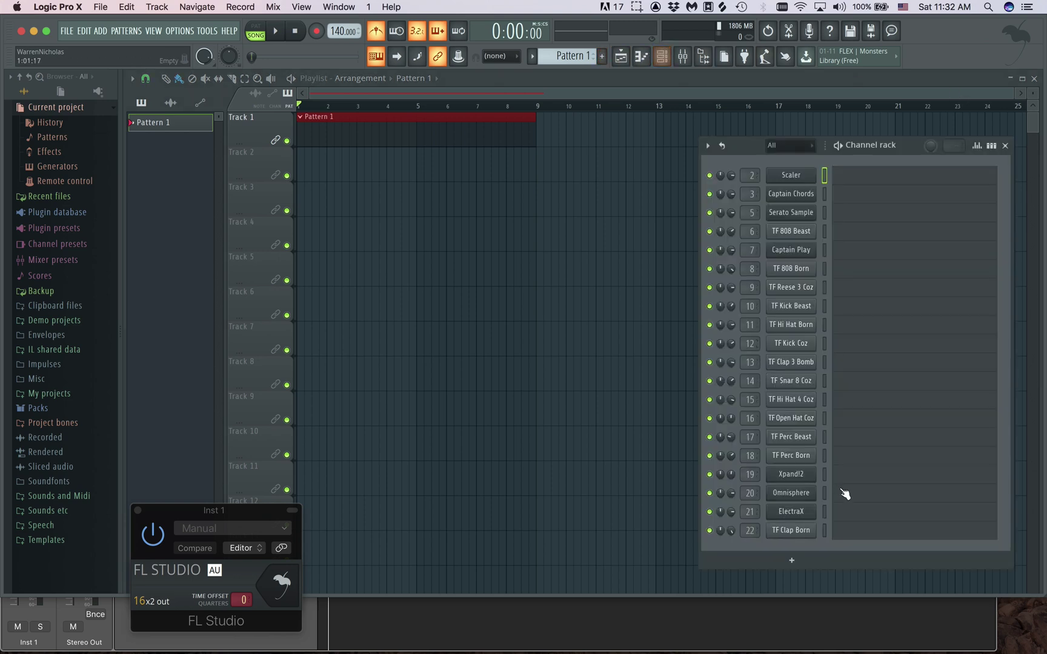
click(825, 400)
right_click(799, 401)
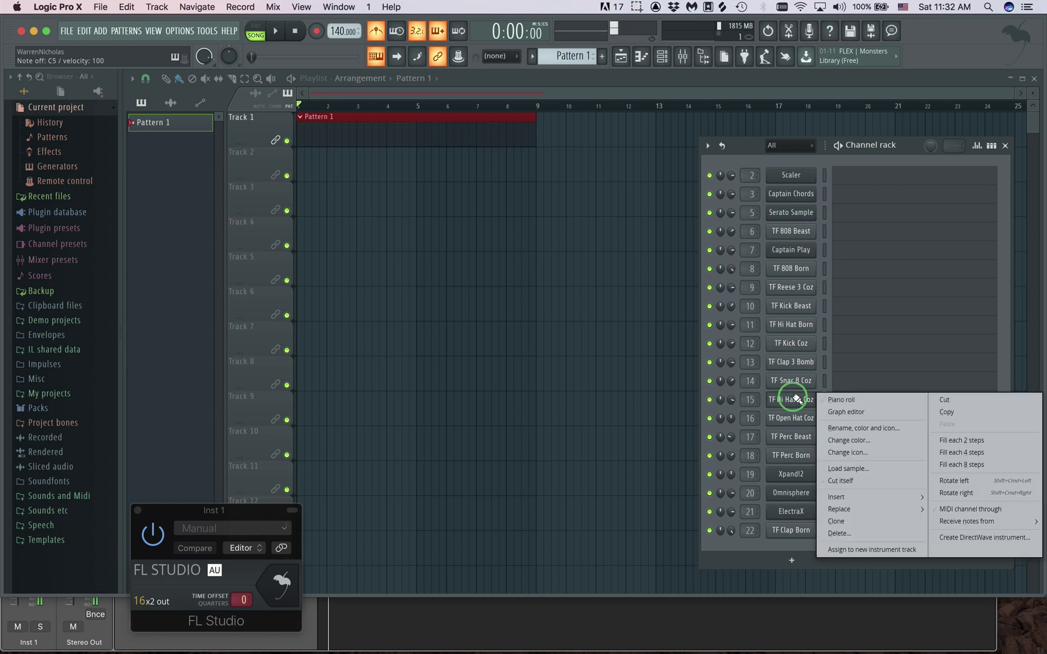
click(964, 440)
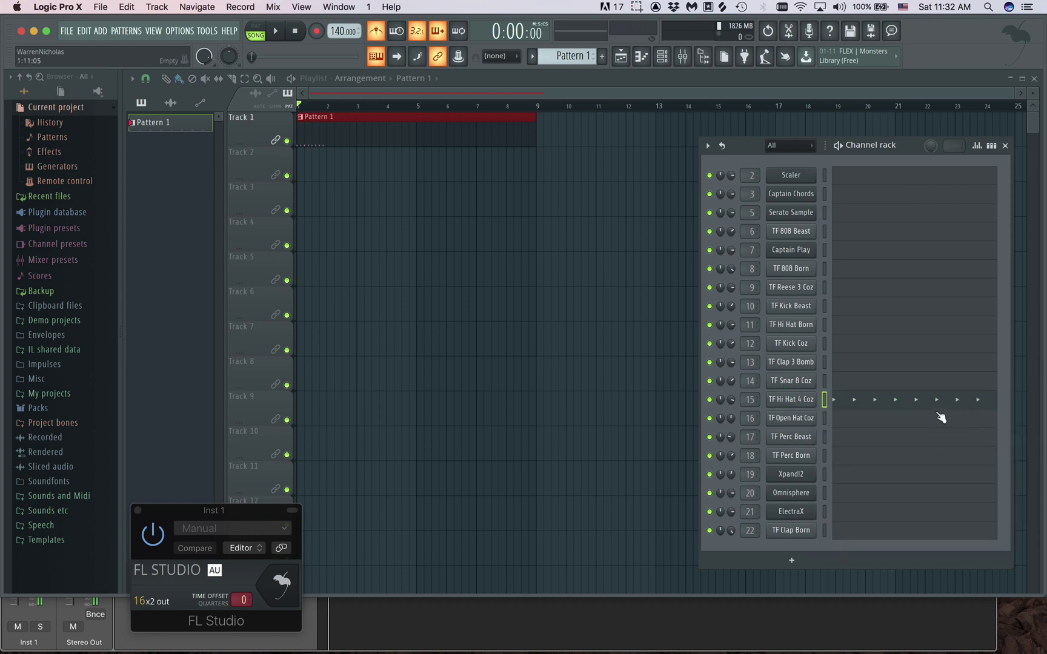
Step: Stretch the eight C5 hi-hat notes across bar 1 and duplicate them through bar 4
key(F7)
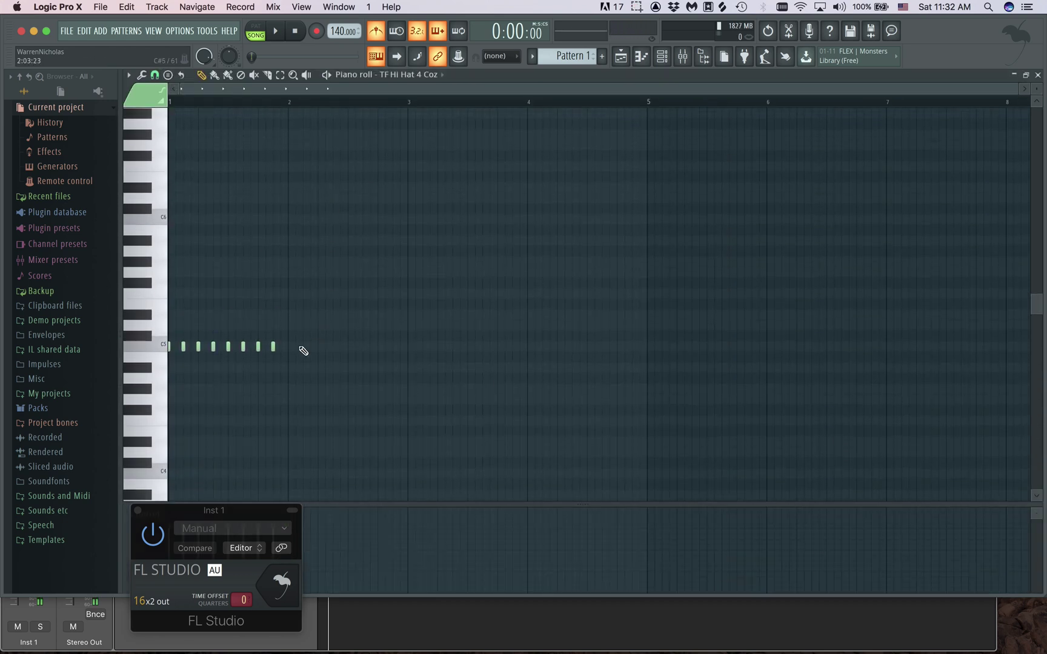
ctrl+click(221, 348)
key(ctrl+a)
drag(275, 346, 289, 346)
key(ctrl+b)
key(ctrl+b)
key(ctrl+b)
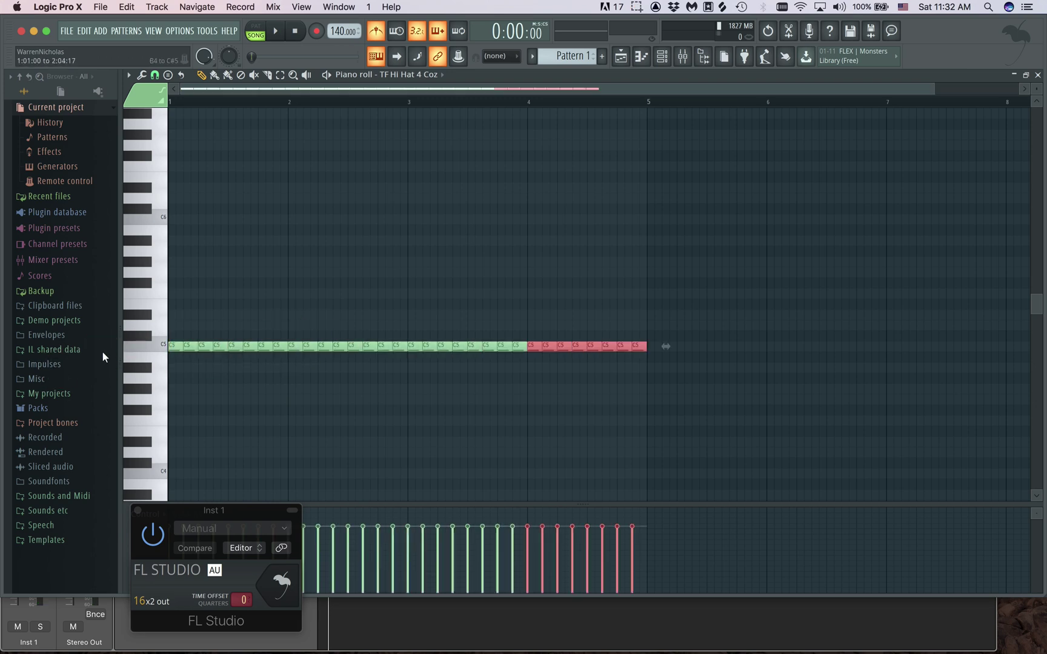
key(ctrl+d)
Step: Play back the hi-hat pattern, stopping and restarting it with the Channel rack showing
key(space)
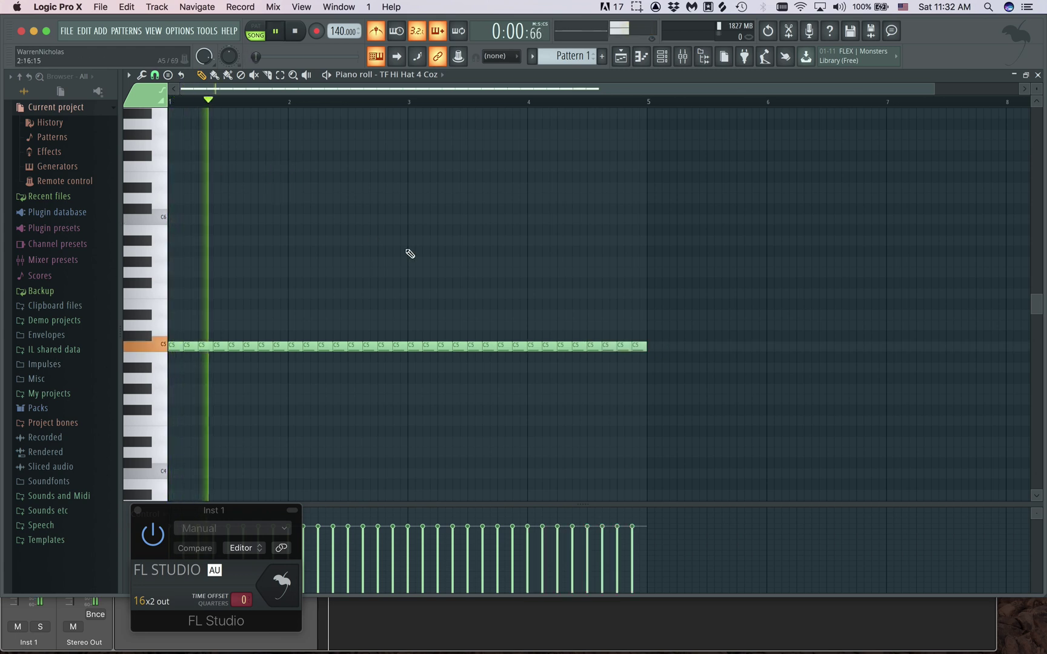
key(F6)
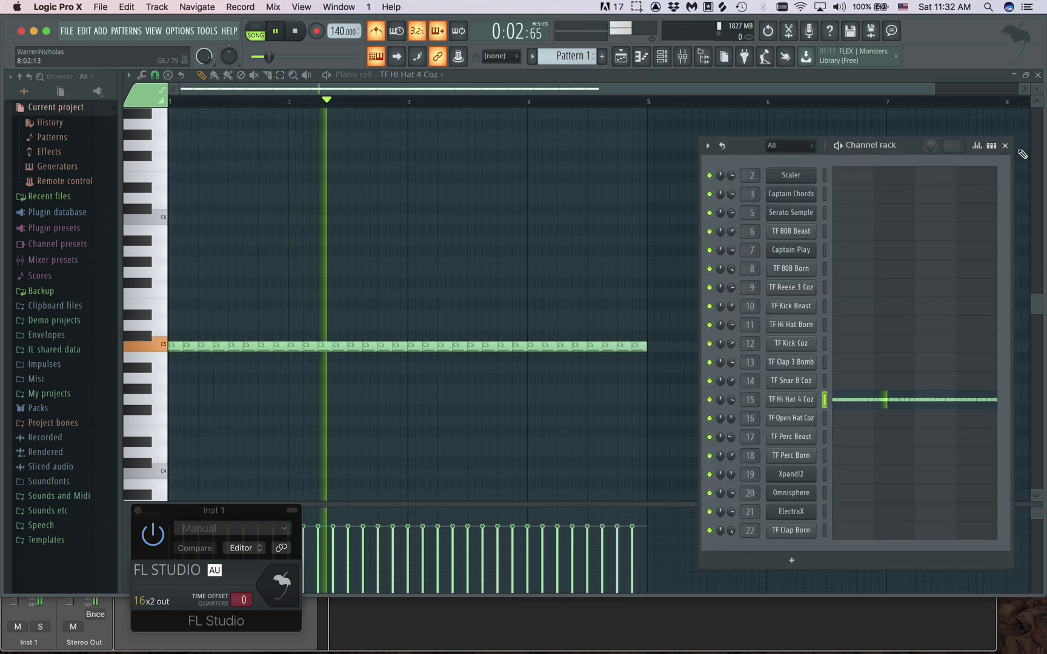
key(space)
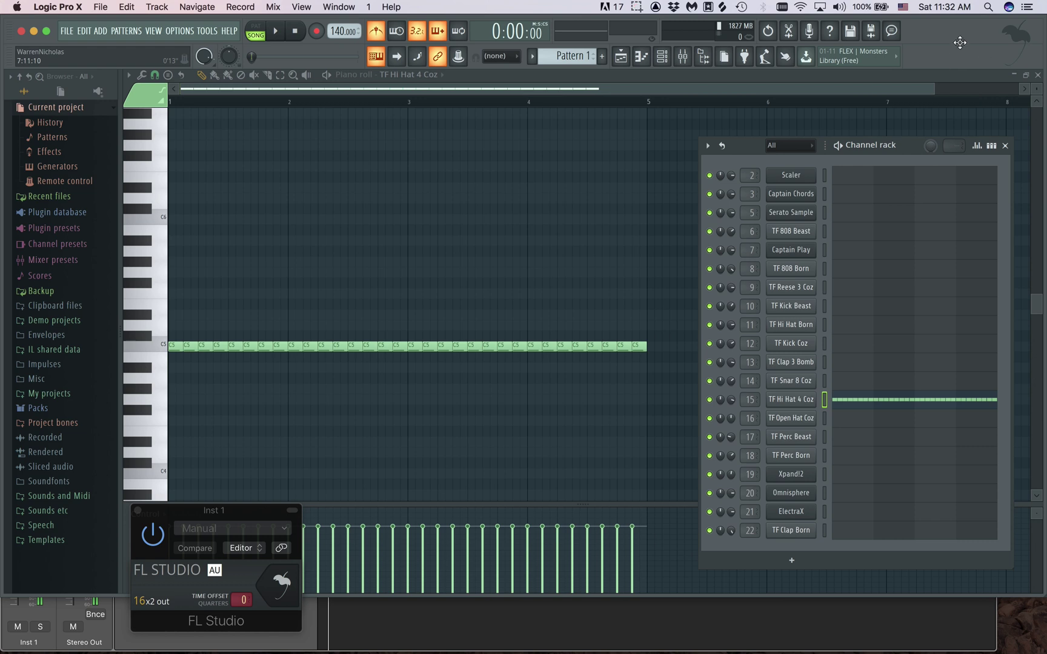
key(space)
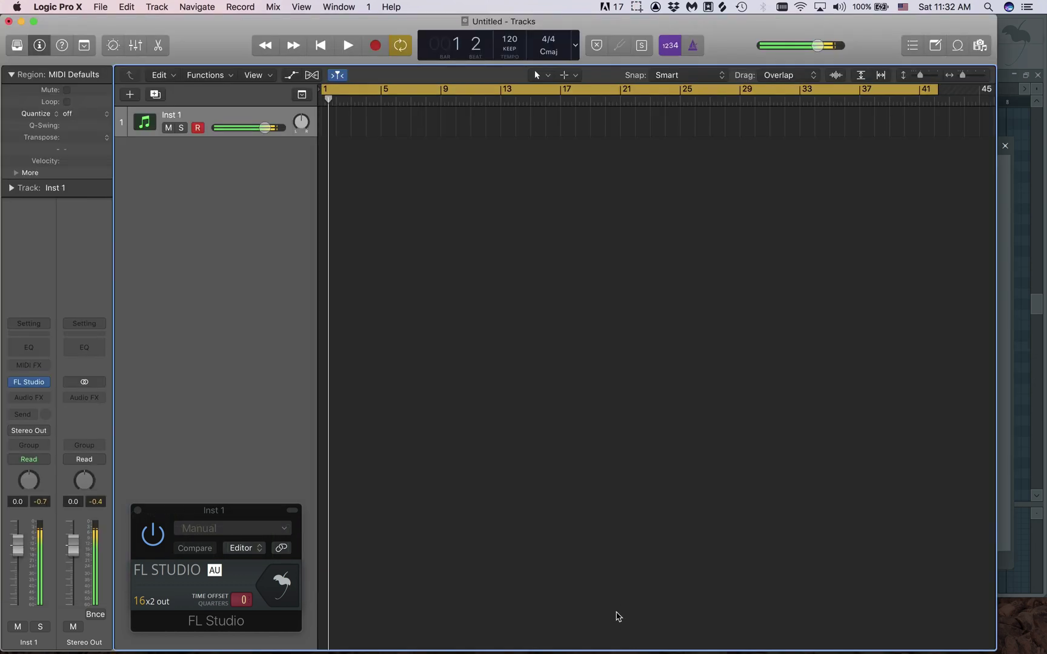
Step: Create an empty MIDI region on Inst 1, lengthen it to bar 25 and move it to bar 1
click(619, 609)
click(1013, 67)
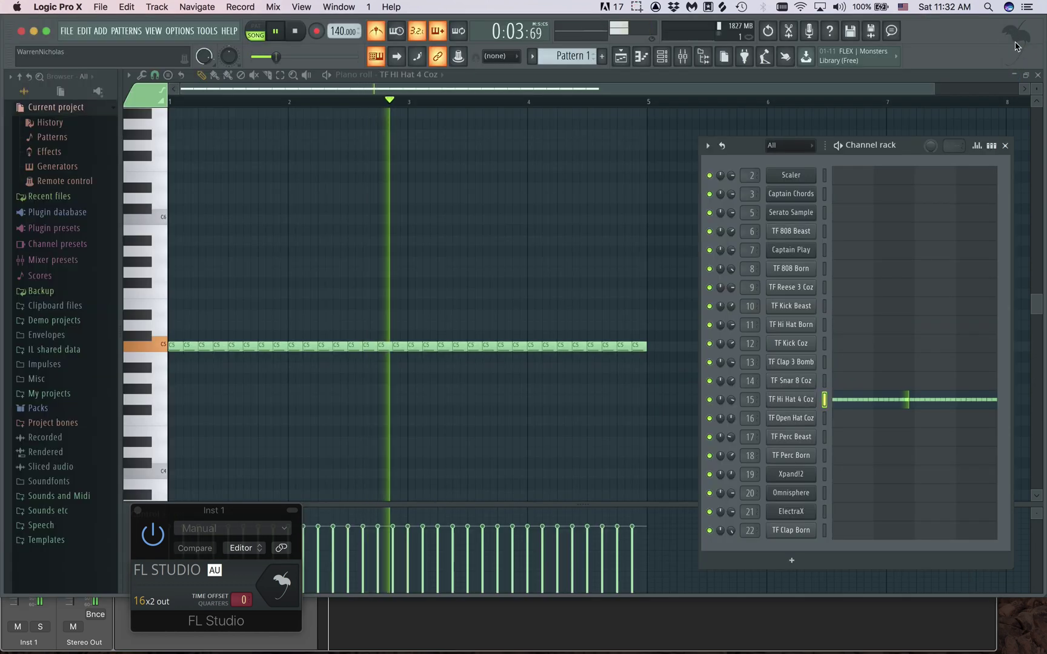
click(563, 618)
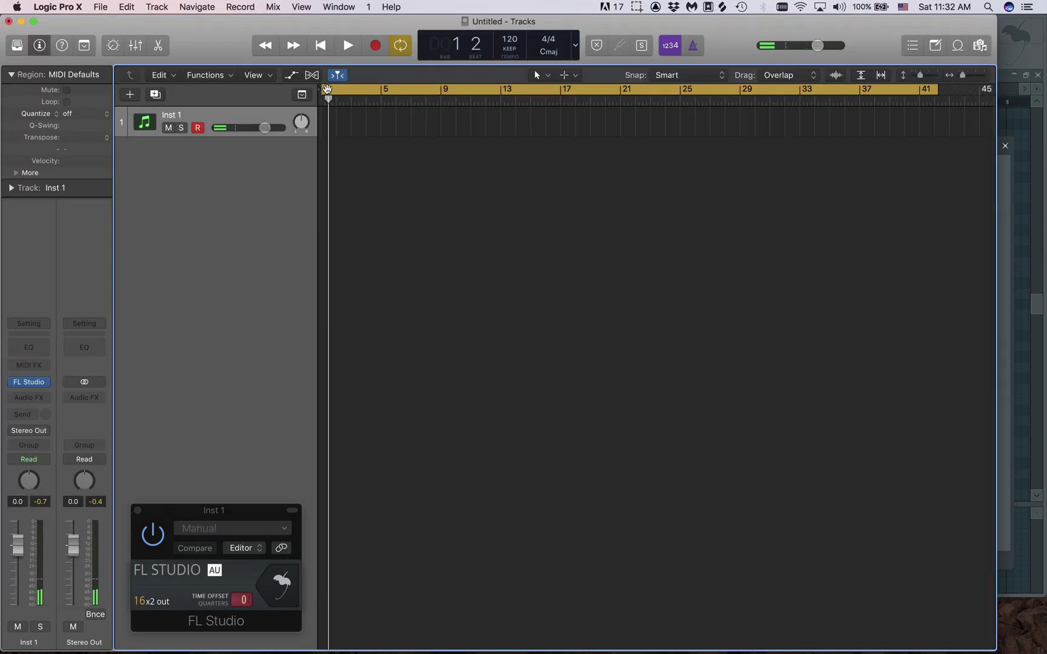
drag(327, 89, 441, 100)
right_click(399, 121)
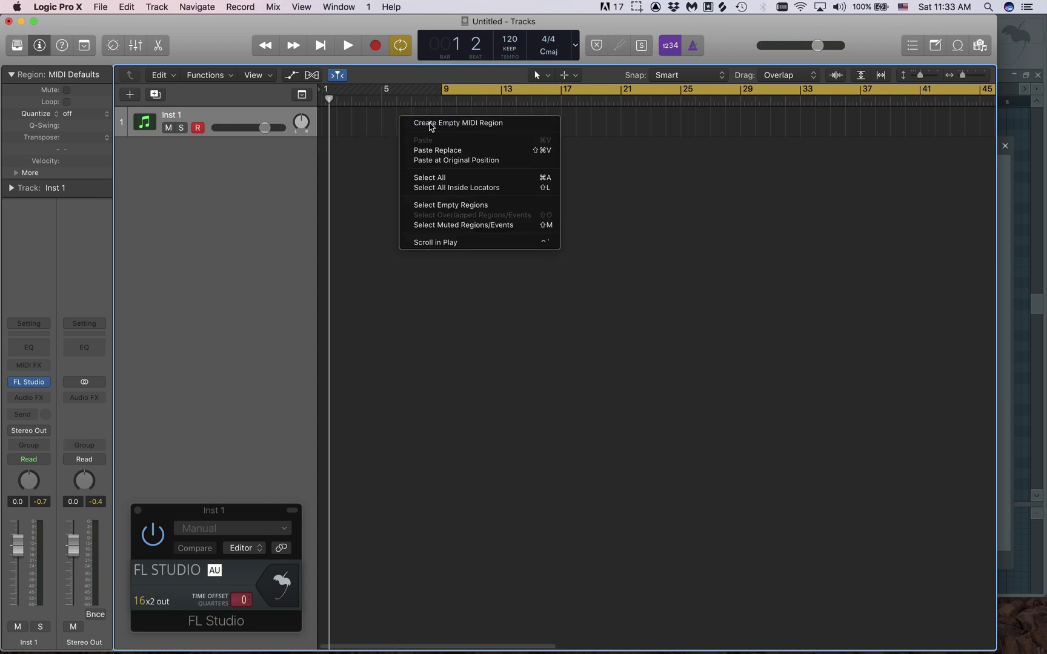
click(431, 123)
drag(405, 128, 665, 127)
drag(555, 110, 390, 94)
Step: Rename the track 'Fl Studio', extend the region to about bar 39, and cycle bars 13–21
double_click(175, 114)
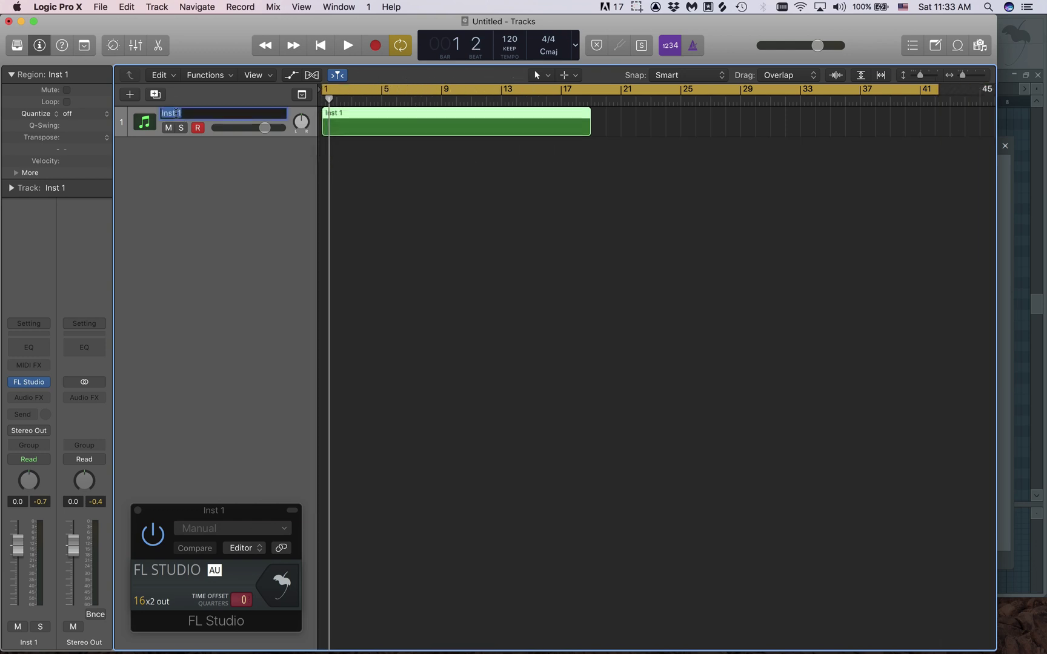
text(Fl Studio)
key(Return)
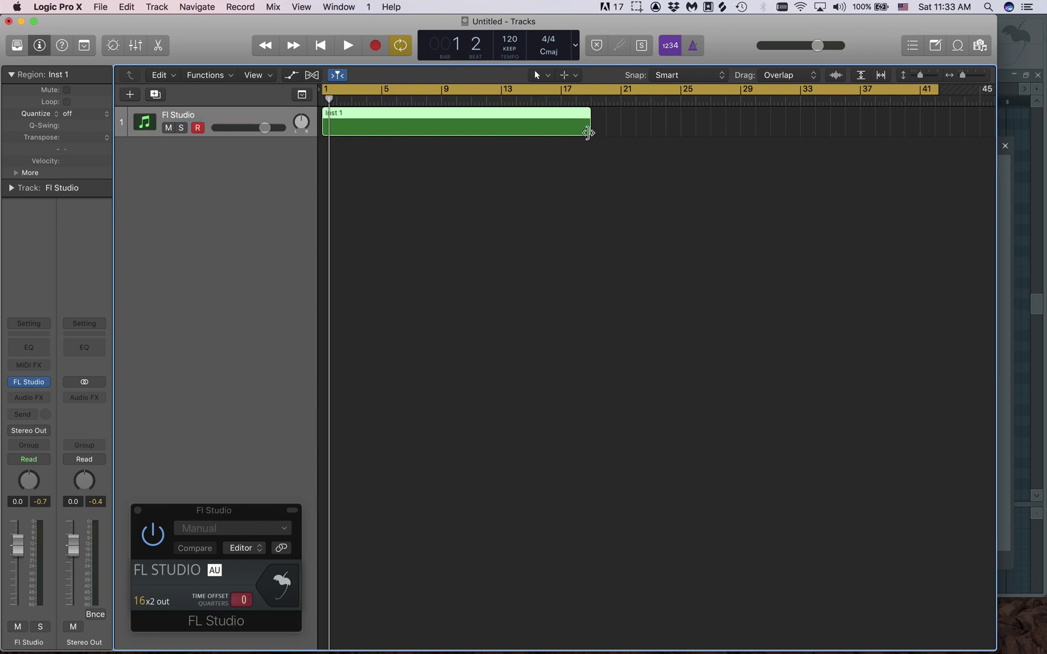
drag(586, 131, 919, 163)
drag(503, 91, 618, 97)
Step: Play the project in Logic and in FL Studio's song-arrangement playlist, switching between windows
click(545, 294)
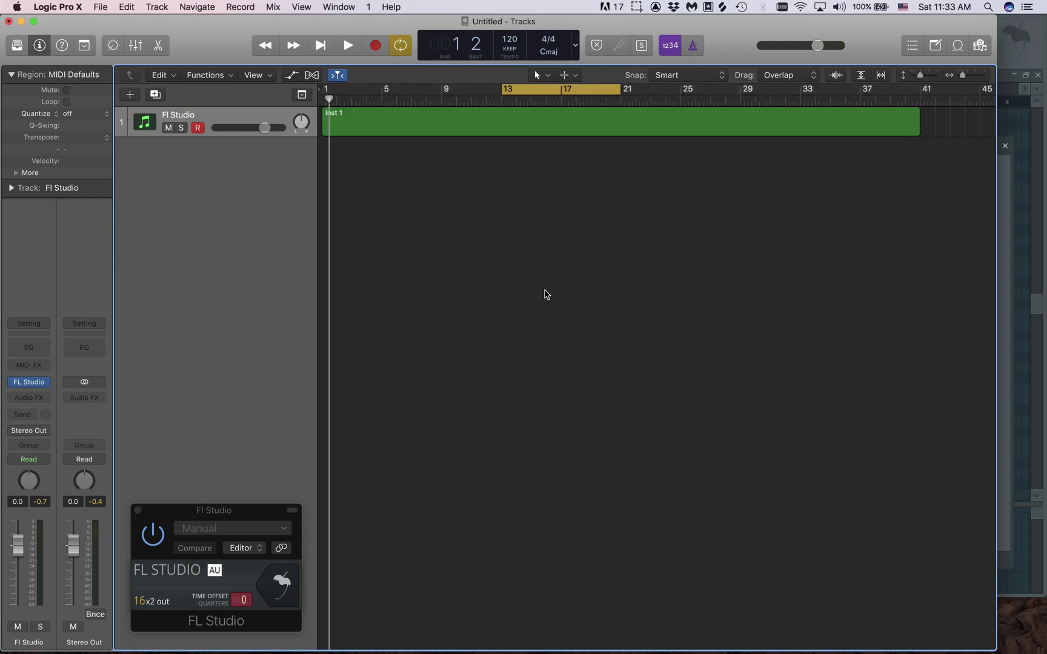
key(space)
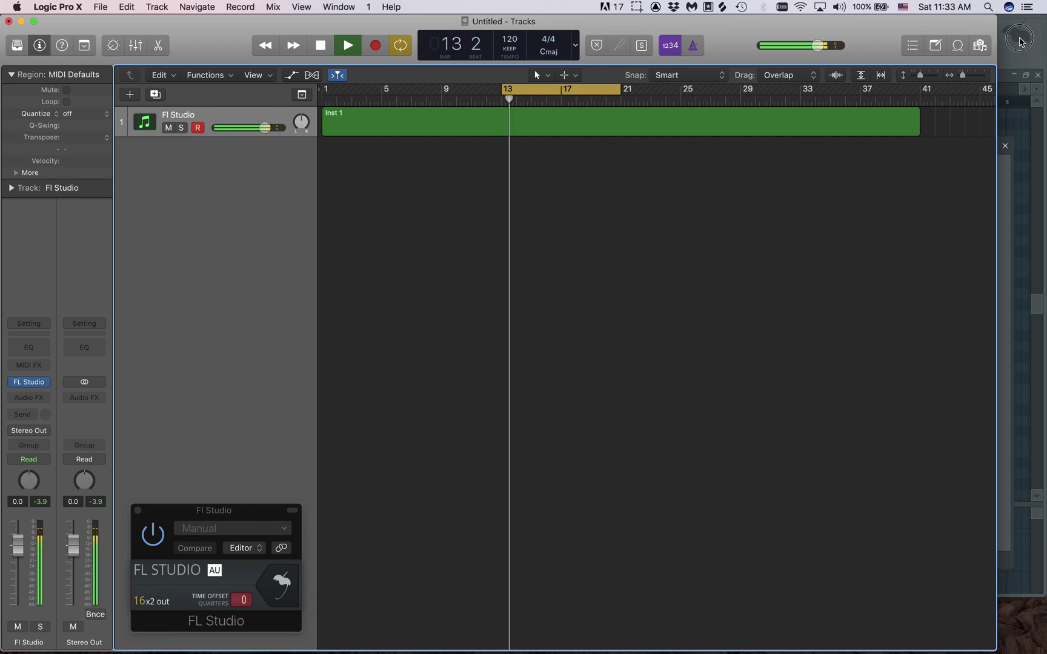
click(1021, 41)
key(space)
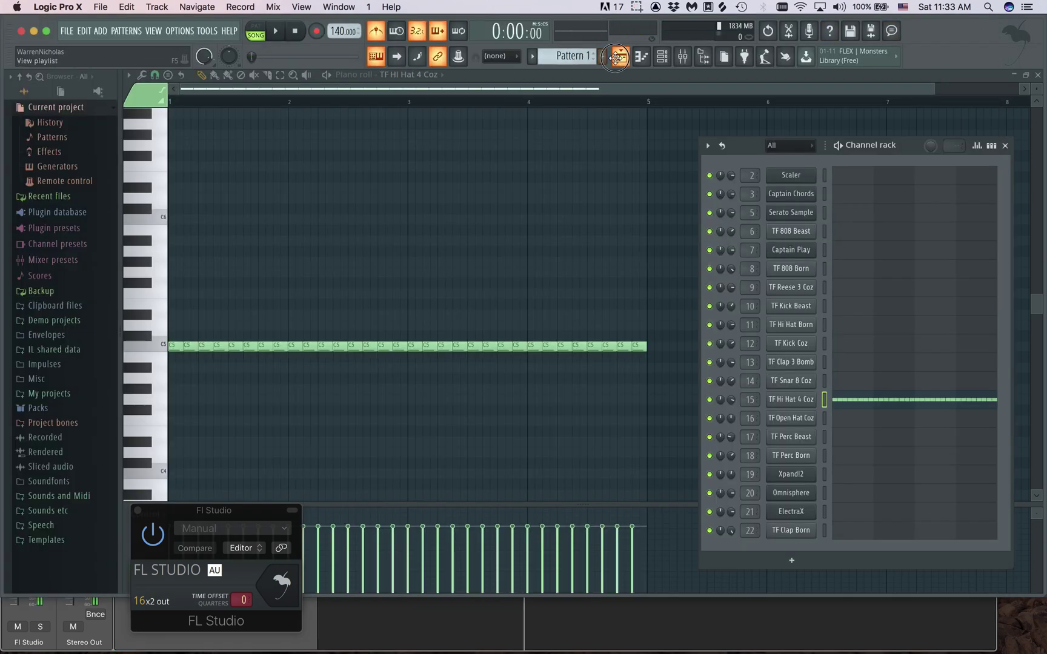
click(621, 58)
key(space)
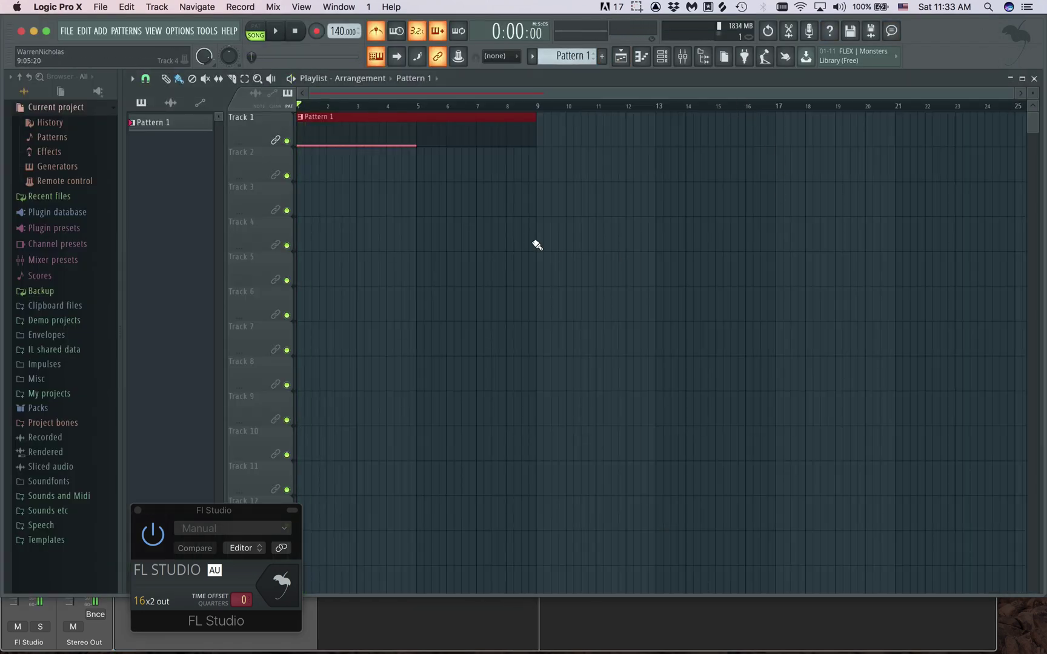
click(671, 636)
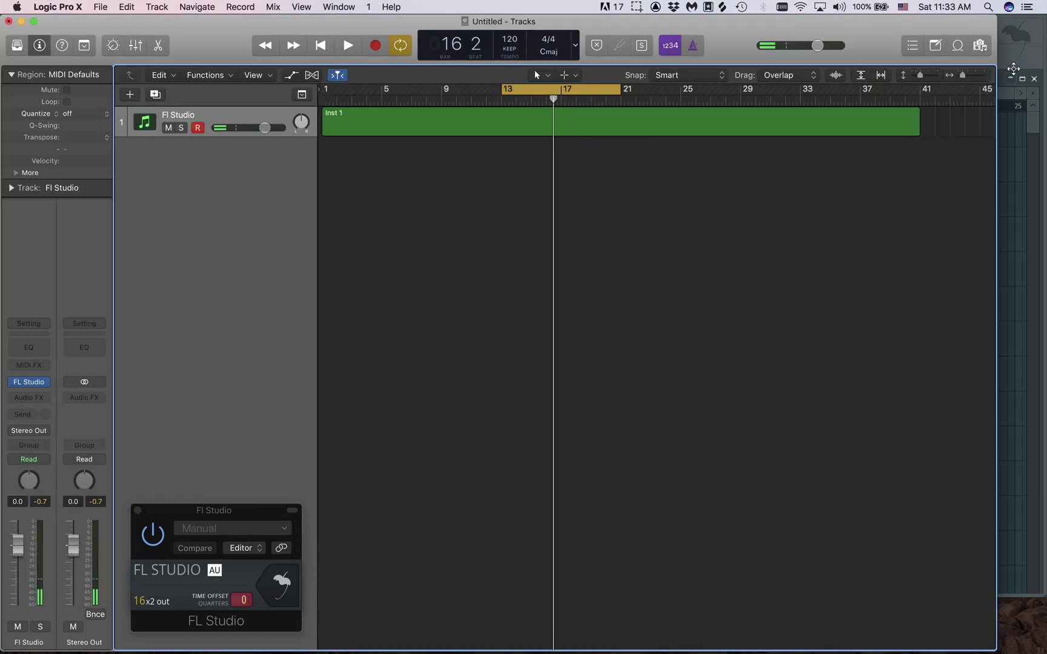
click(1021, 61)
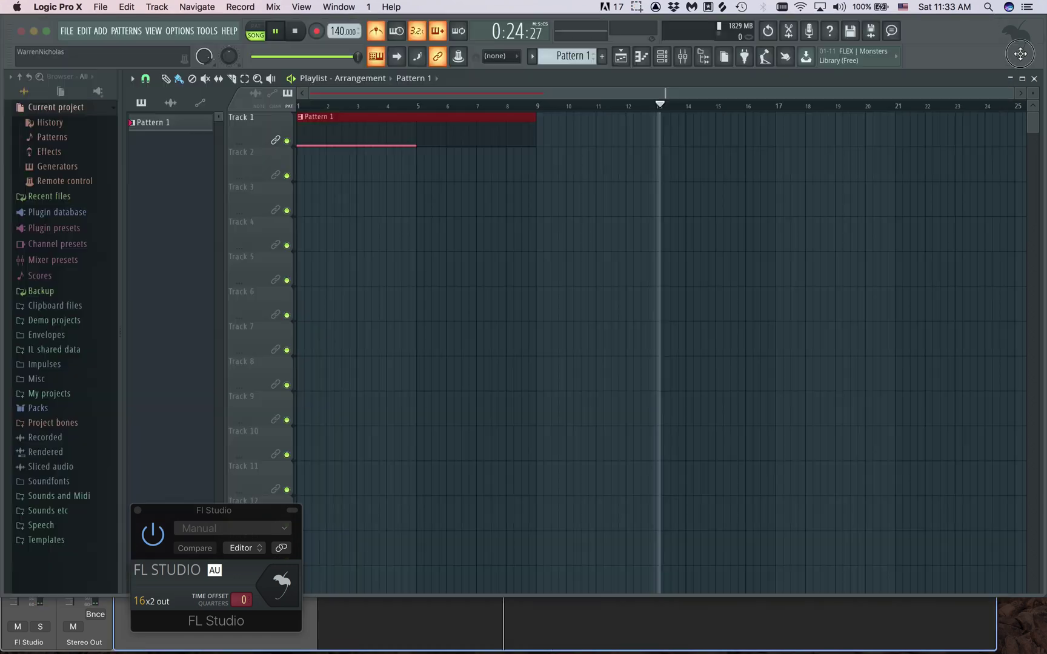
key(space)
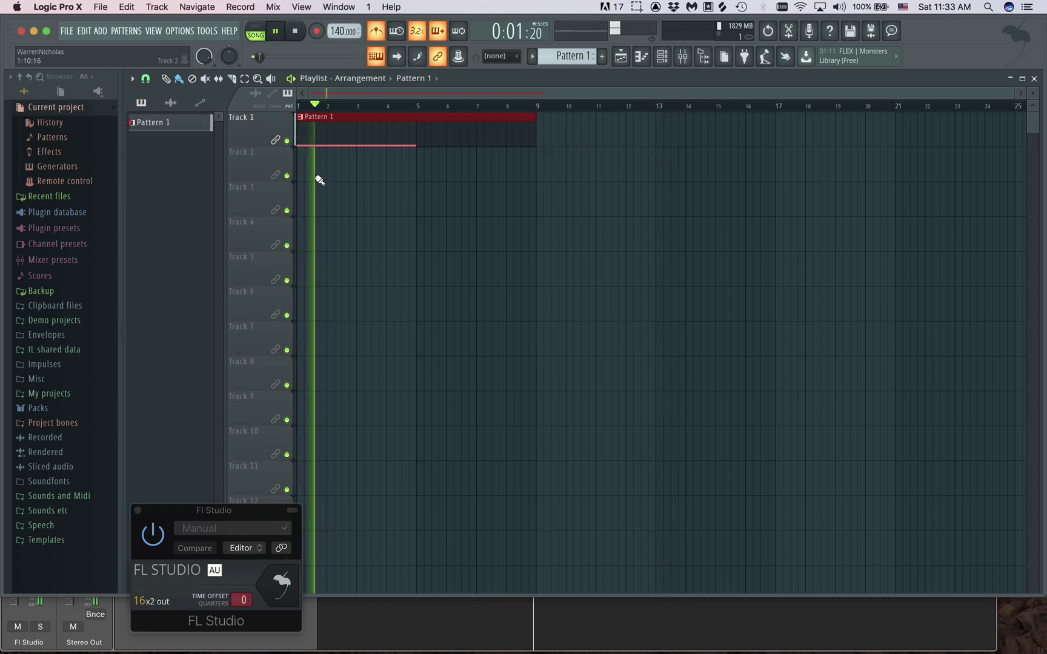
key(space)
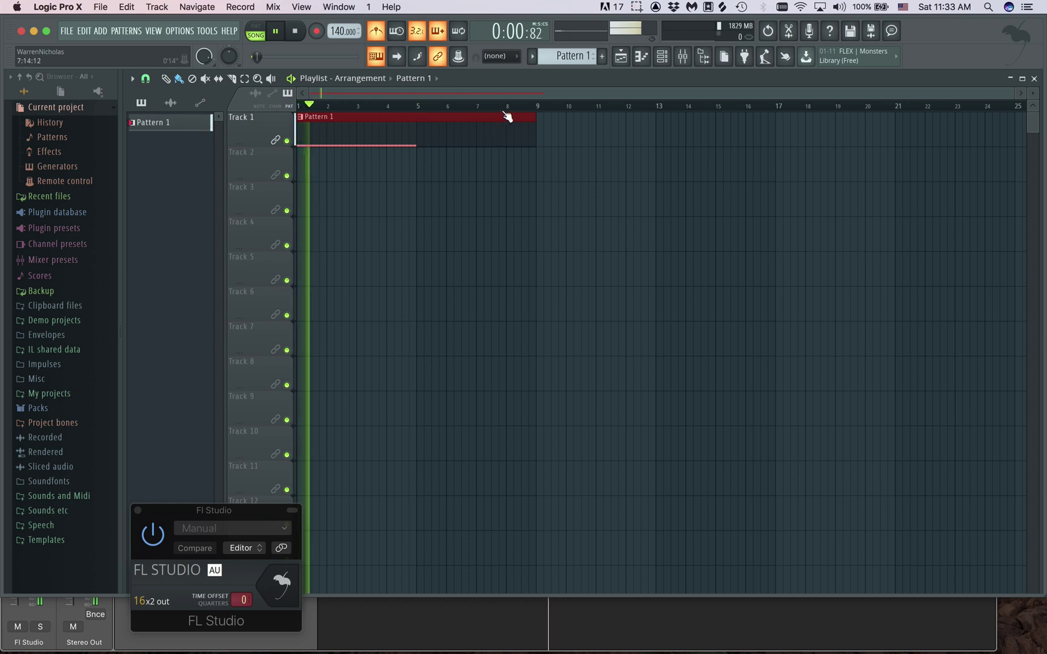
Step: Mark and clear a bar 12–17 time selection in FL, then switch between Logic and FL
drag(644, 107, 787, 111)
click(725, 110)
key(space)
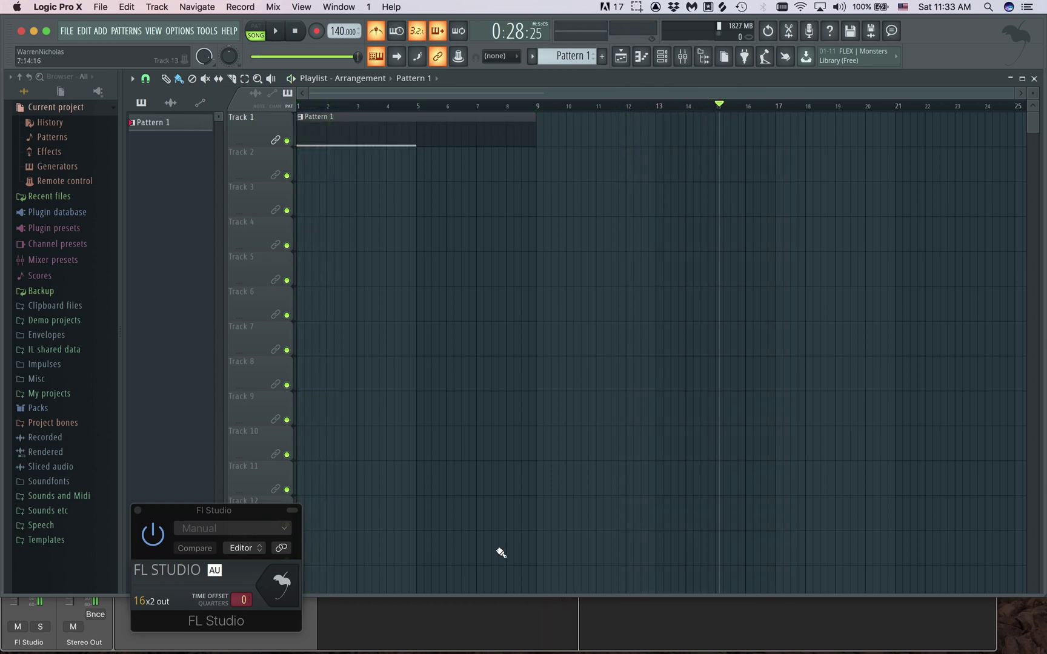
click(473, 627)
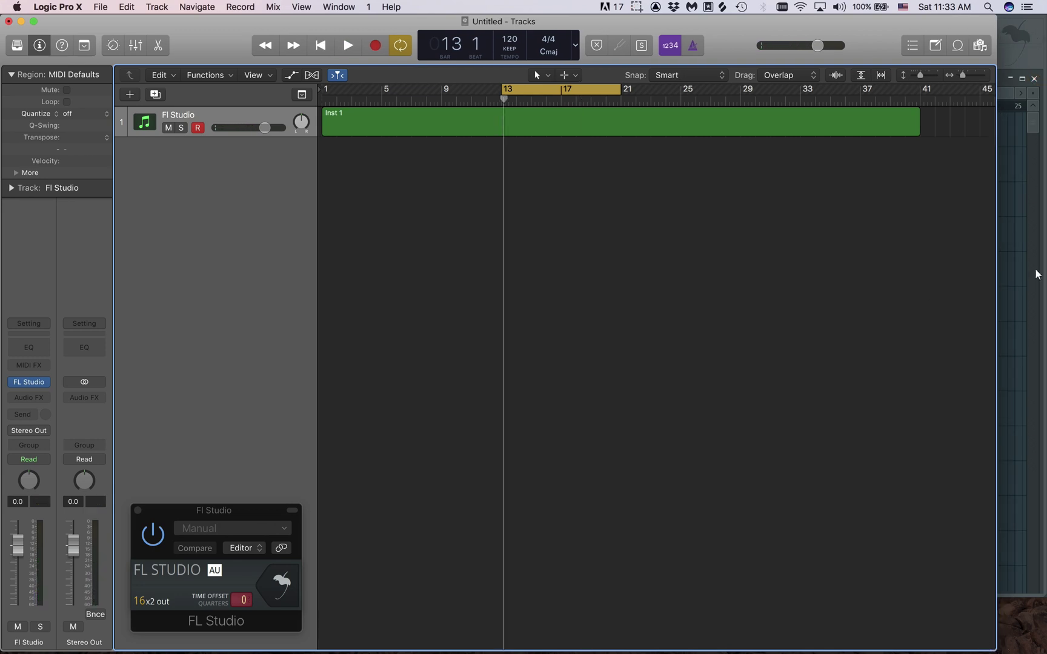
click(1024, 53)
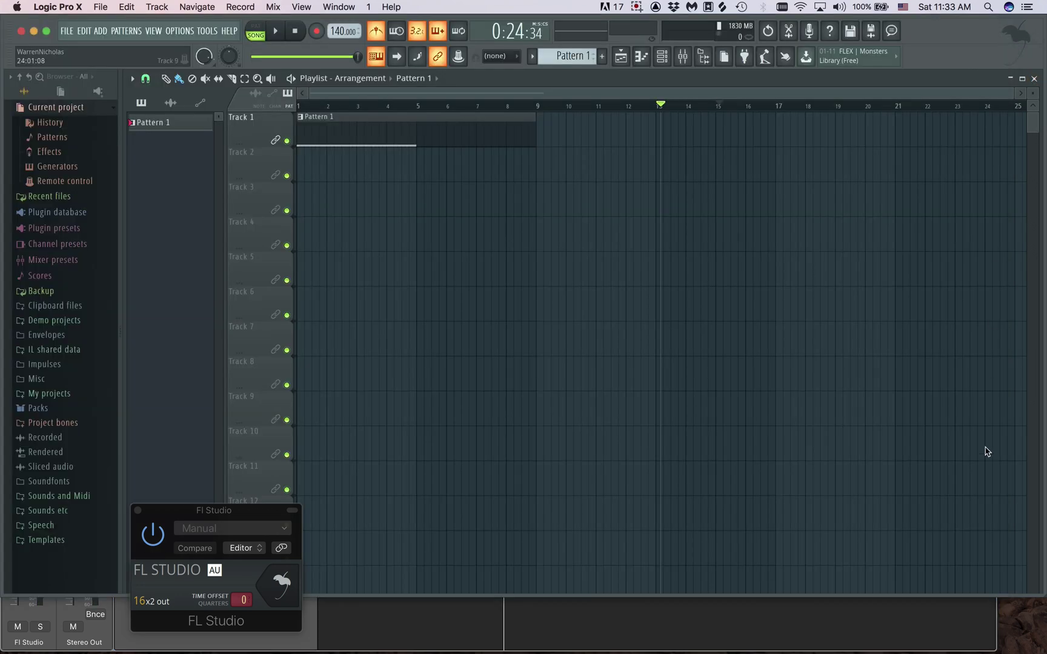
click(950, 633)
click(1014, 58)
key(super+Tab)
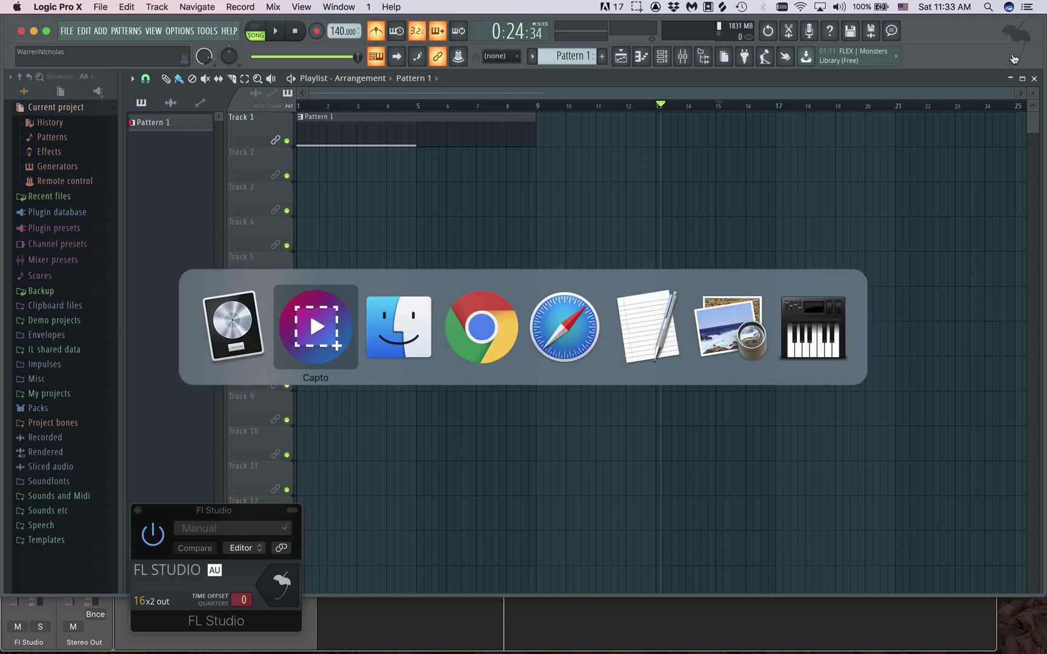
click(960, 643)
click(1028, 58)
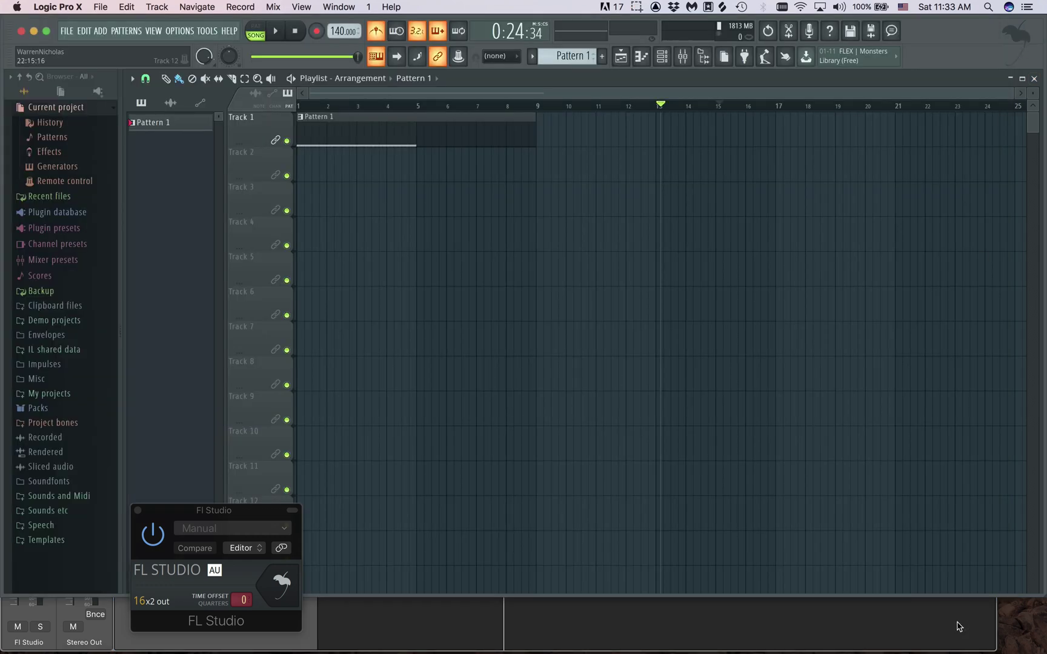
click(959, 627)
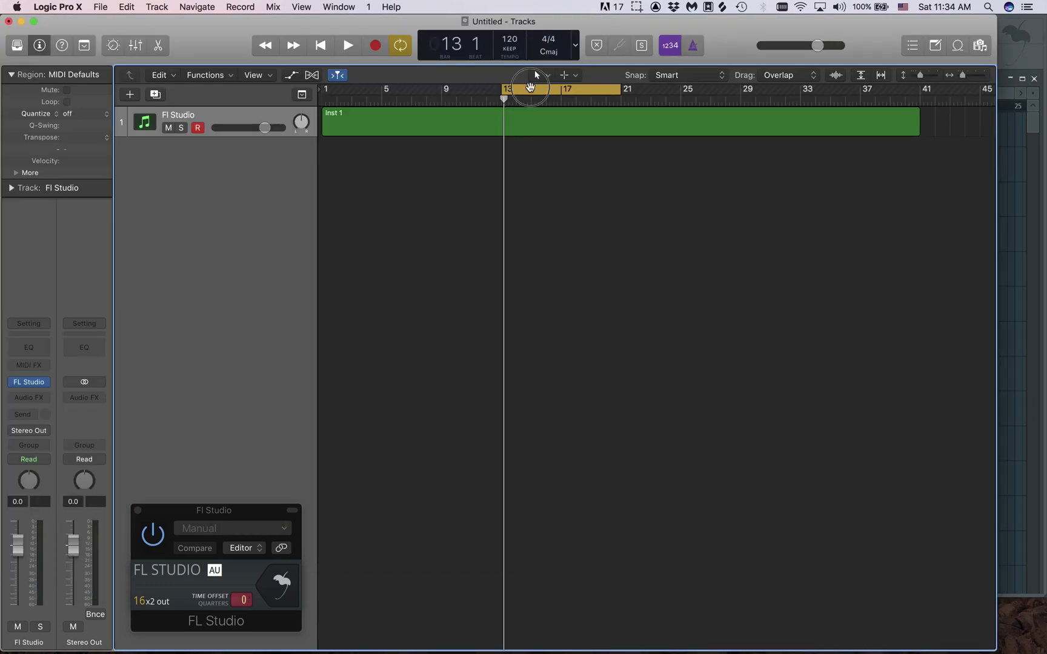
Step: Set Logic's loop range to bars 1–9, then trim FL's Pattern 1 clip to end at bar 5
drag(535, 89, 369, 73)
click(409, 92)
key(space)
drag(408, 94, 394, 94)
key(space)
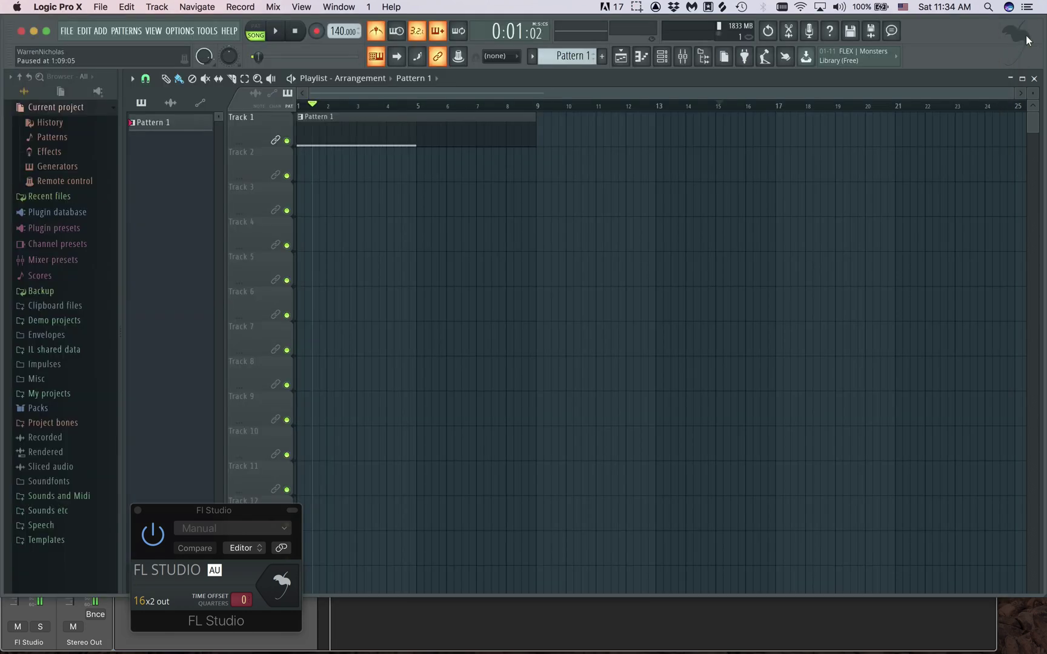
click(1024, 36)
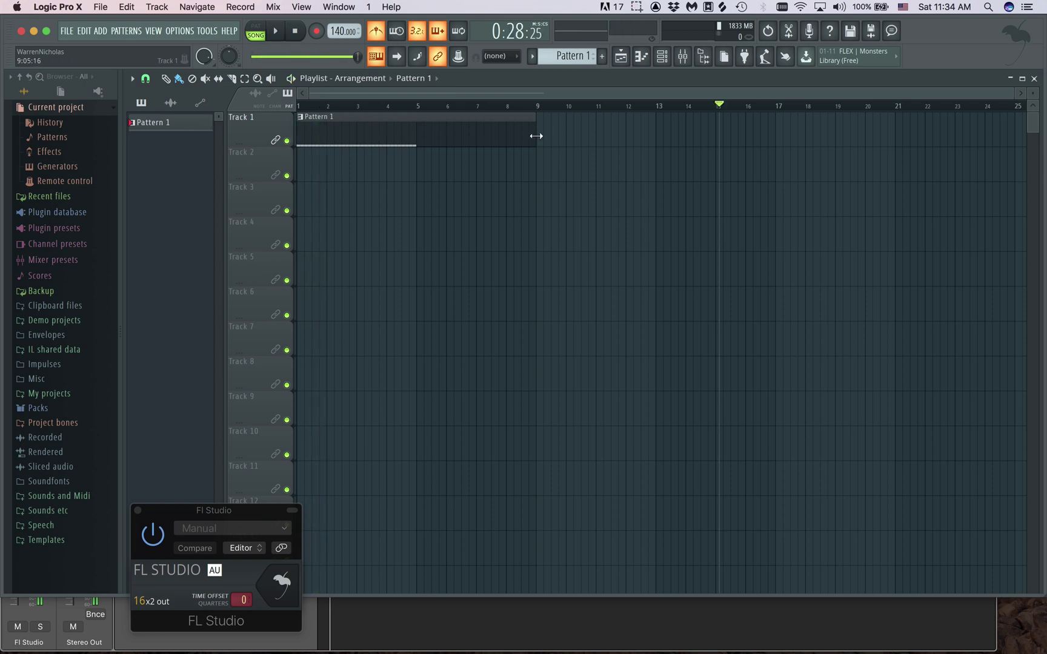
drag(532, 132, 414, 135)
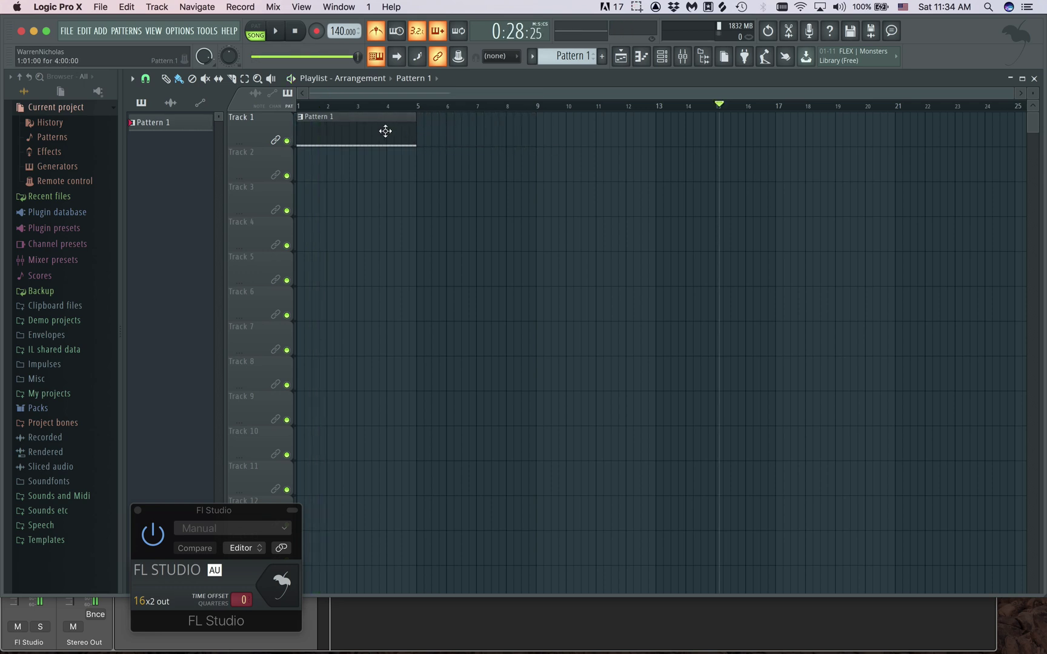
Step: Open TF Snar 8 Coz in the Piano roll and start playback from near bar 1
double_click(385, 130)
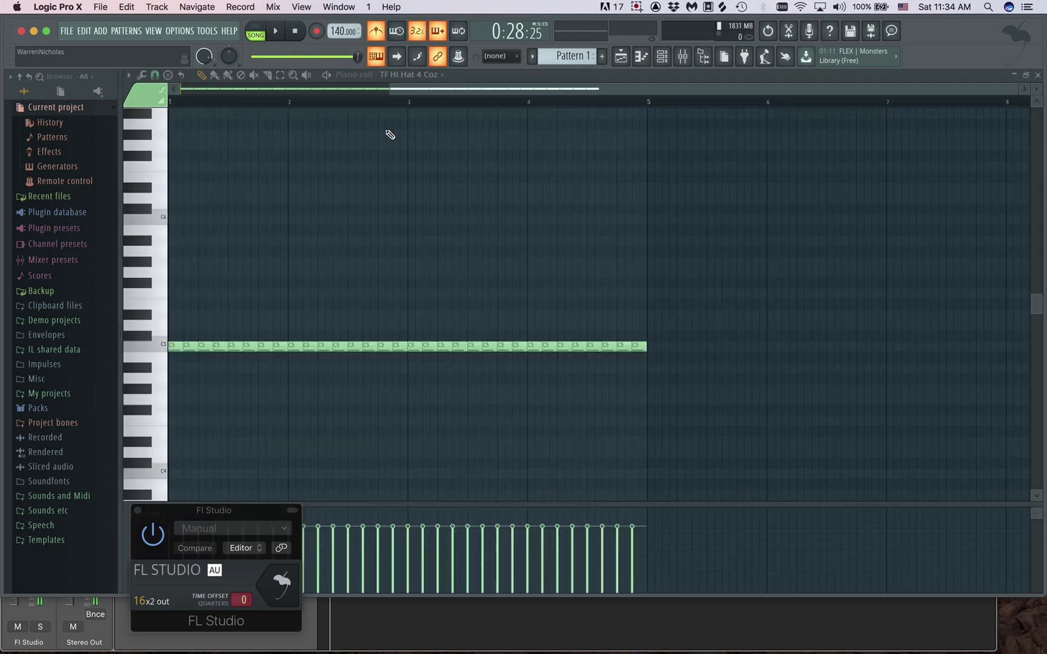
click(662, 56)
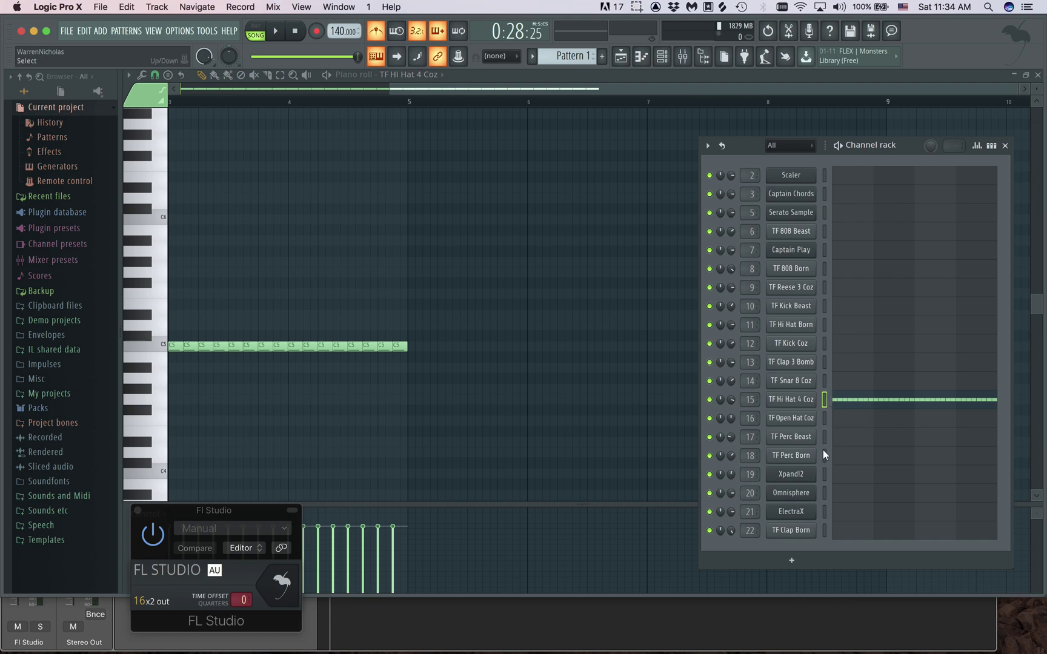
click(853, 389)
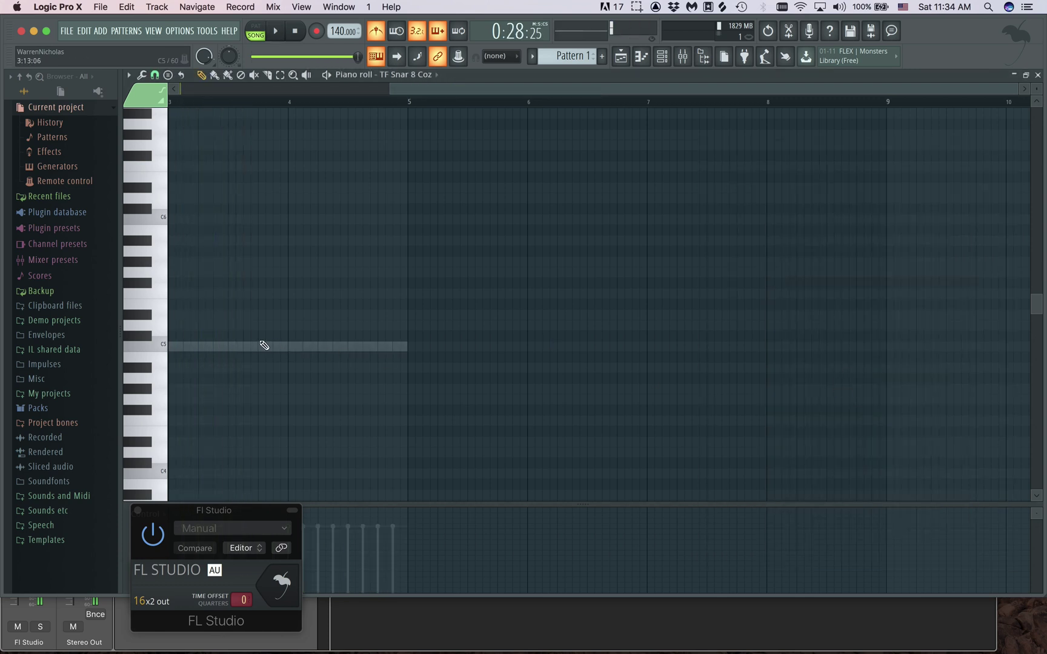
click(556, 648)
key(space)
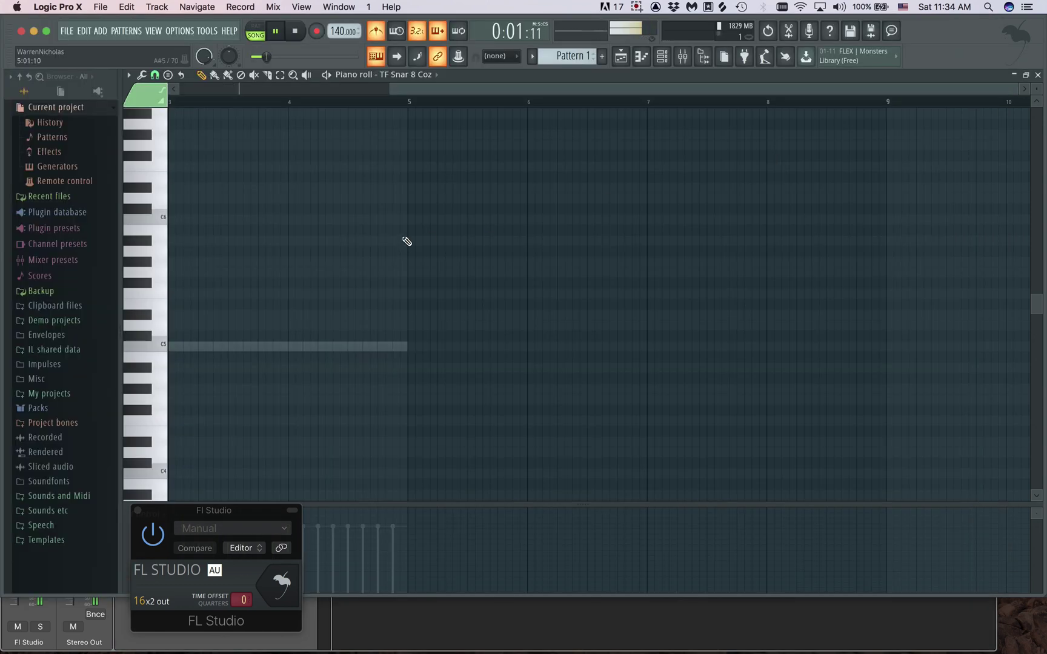
drag(467, 88, 265, 88)
click(433, 100)
drag(418, 101, 13, 159)
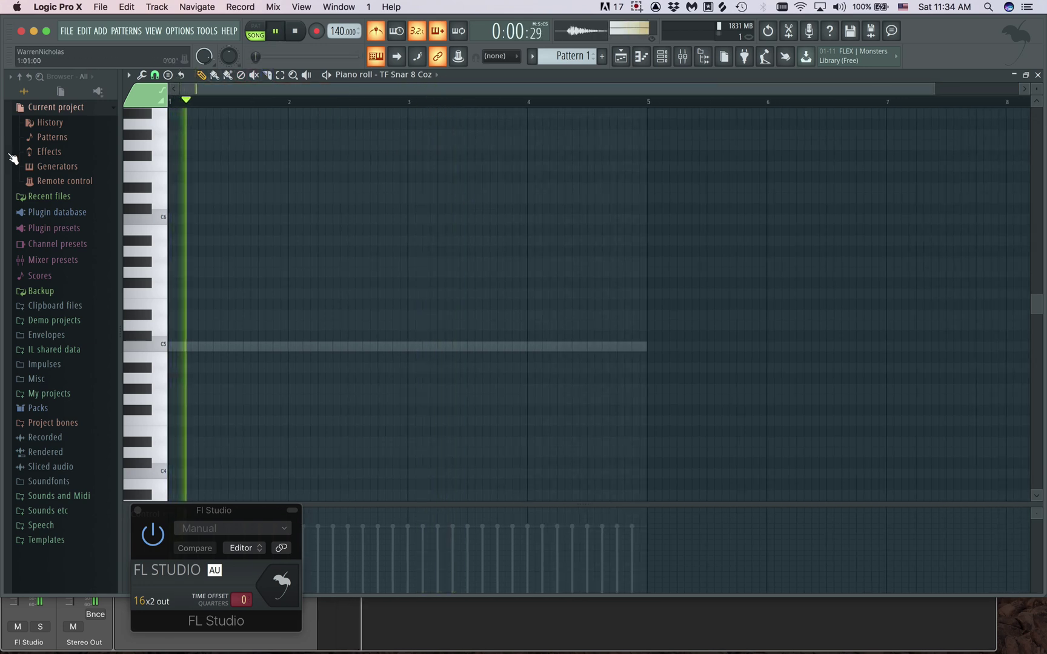
Step: Add four C#5 snare notes at bars 1, 2, 3 and 4 and play them back
click(230, 336)
click(354, 336)
click(473, 336)
click(591, 338)
key(space)
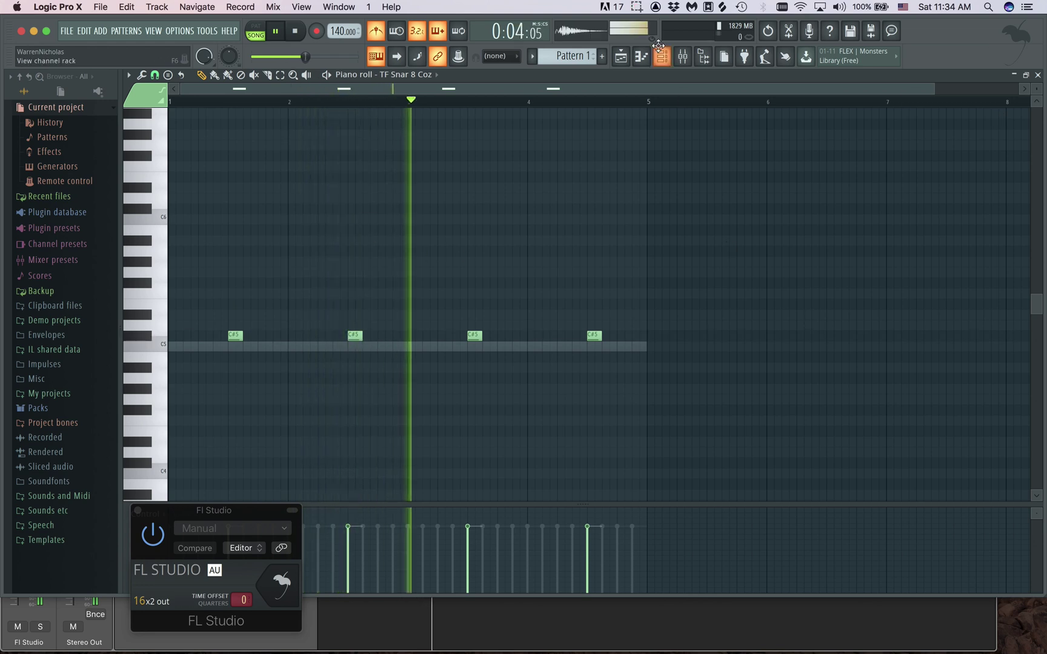
key(space)
Step: Move the first-step hit from TF Reese 3 Coz to TF Kick Coz in the step sequencer
key(F6)
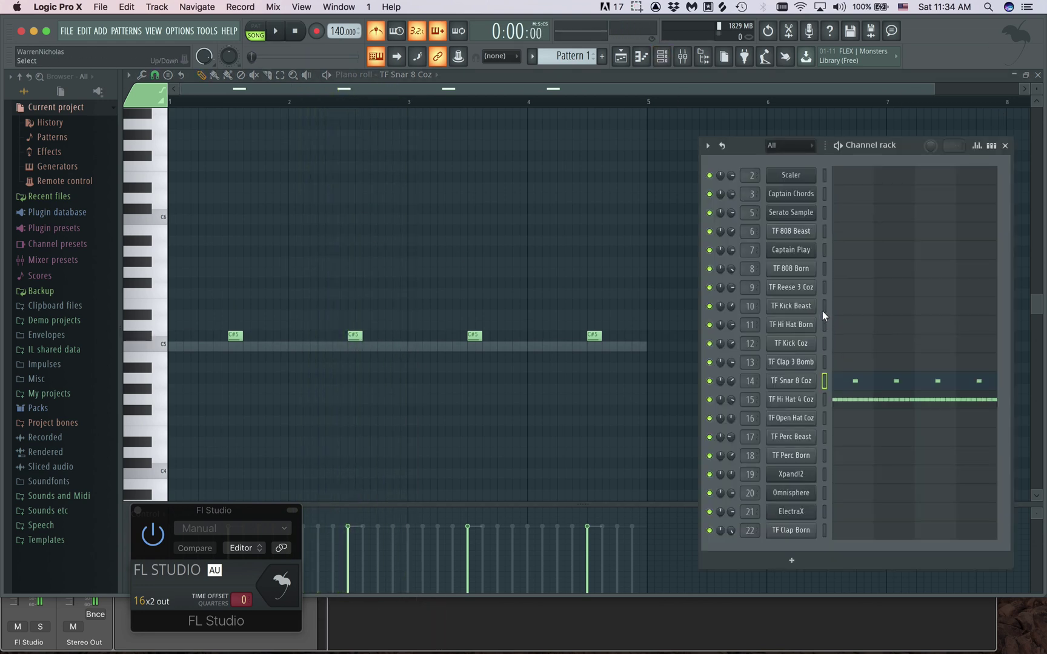
click(824, 292)
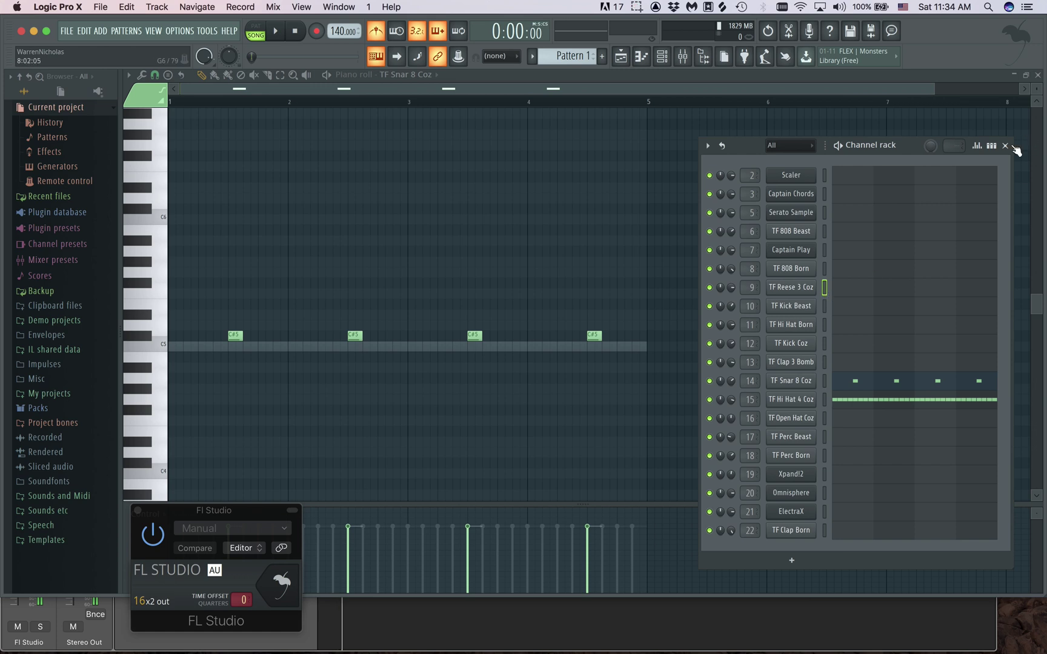
click(991, 145)
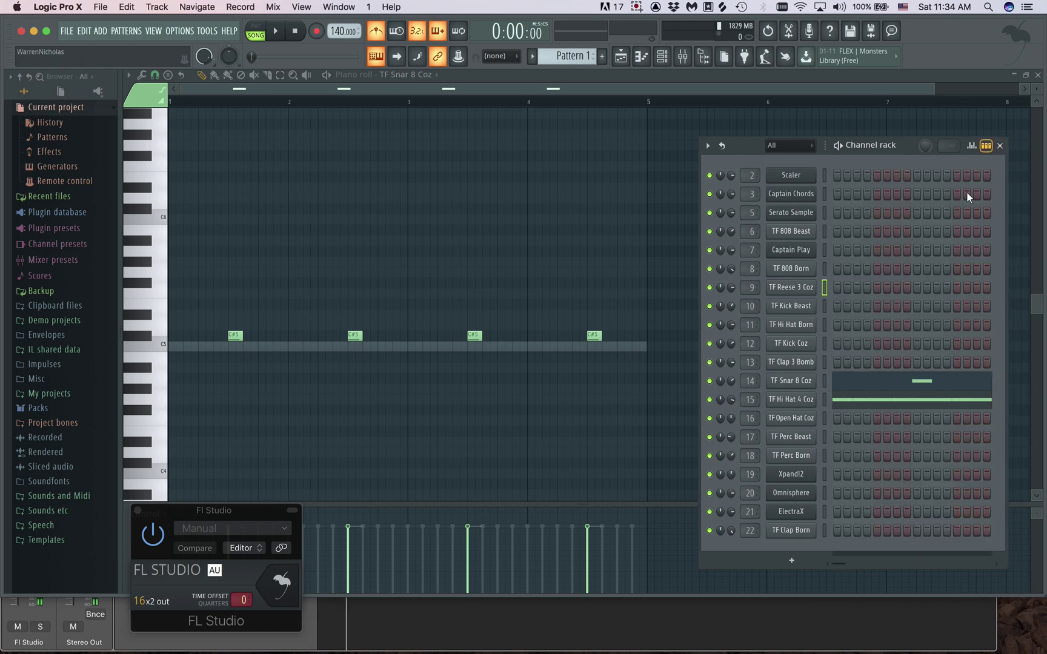
click(837, 288)
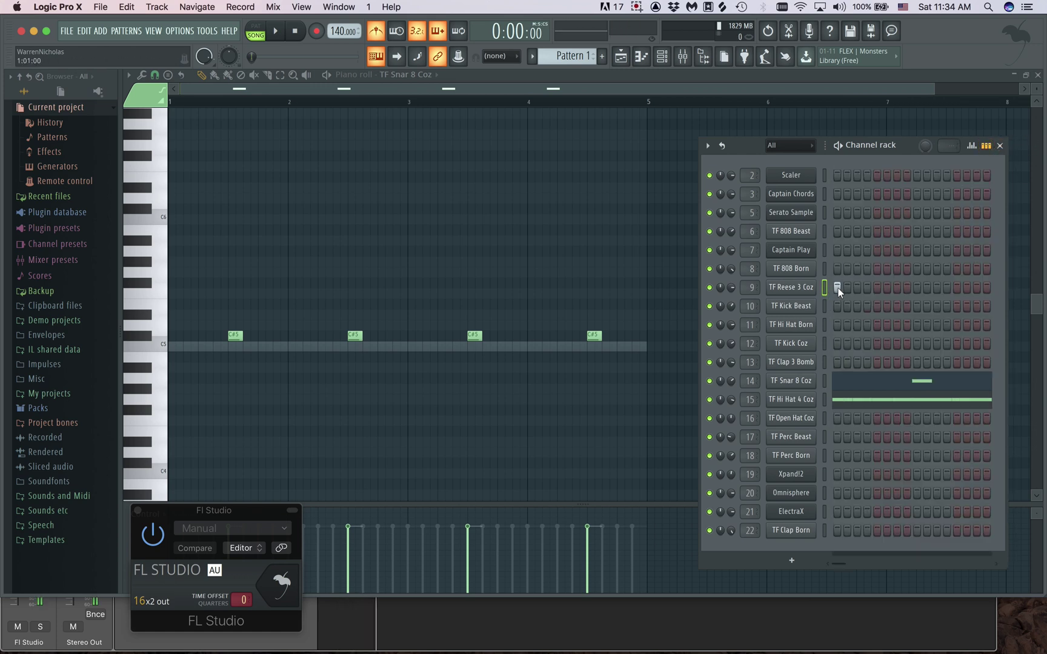
click(836, 343)
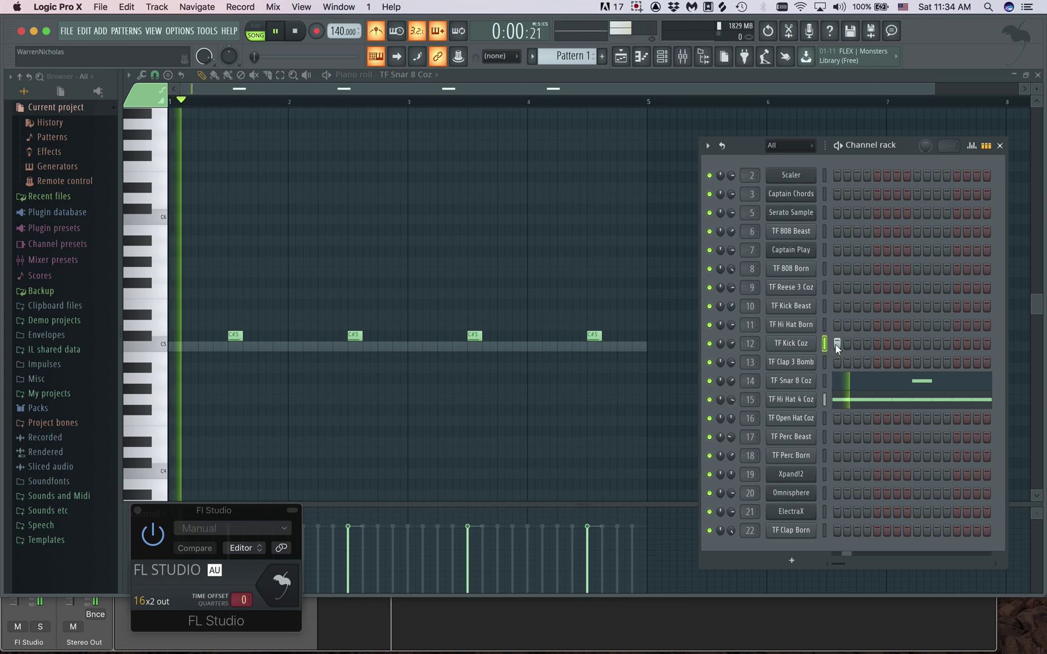
Step: Enable TF Kick Coz step 7 and open the kick pattern in the Piano roll
click(897, 344)
click(972, 146)
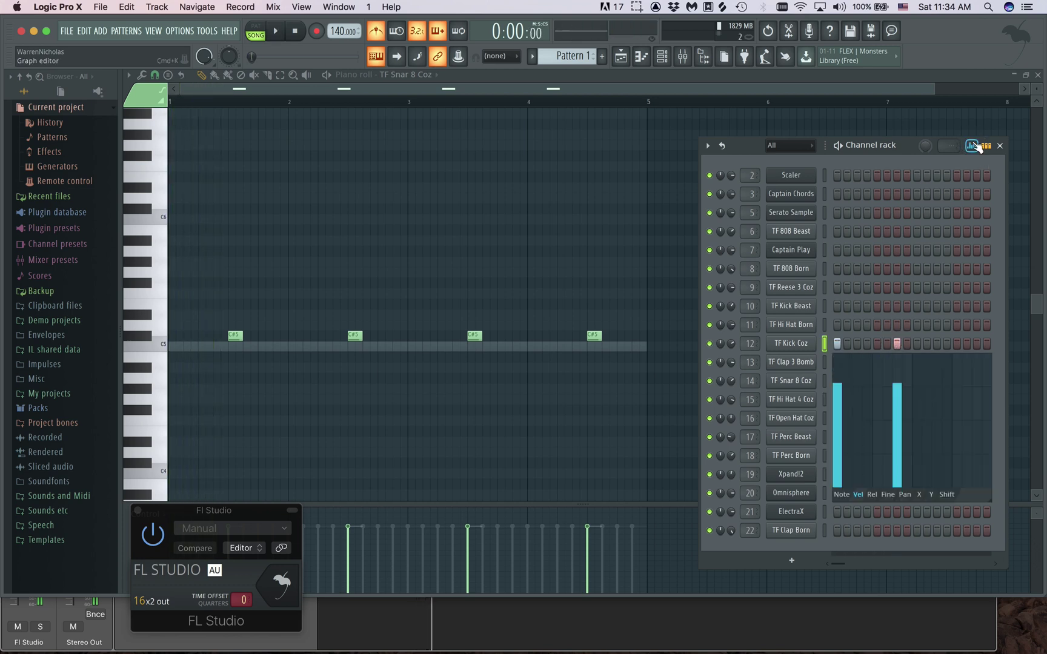
click(986, 146)
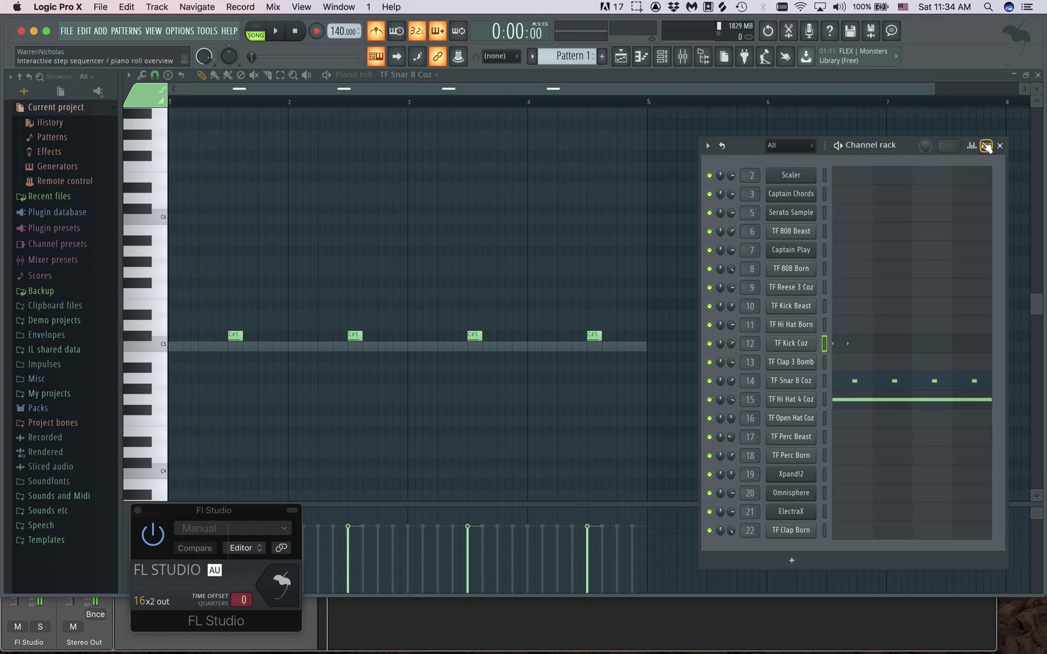
drag(737, 144, 604, 123)
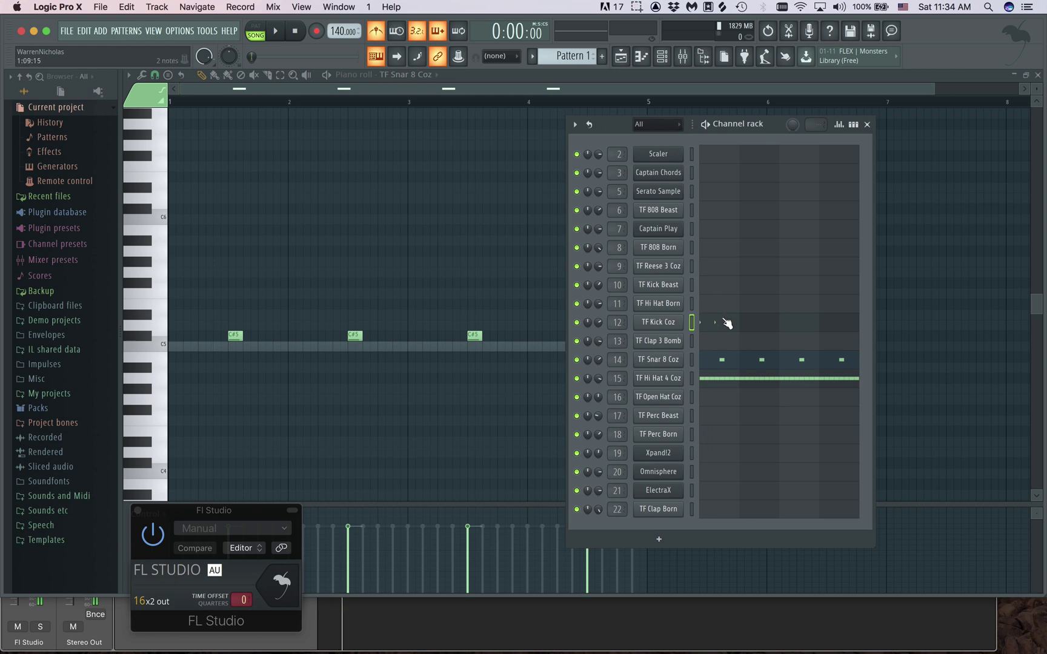
click(727, 325)
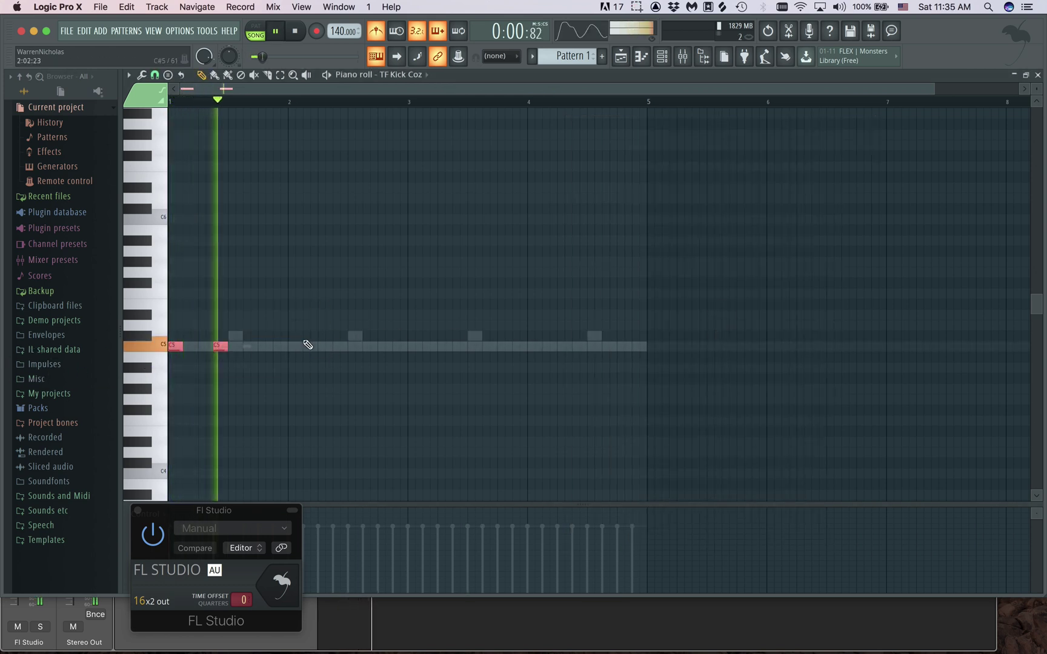
click(357, 376)
key(space)
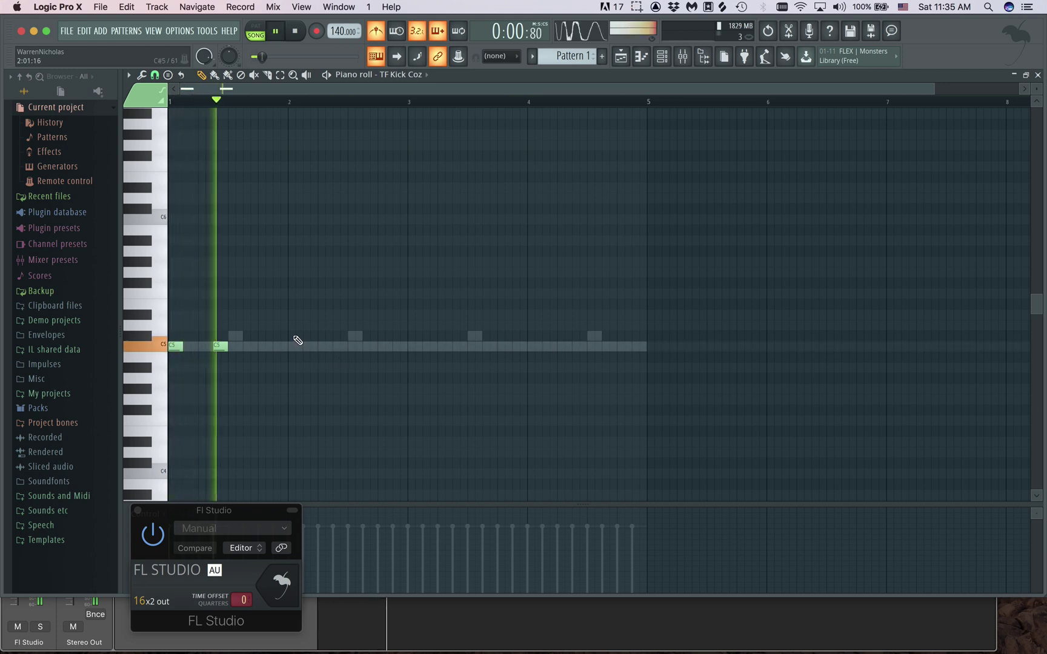
key(space)
Step: Add pairs of C5 kick notes near bar 2 and in bar 3, auditioning each
click(309, 347)
click(327, 350)
key(space)
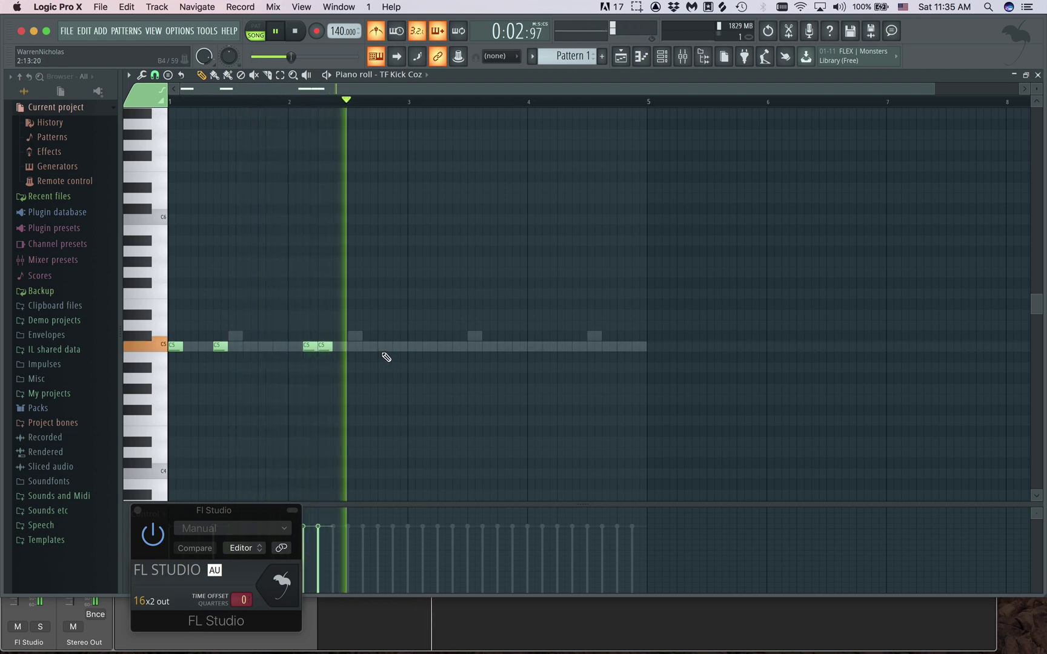
key(space)
click(412, 348)
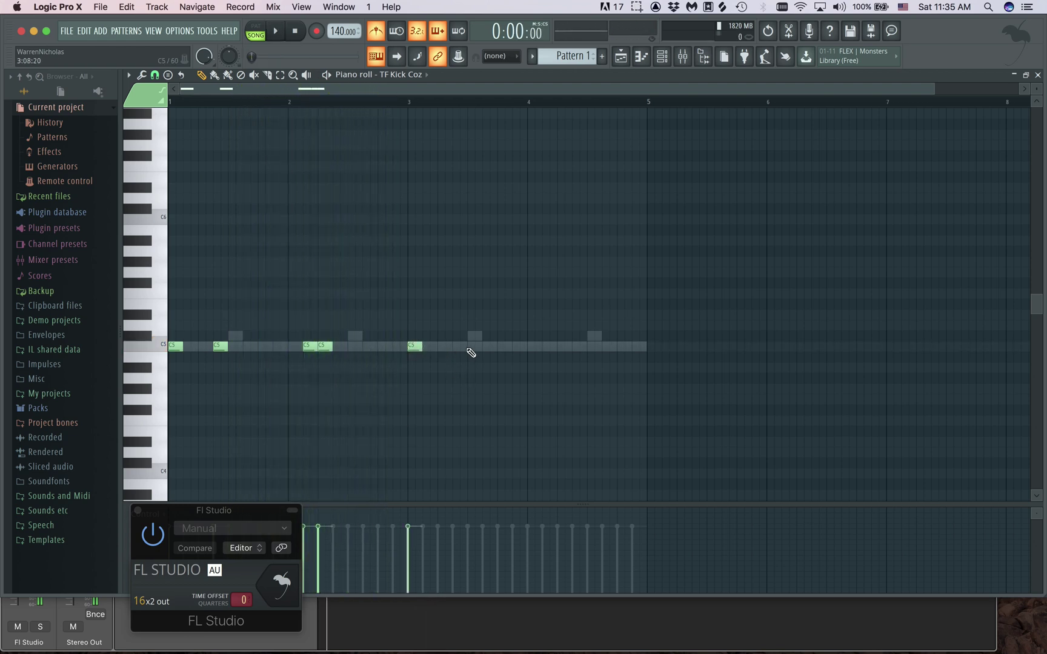
click(462, 349)
key(space)
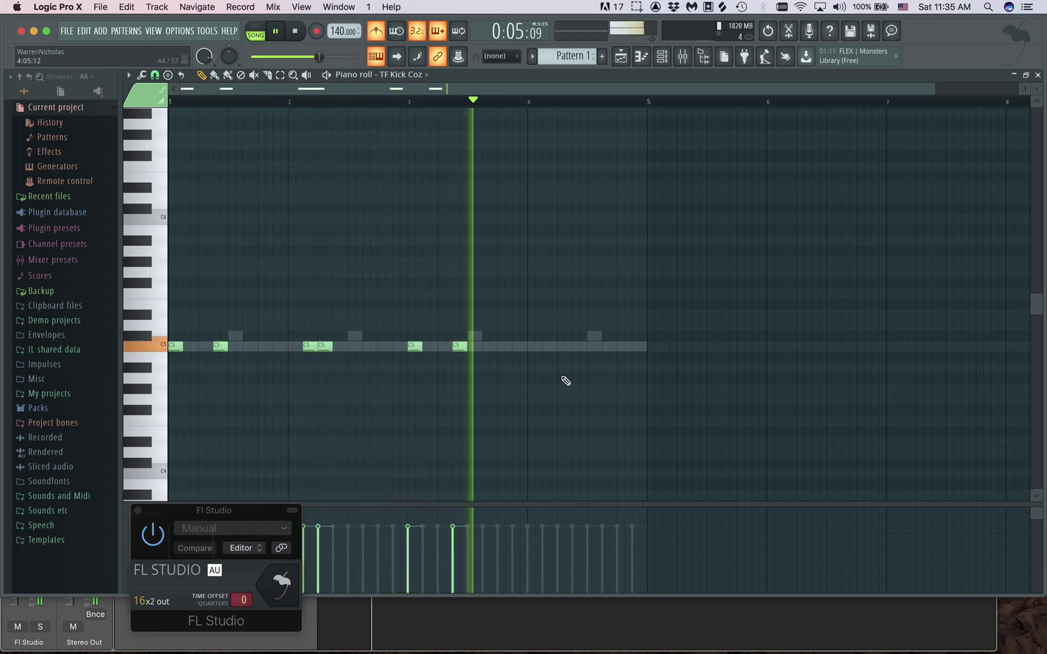
key(space)
Step: Add three C5 kicks in bar 4, nudge the last one earlier, then return to Logic
click(549, 347)
click(563, 347)
key(space)
click(624, 346)
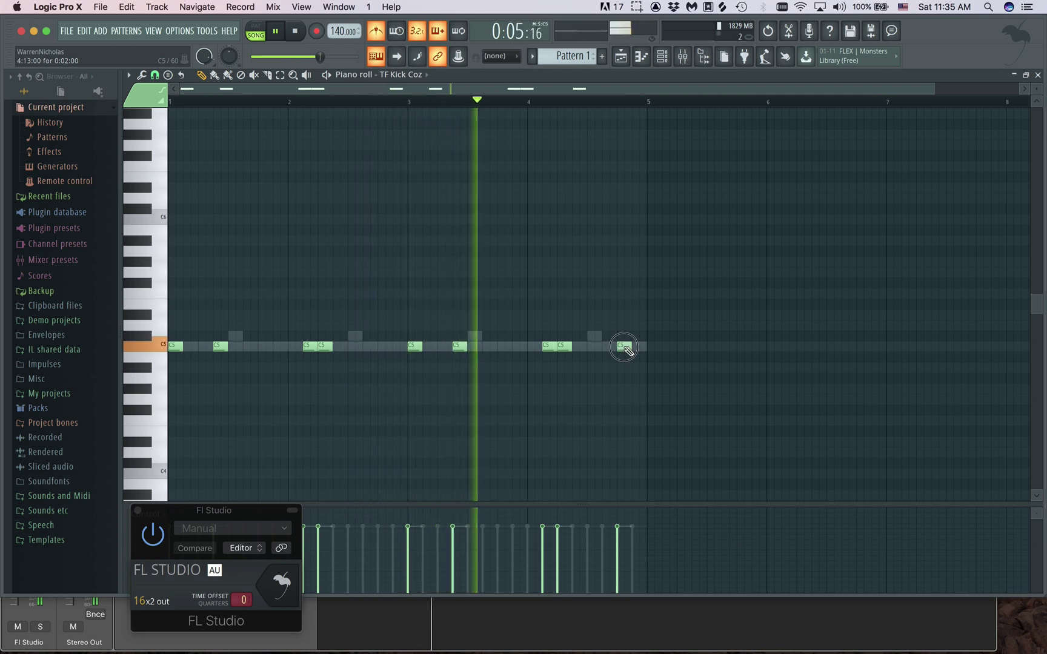
drag(624, 348, 615, 348)
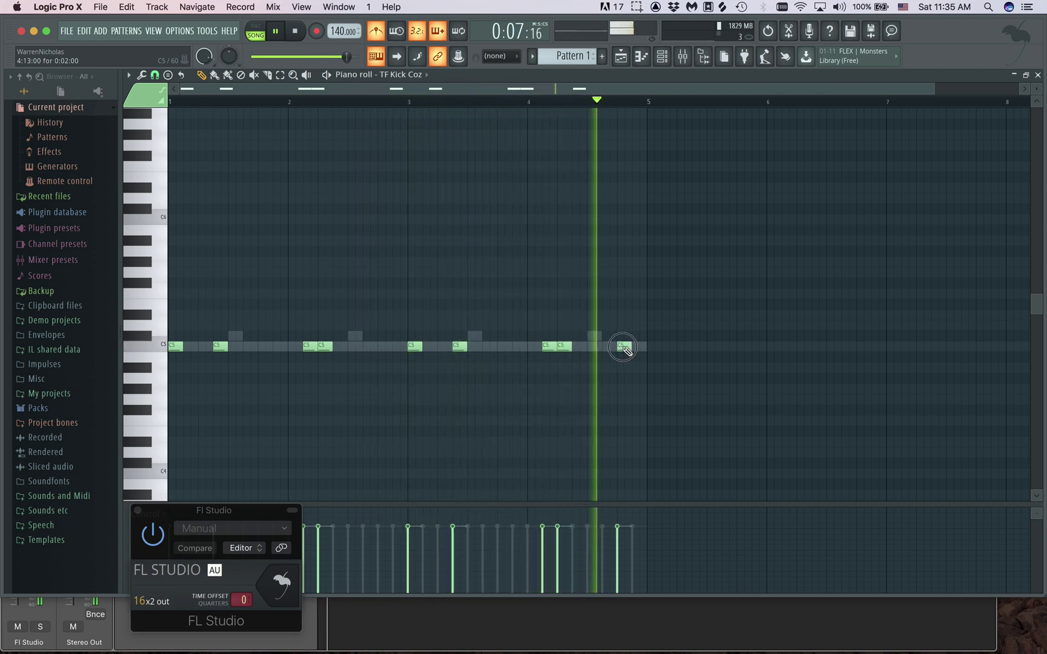
key(space)
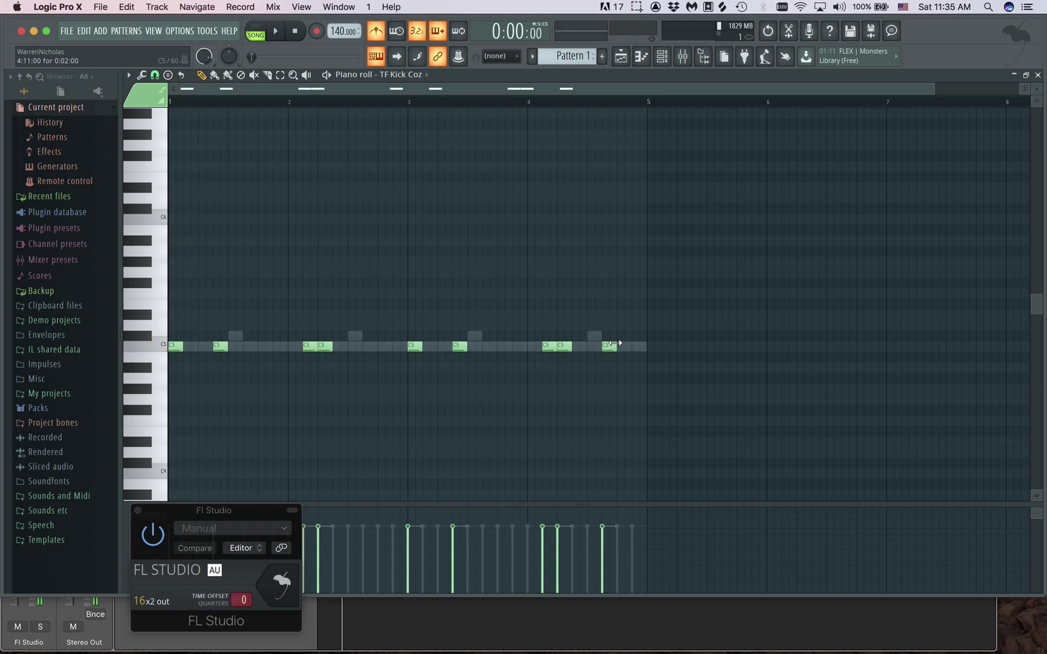
key(F6)
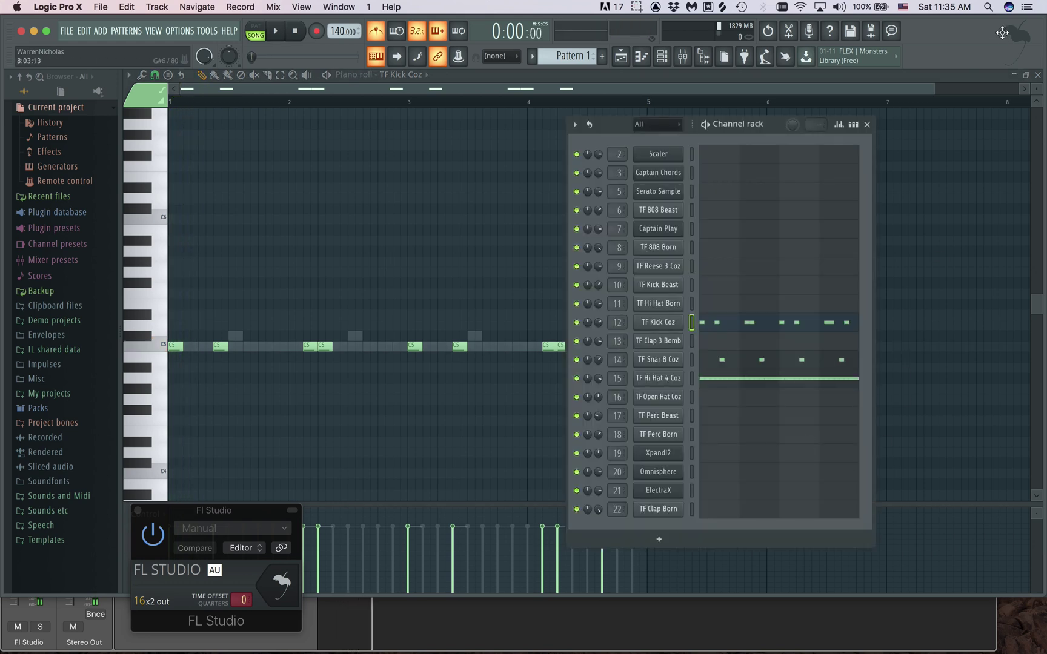
click(905, 623)
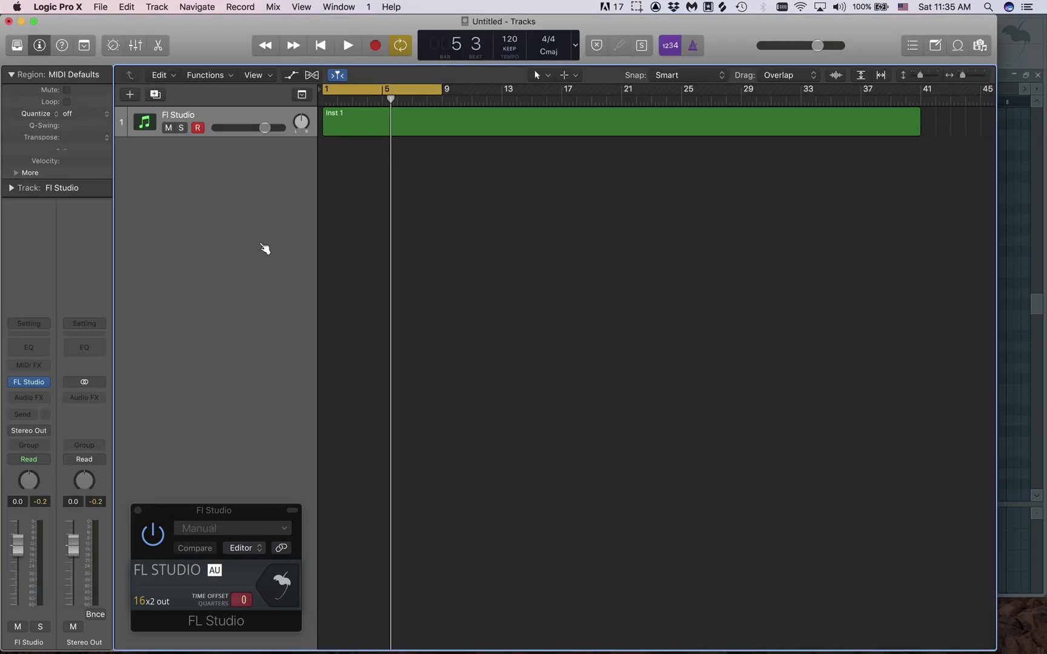
Step: Create a new software instrument track, Inst 2, after undoing an accidental FL Studio track duplicate
click(155, 95)
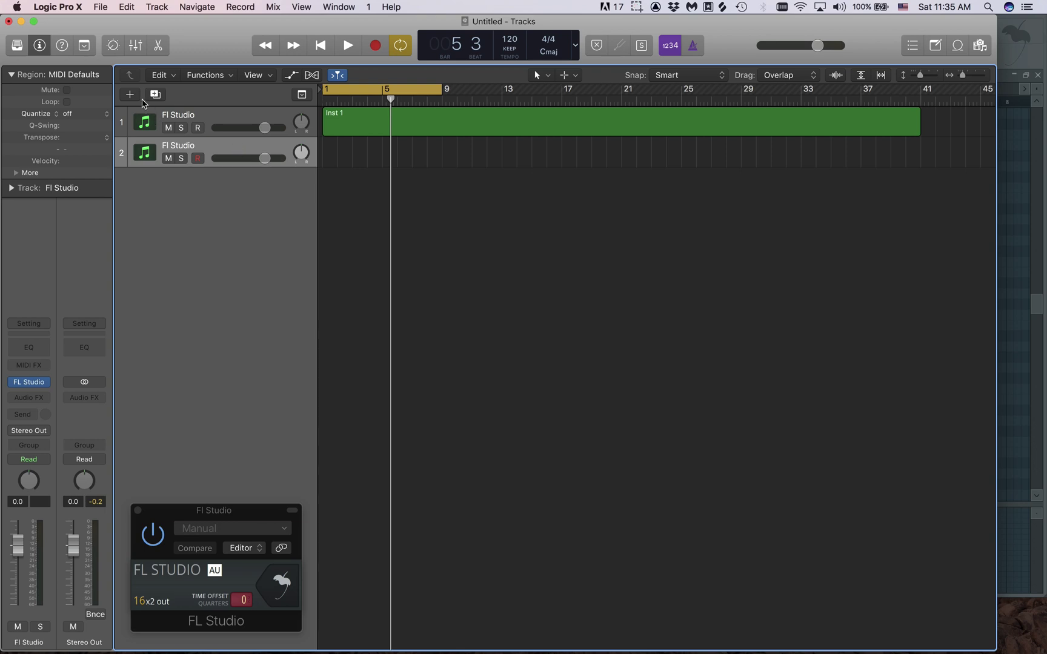
key(super+z)
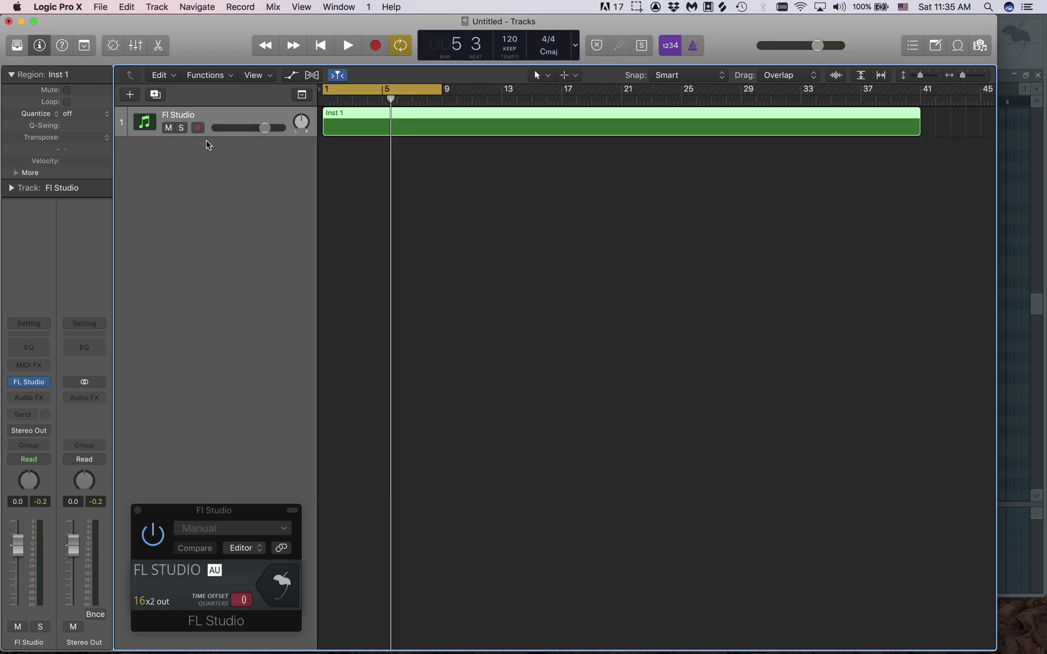
click(130, 94)
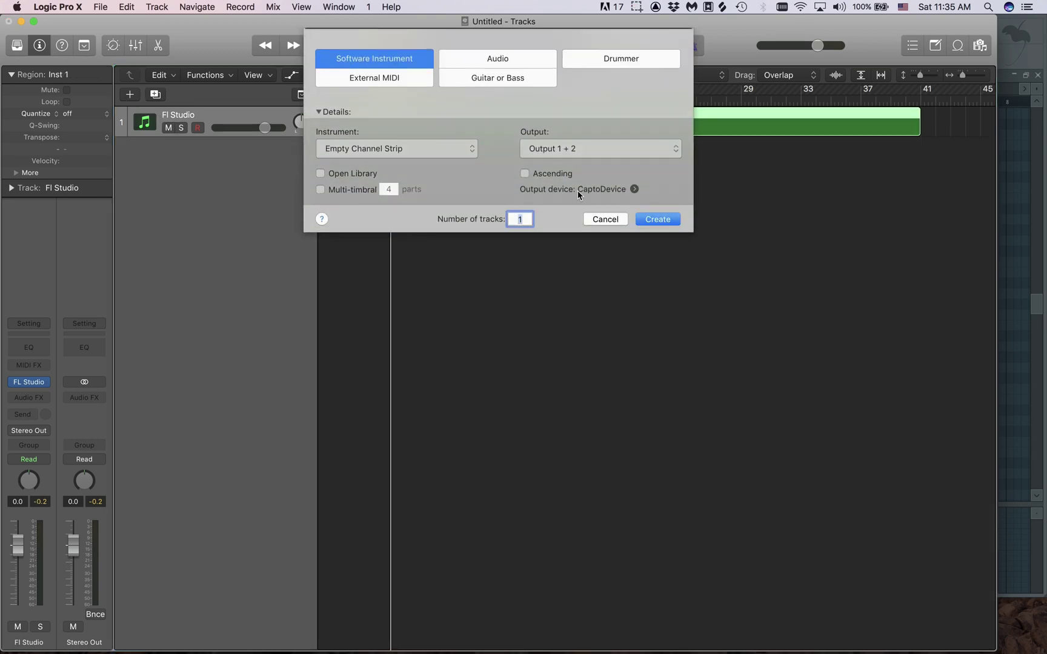
click(673, 222)
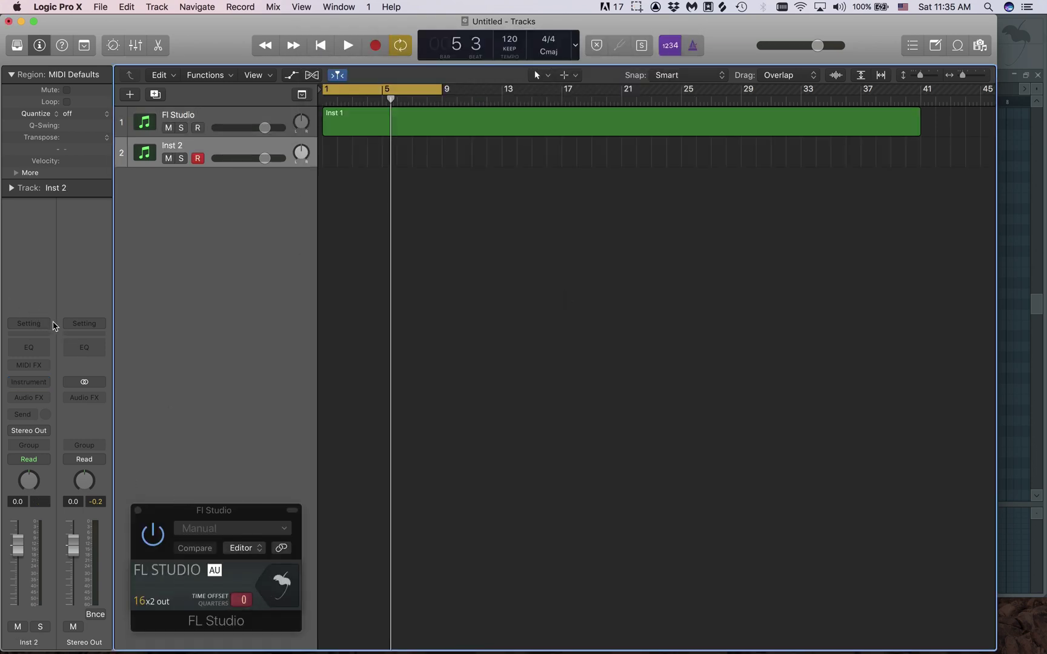
click(29, 324)
click(37, 255)
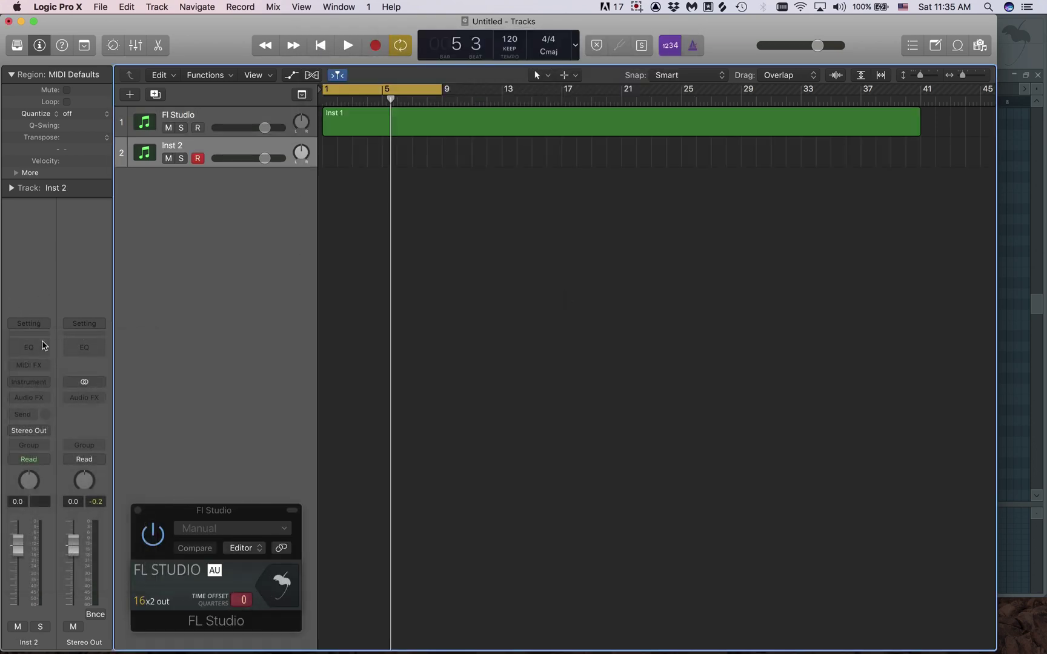
Step: Load Alchemy in stereo on Inst 2 with the Mallets preset Balinese Dawn
click(43, 387)
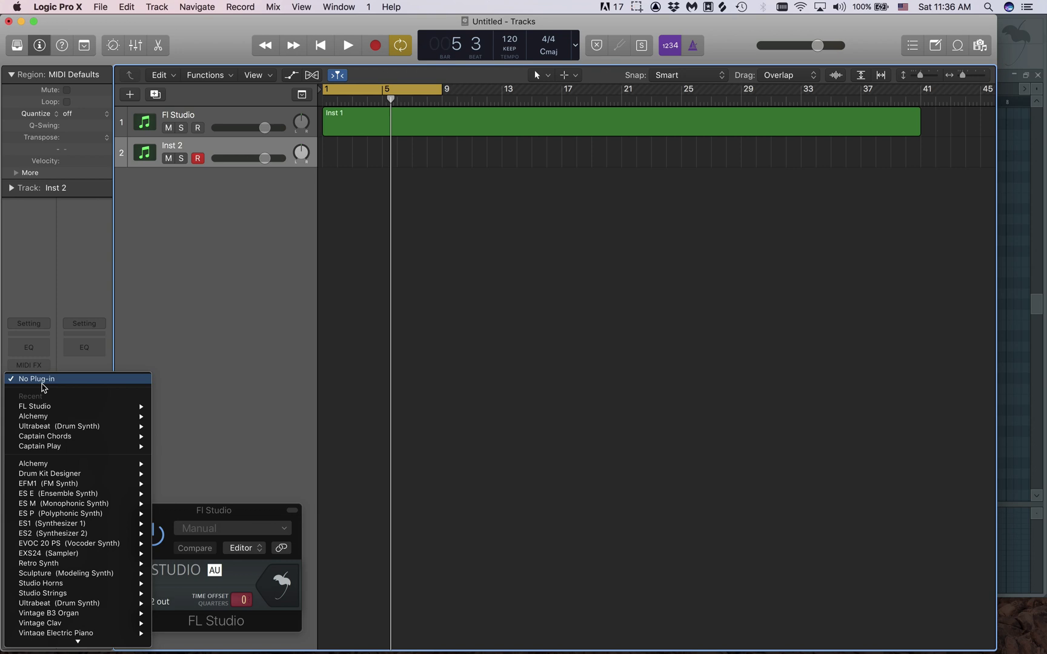
mouse_move(44, 418)
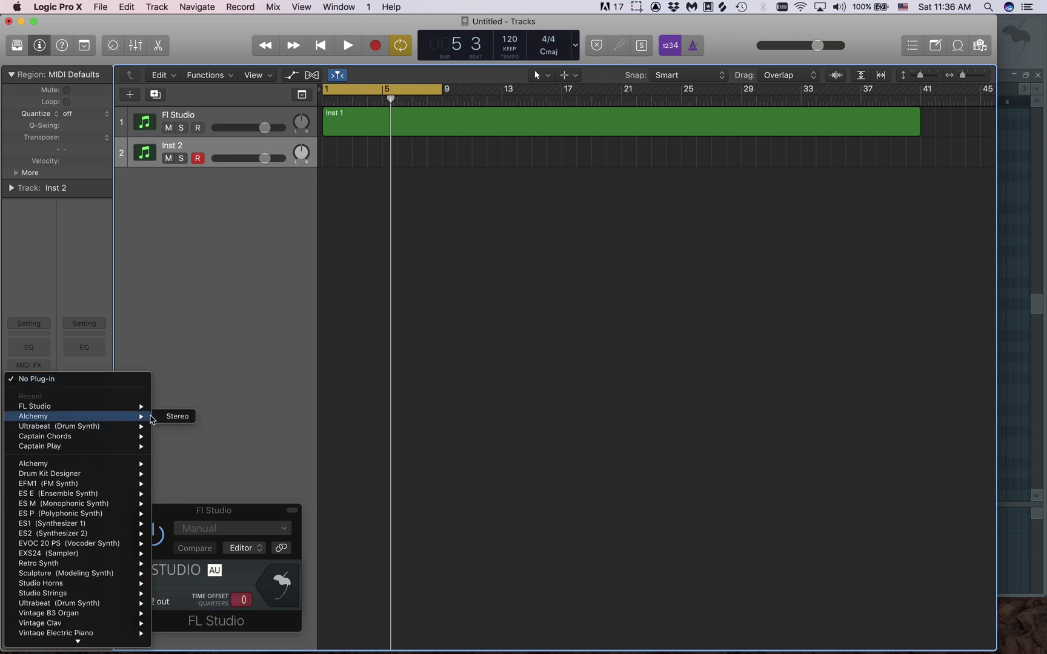
click(175, 416)
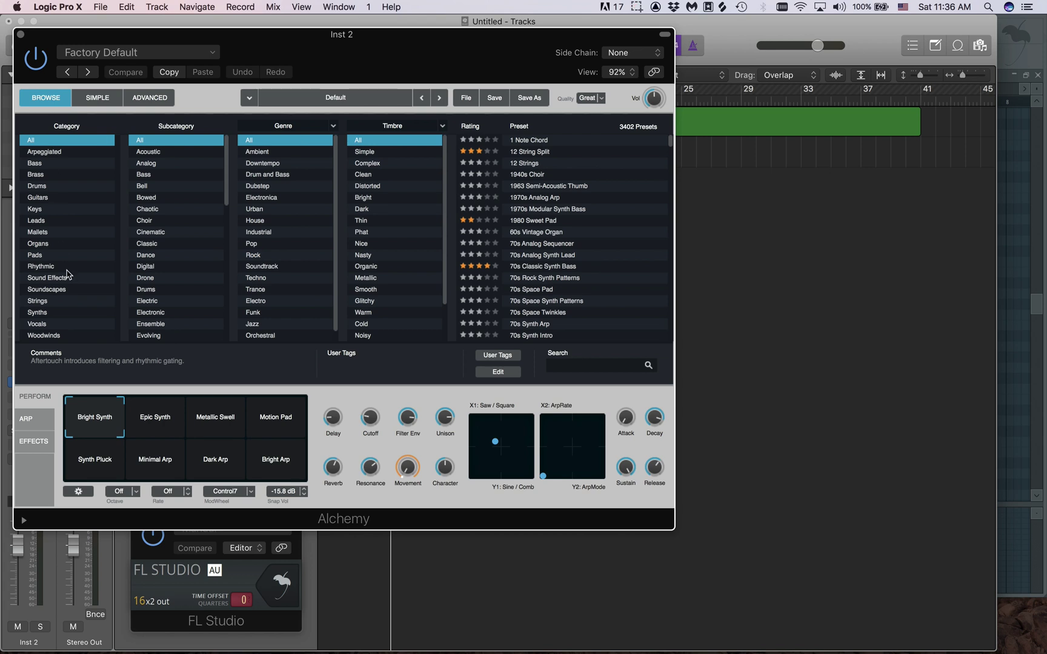
click(45, 232)
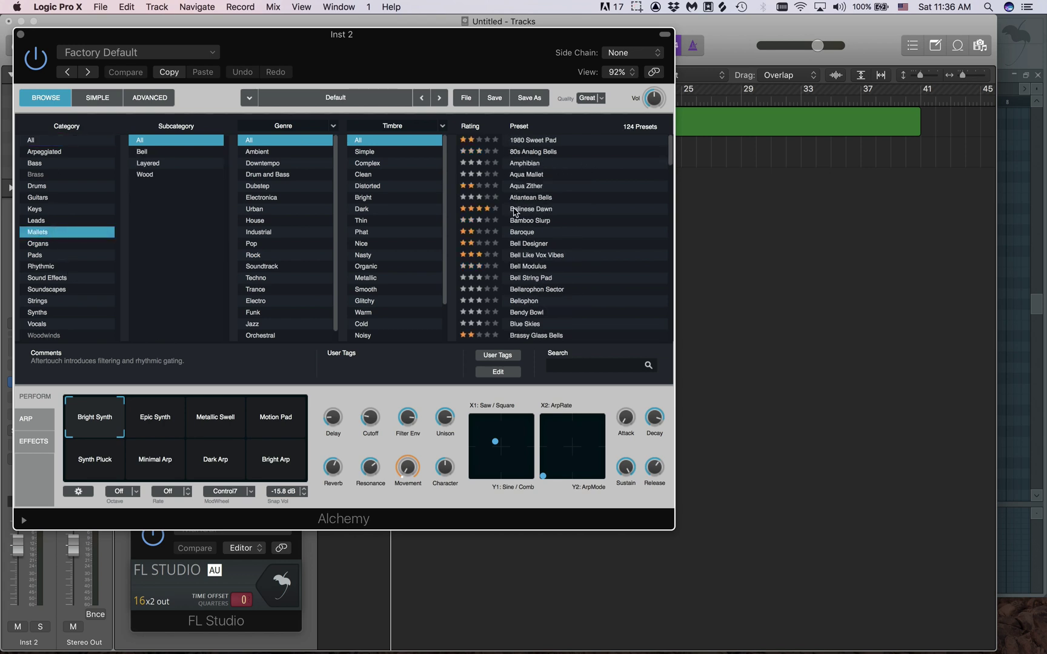
click(517, 209)
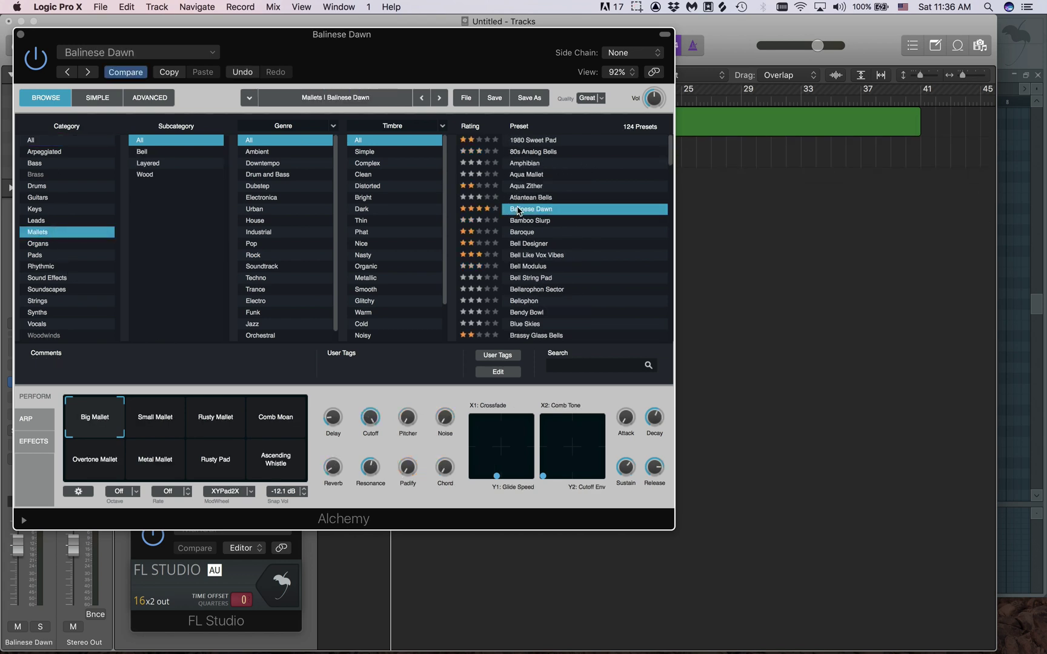
Step: Open Musical Typing and try a few notes on the Balinese Dawn preset
key(super+k)
key(a)
key(g)
key(j)
key(f)
key(h)
Step: Raise the Musical Typing octave to C3 and rehearse the melody
key(x)
key(d)
key(h)
key(l)
key(f)
key(g)
key(h)
key(d)
key(h)
key(d)
key(h)
key(l)
key(s)
key(h)
key(d)
key(h)
key(l)
key(f)
key(h)
key(j)
key(d)
key(d)
key(h)
key(l)
key(f)
key(h)
key(j)
key(d)
key(k)
key(d)
key(h)
key(l)
key(f)
key(h)
key(j)
key(d)
key(k)
key(l)
key(d)
key(h)
key(l)
key(f)
key(h)
key(j)
key(d)
key(h)
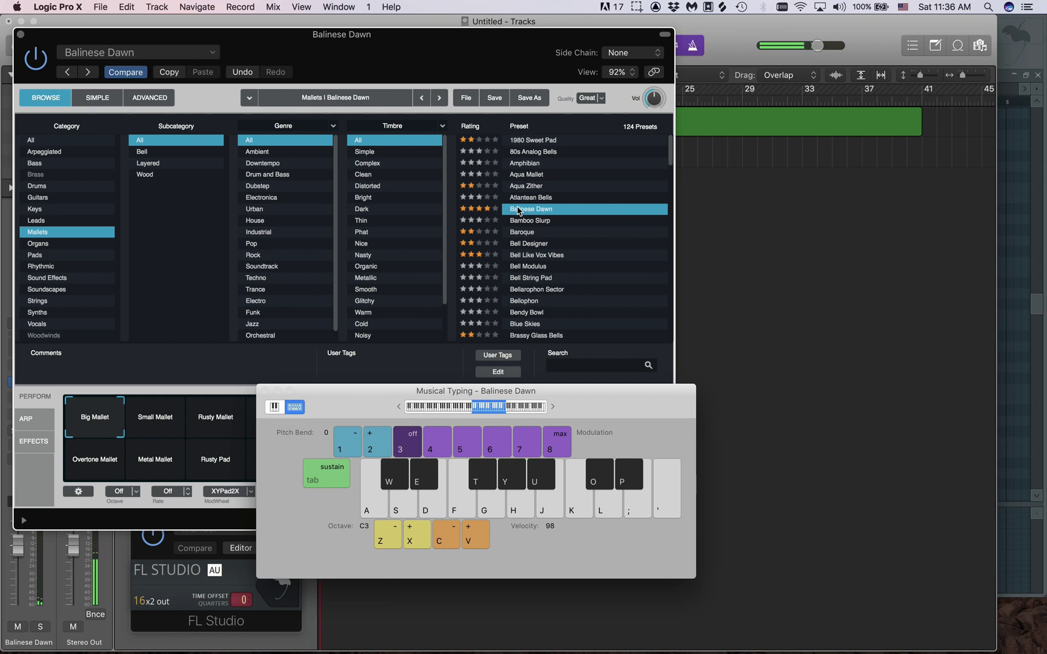
key(d)
key(h)
key(l)
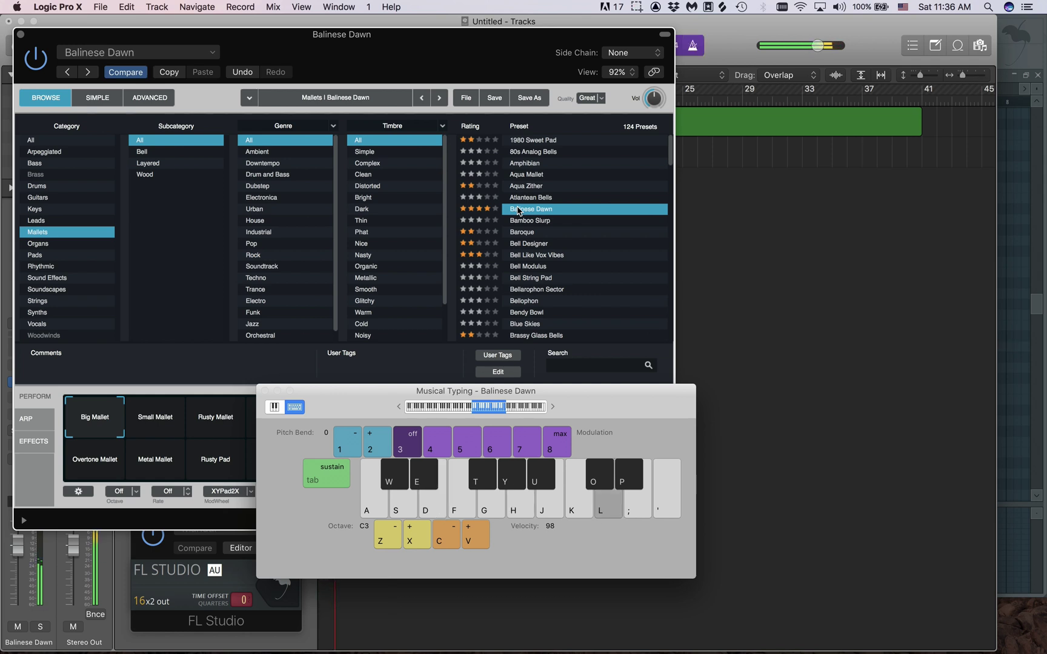
key(f)
key(h)
key(j)
key(d)
key(h)
key(d)
key(h)
key(l)
Step: Record the eight-note melody onto track 2
key(f)
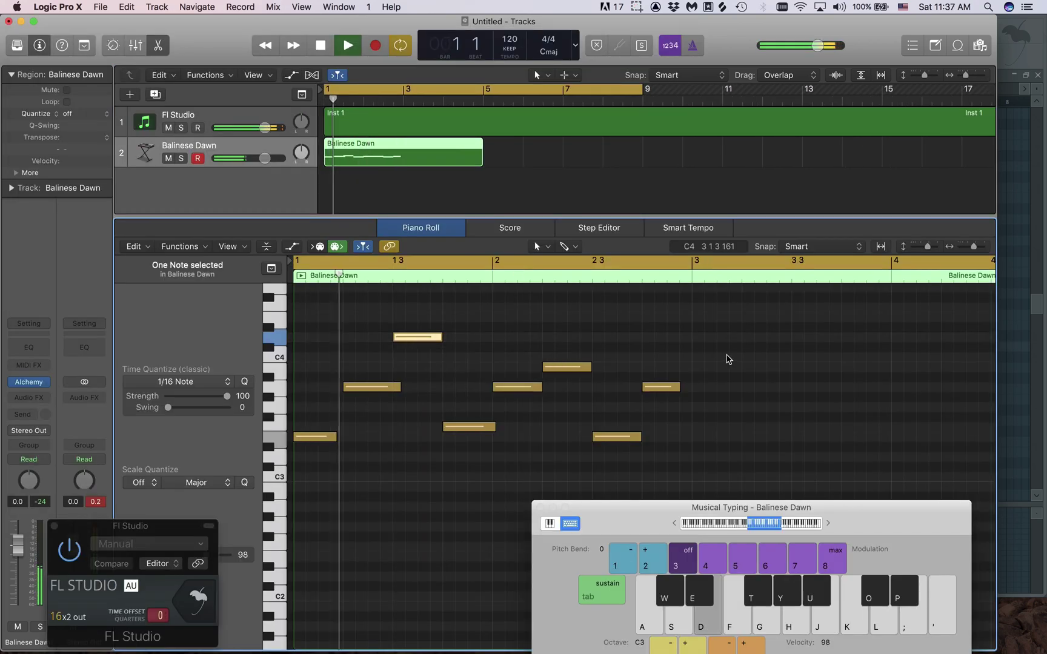
key(h)
key(l)
key(f)
key(h)
key(j)
key(d)
key(h)
key(d)
key(h)
key(l)
key(f)
Step: Lengthen the A3 note, stop recording, and select all the recorded notes
drag(677, 387, 688, 388)
key(h)
key(j)
key(d)
key(space)
drag(737, 304, 715, 442)
Step: Repeat the eight notes starting at bar 3 and close the Musical Typing keyboard
key(space)
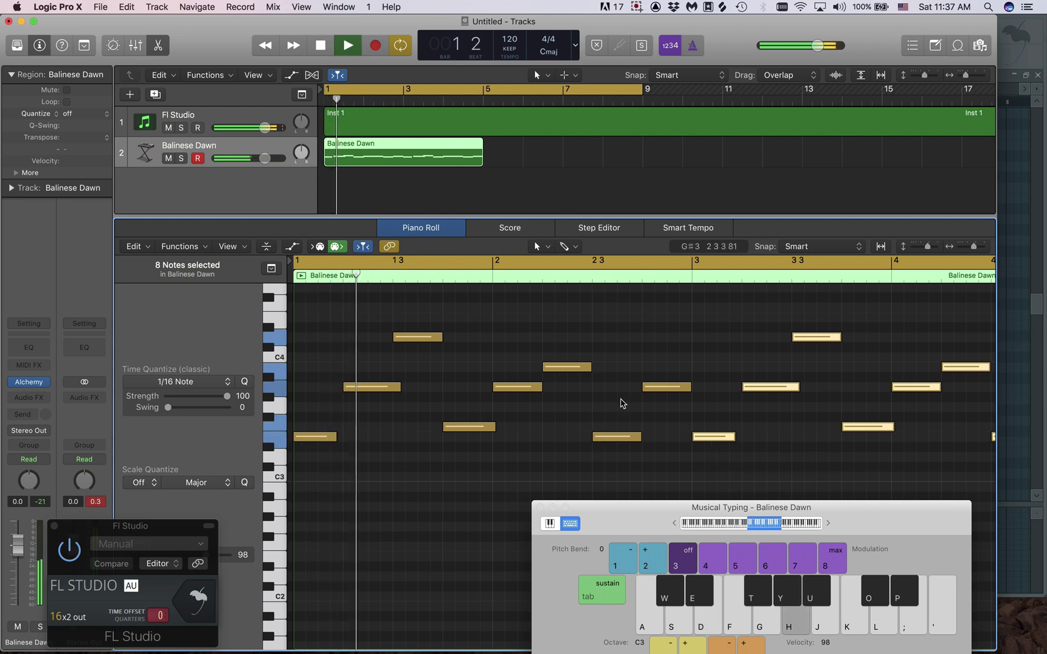
drag(645, 509, 520, 383)
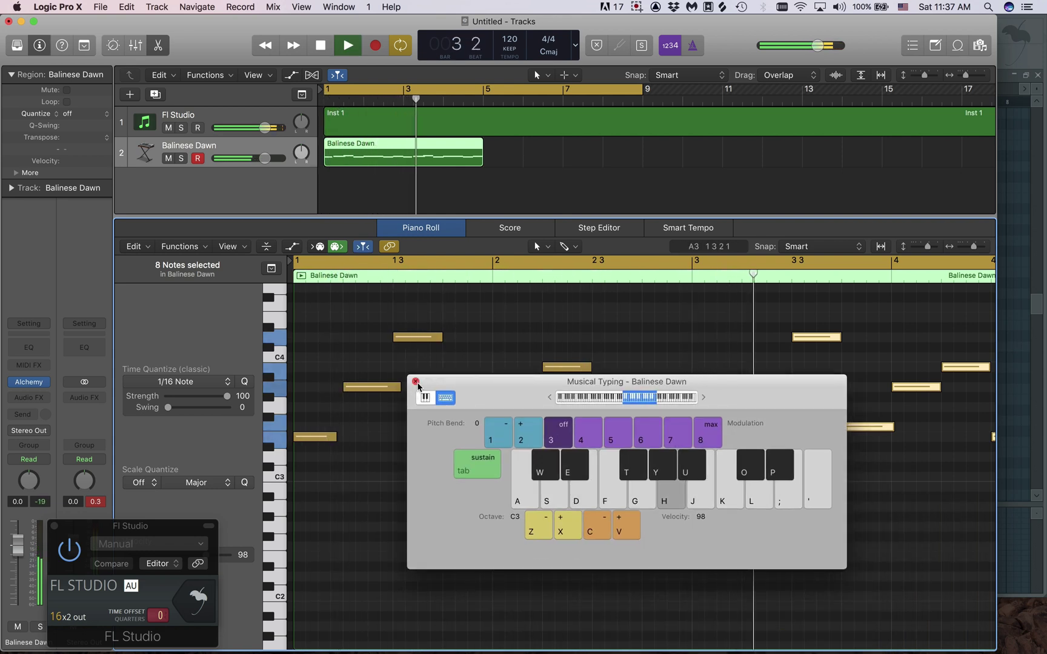
click(416, 382)
Step: Duplicate the Balinese Dawn region to bar 5 and bring up FL Studio's Playlist
click(586, 159)
click(408, 158)
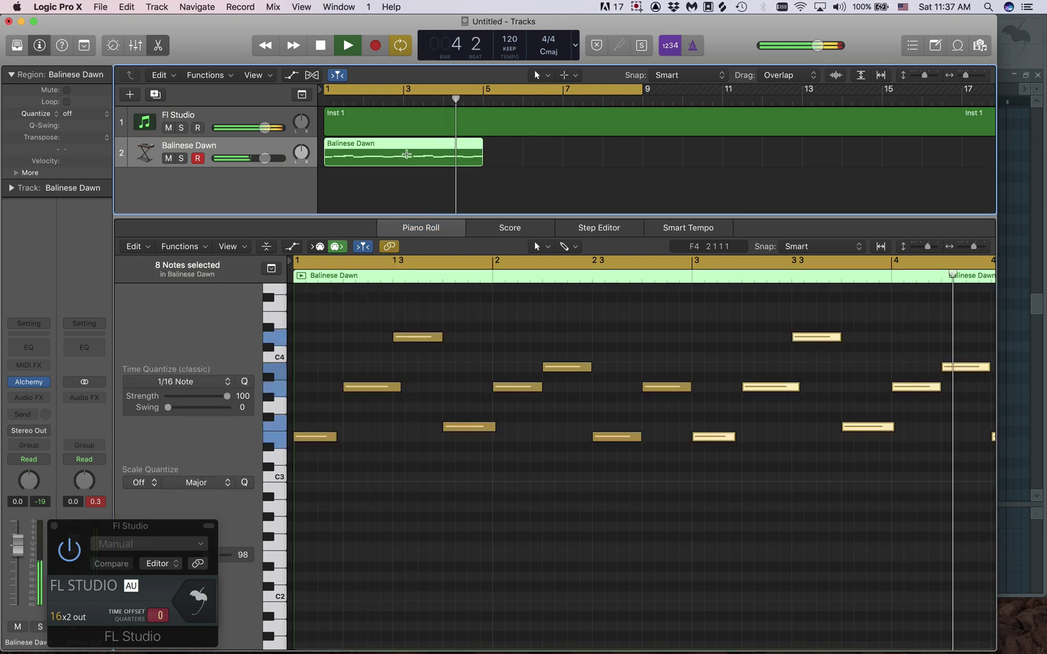
key(super+r)
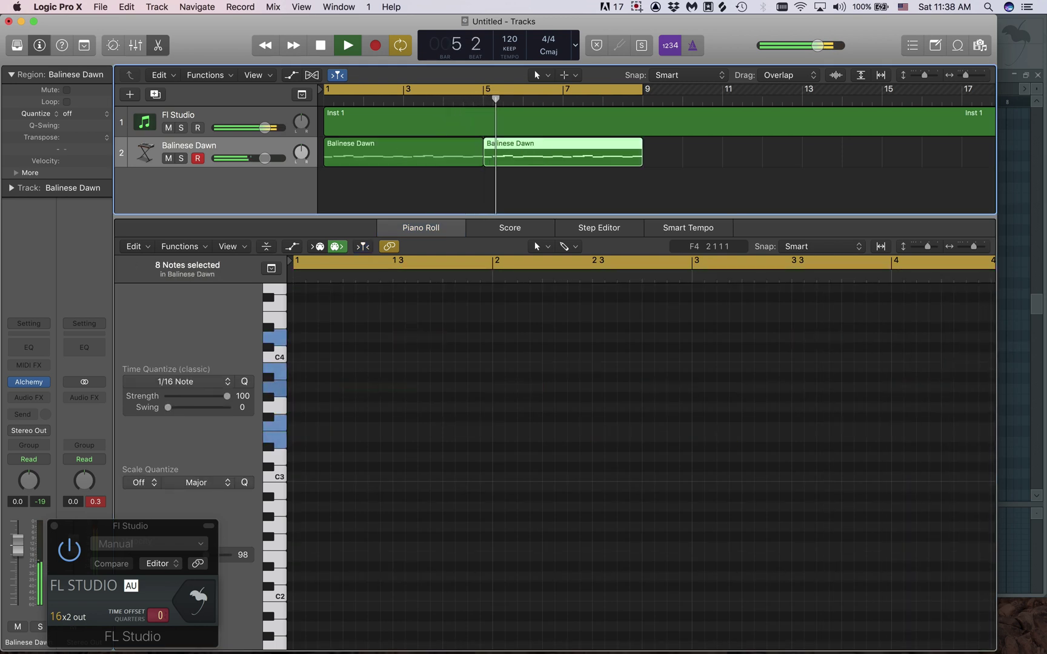
key(space)
click(848, 175)
key(space)
click(1035, 67)
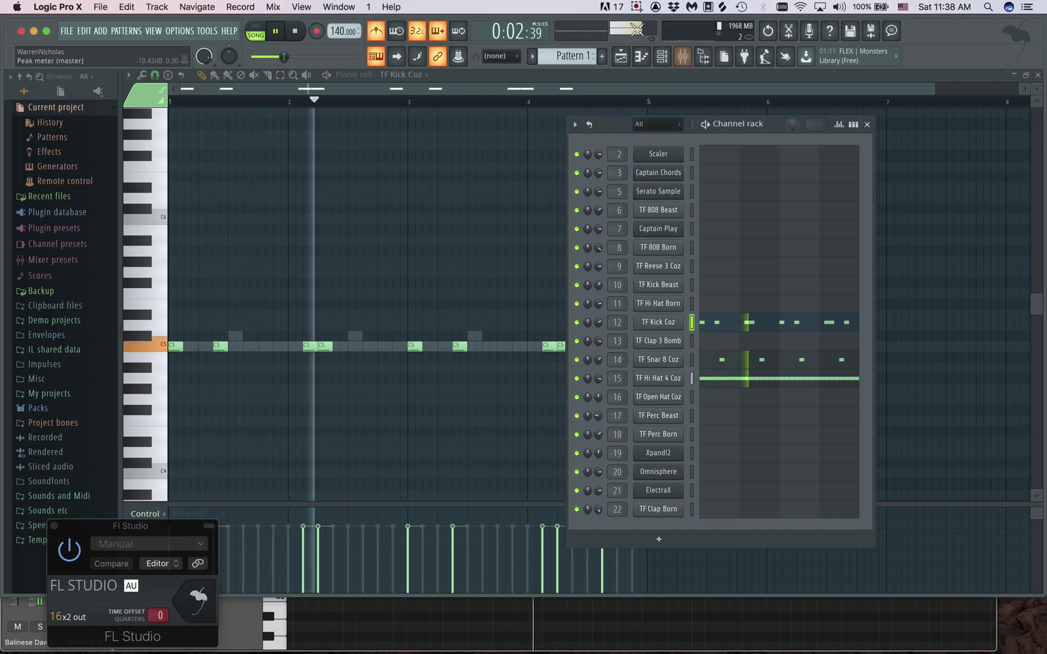
click(624, 58)
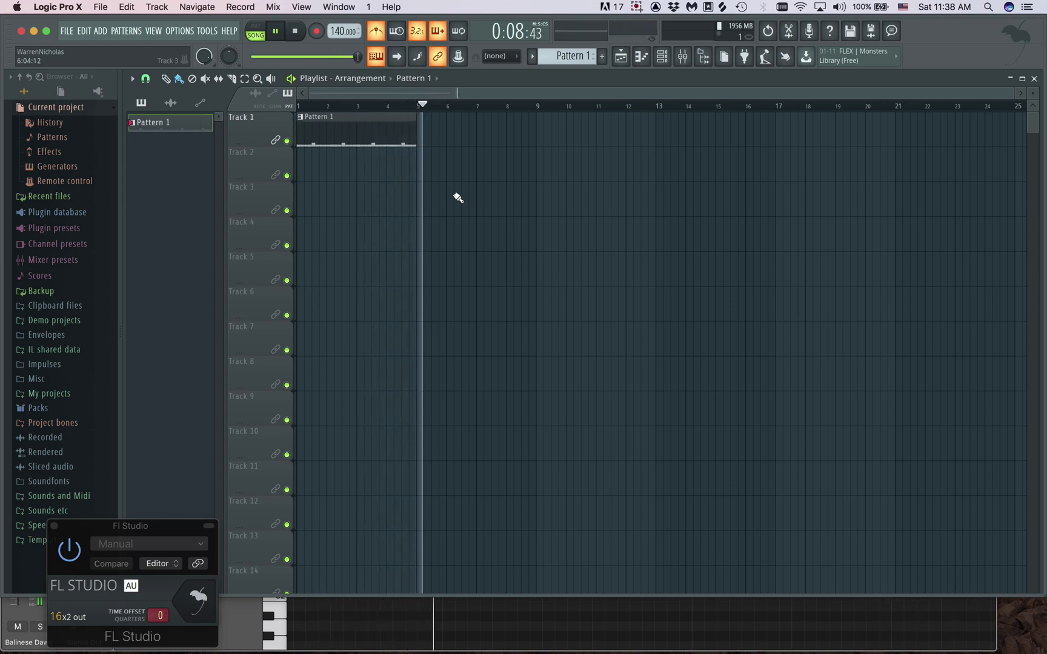
Step: Paint Pattern 1 at bars 5, 9, 13 and 17 on Track 1, then return to Logic
key(space)
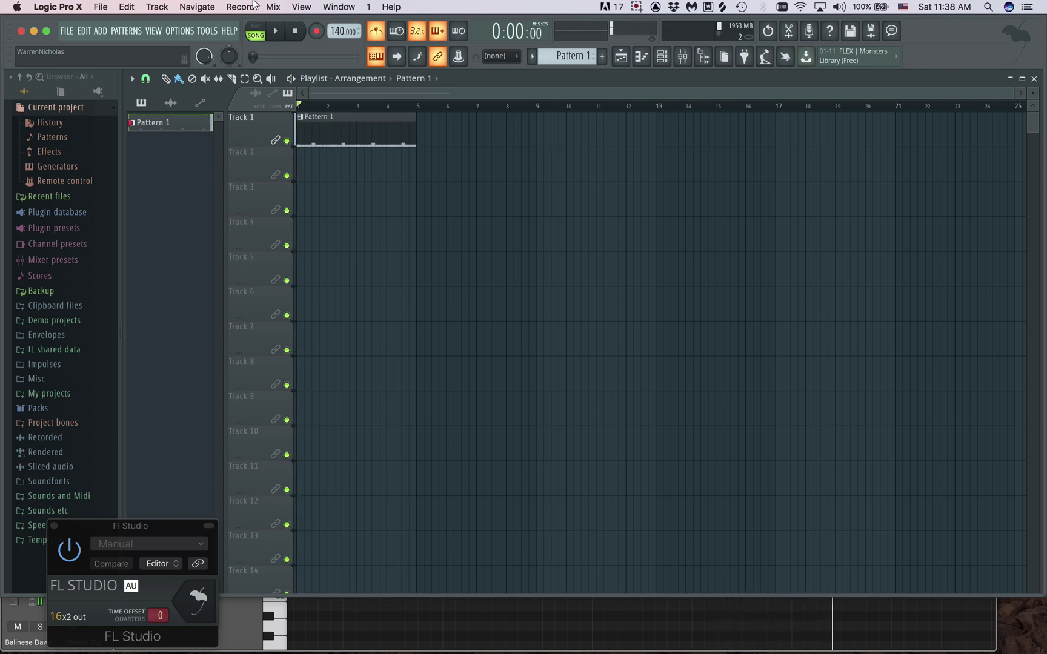
drag(9, 38, 113, 83)
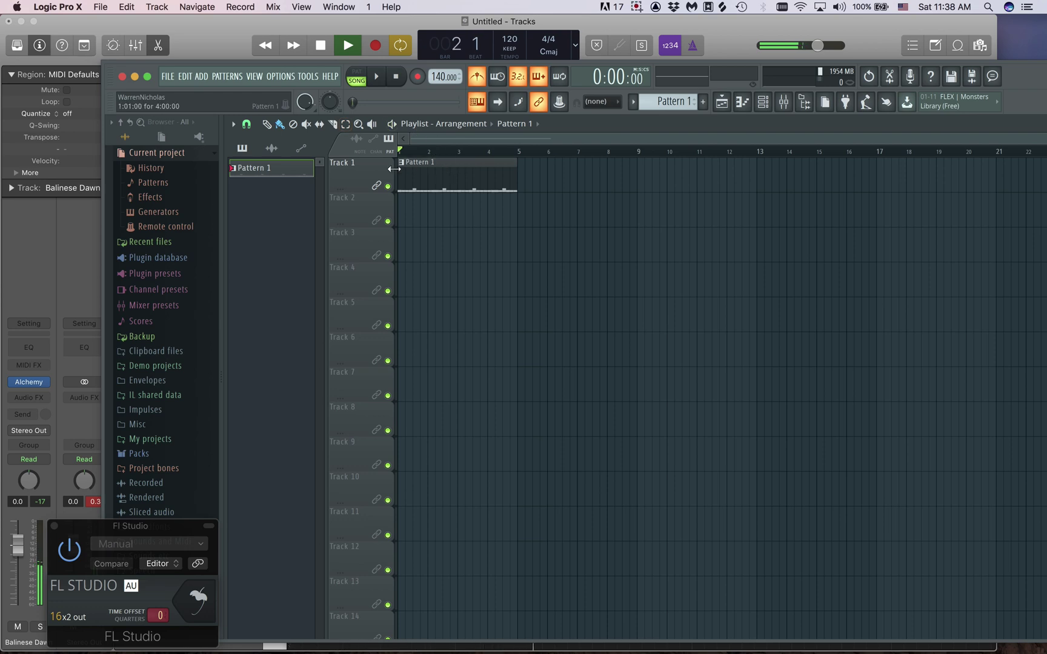
drag(532, 182, 888, 182)
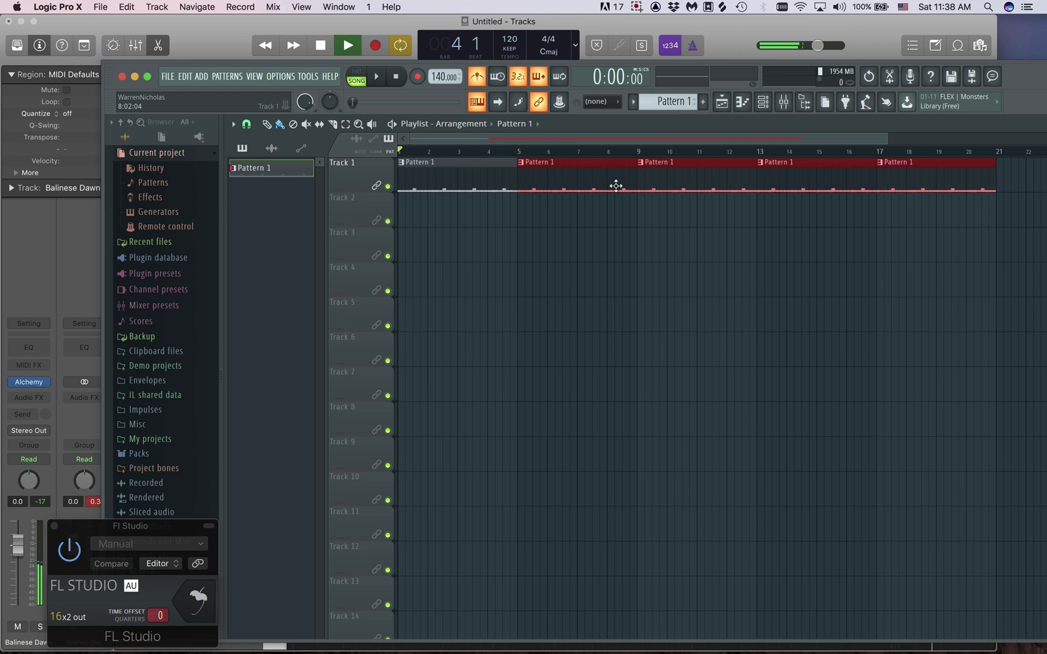
scroll(677, 289, down, 3)
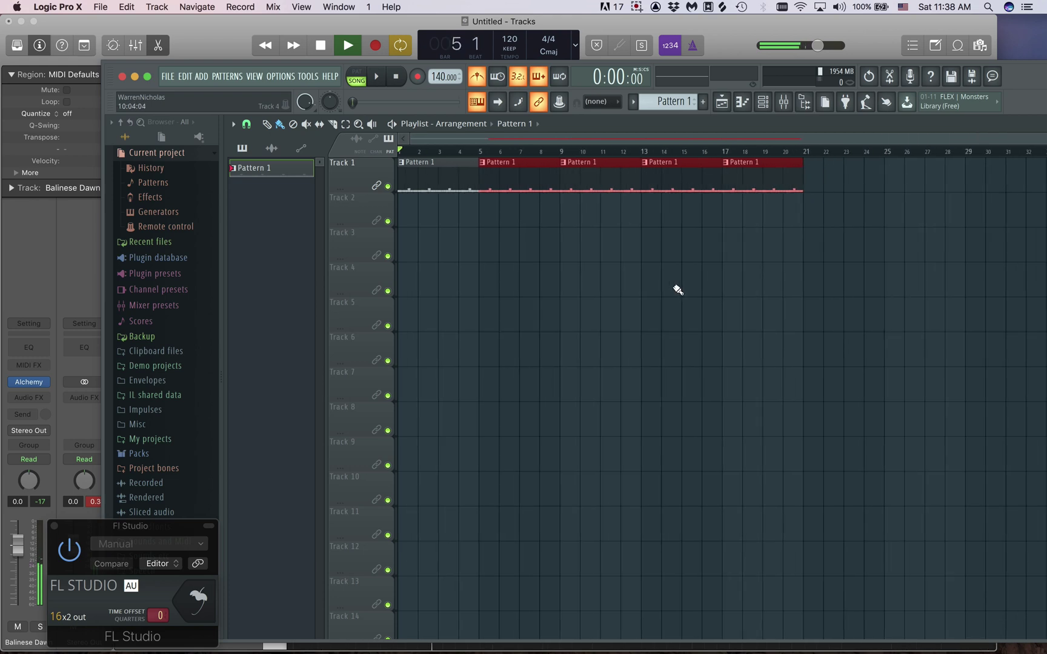
click(851, 39)
key(space)
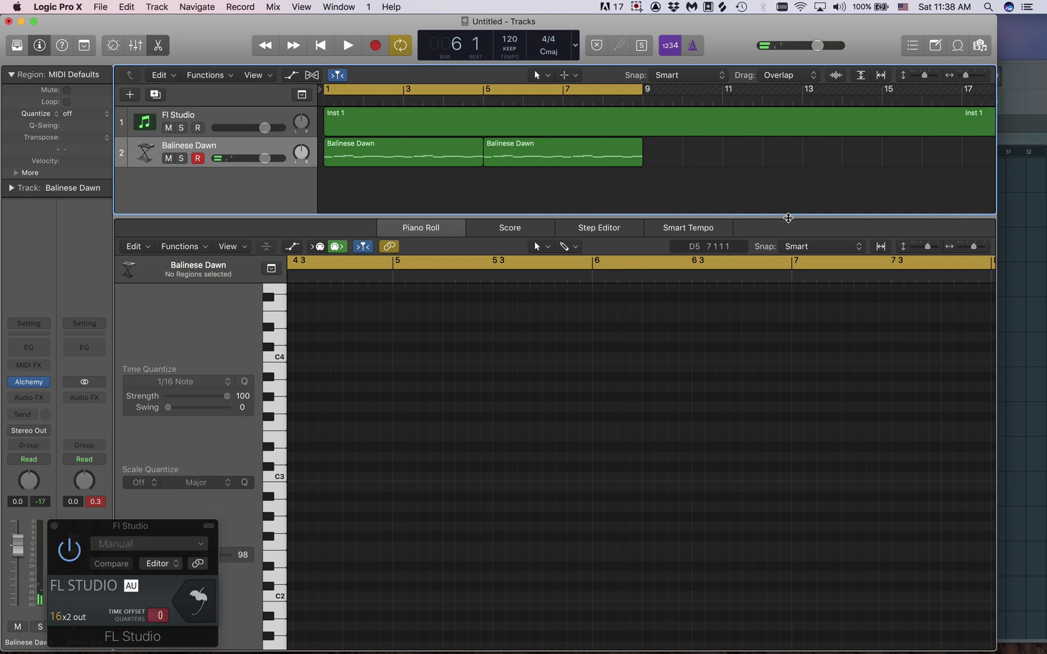
Step: Quick-render Pattern 1 as an audio clip and drag the FL window down-right
key(super+Tab)
right_click(262, 169)
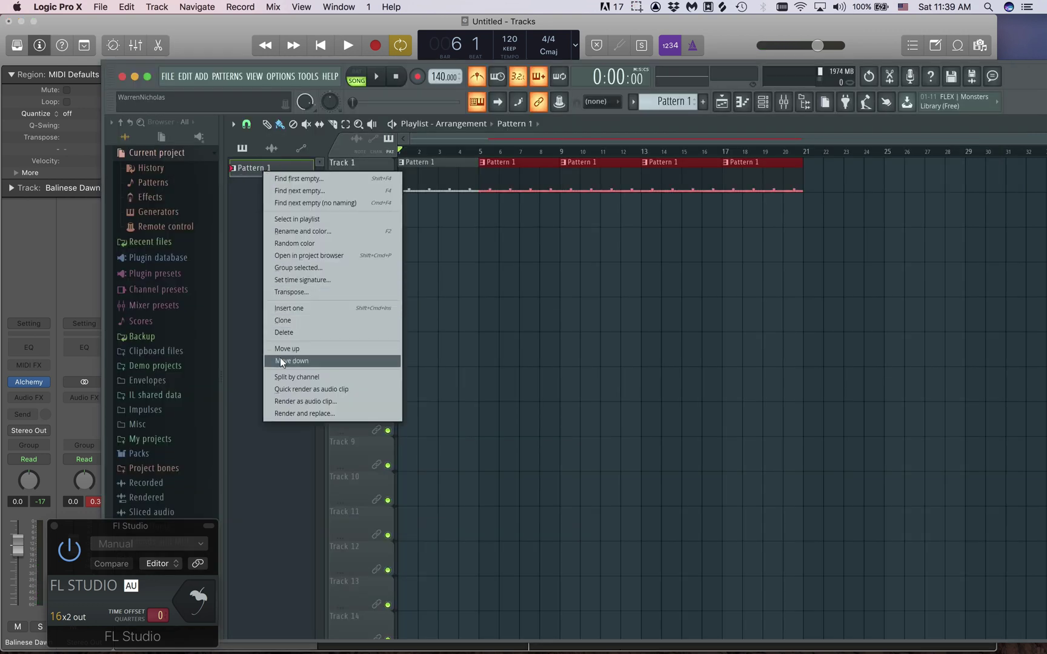
click(327, 387)
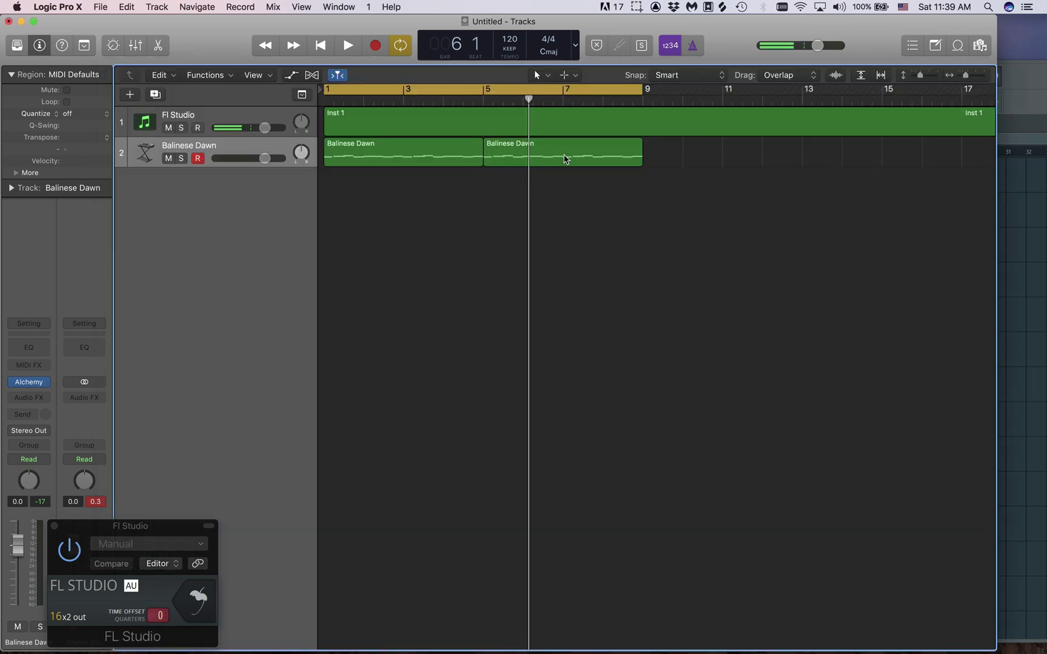
click(999, 96)
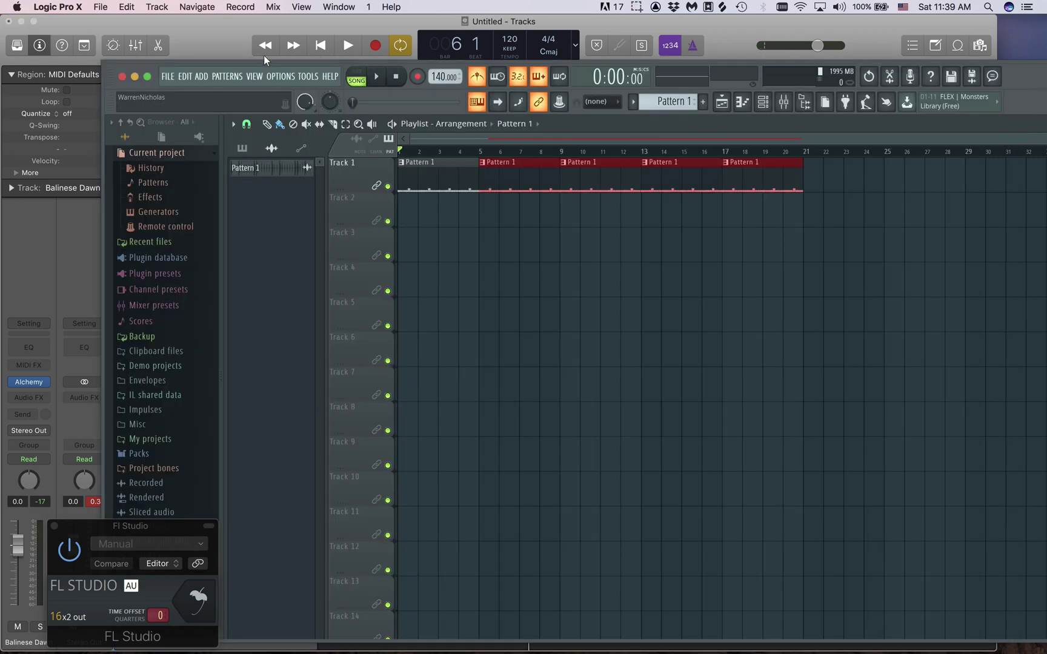
drag(104, 69, 431, 193)
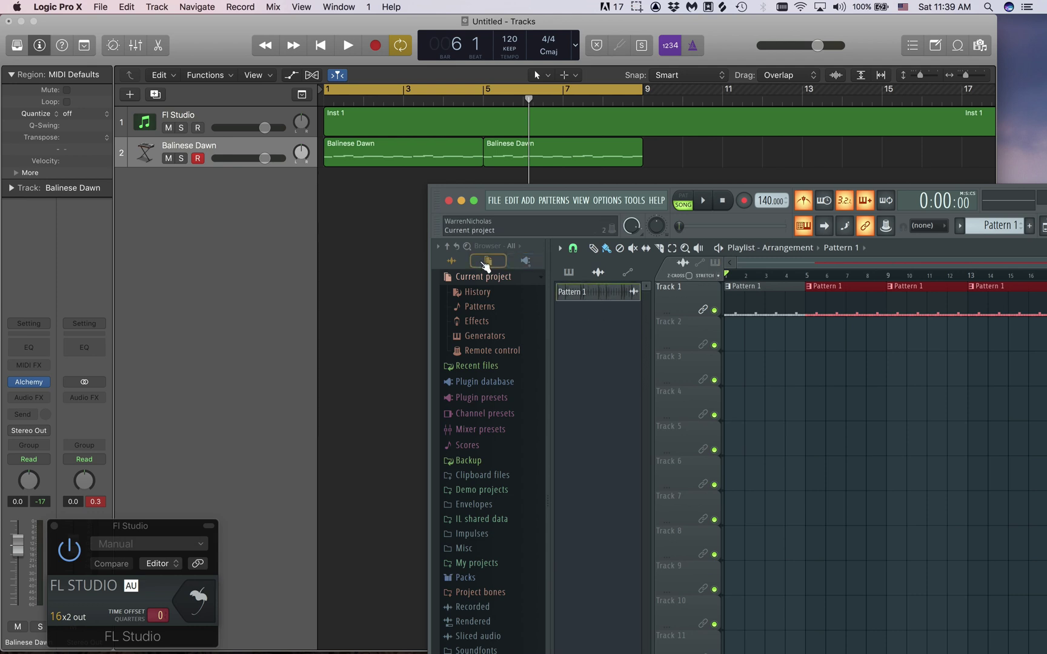
Step: Drag Pattern 1_10 from FL's recent files into Logic as a third track at bar 1
click(477, 365)
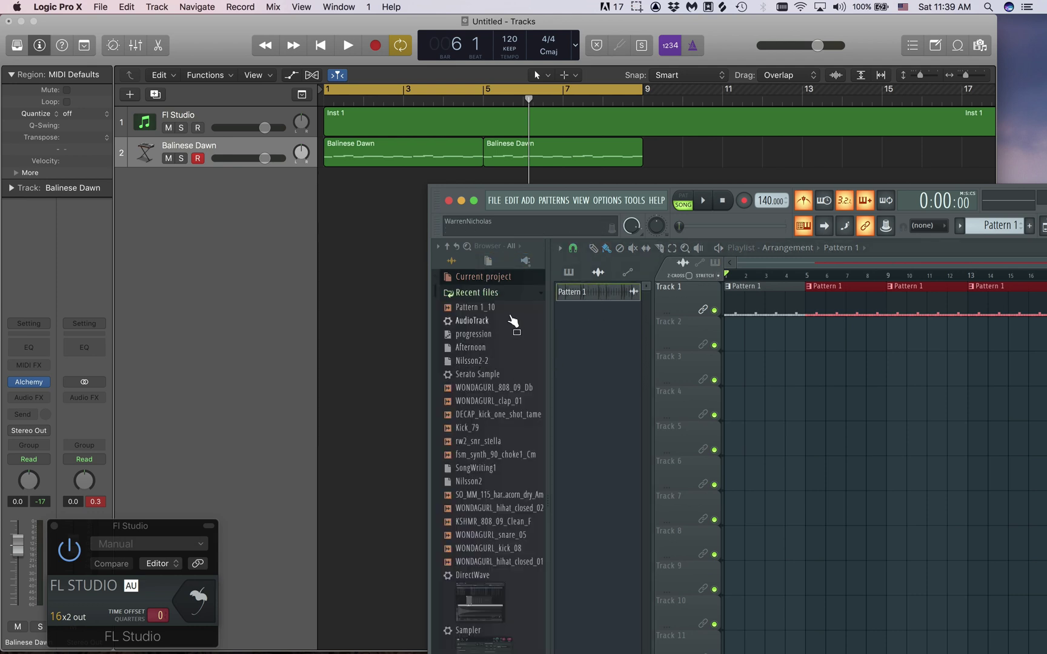
mouse_move(464, 308)
mouse_down()
mouse_move(451, 318)
mouse_move(332, 185)
mouse_move(343, 191)
mouse_up()
drag(447, 196, 427, 197)
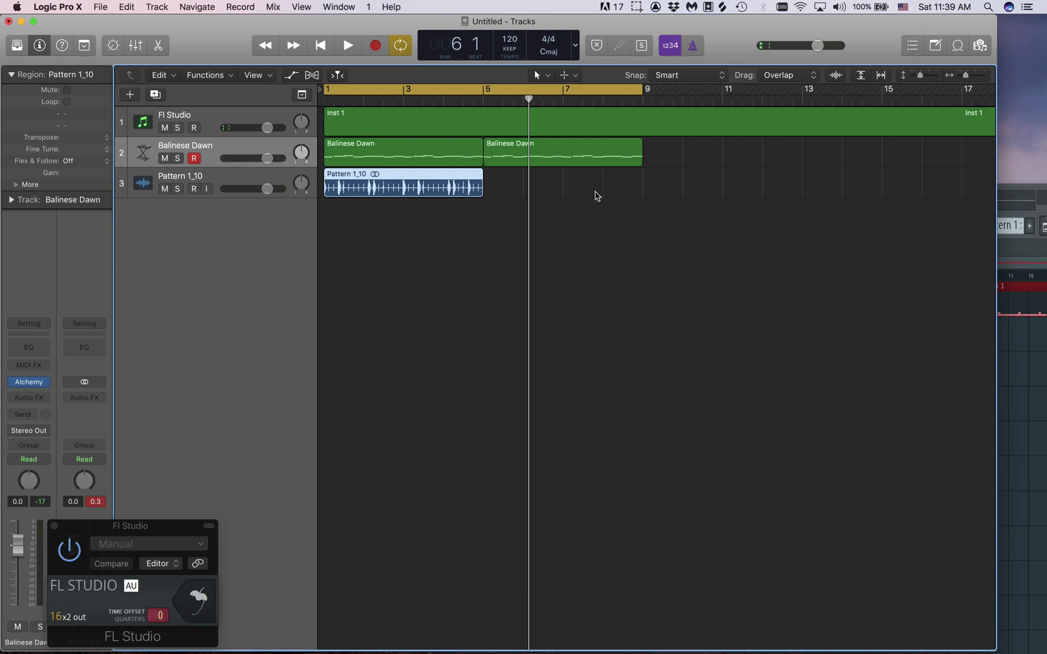
Step: Mute the FL Studio track and play the project back from bar 1
click(164, 129)
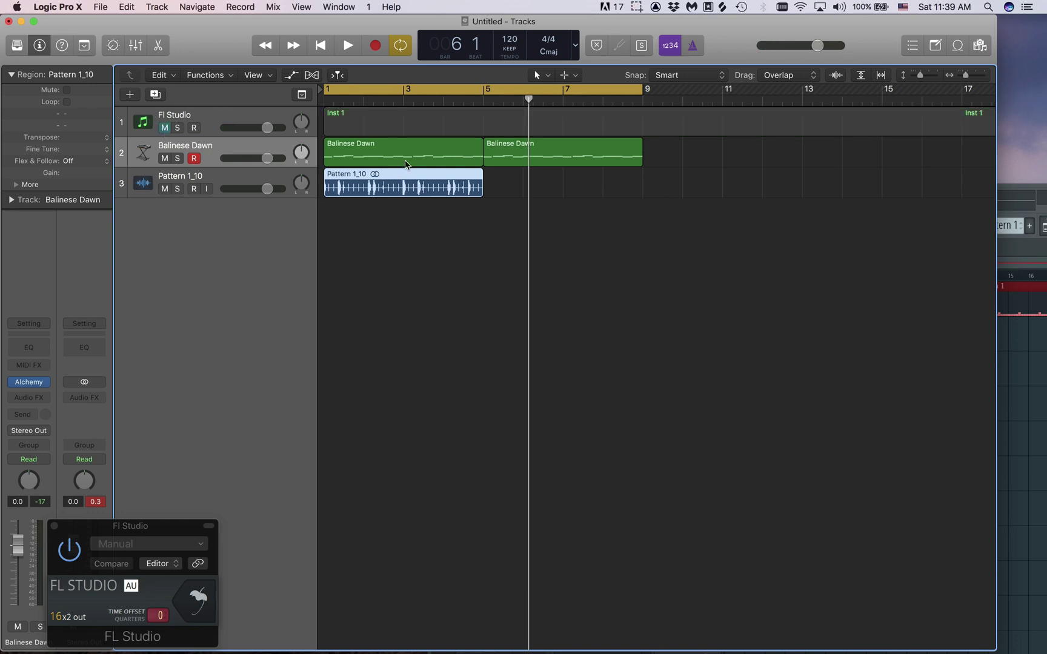
key(Return)
key(space)
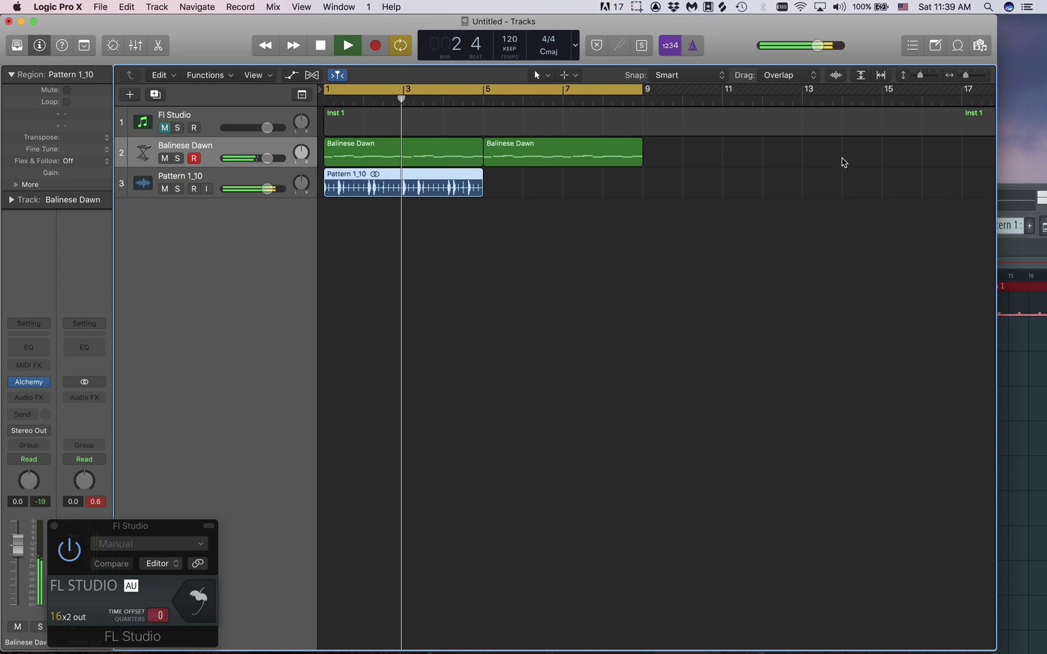
key(space)
click(1023, 306)
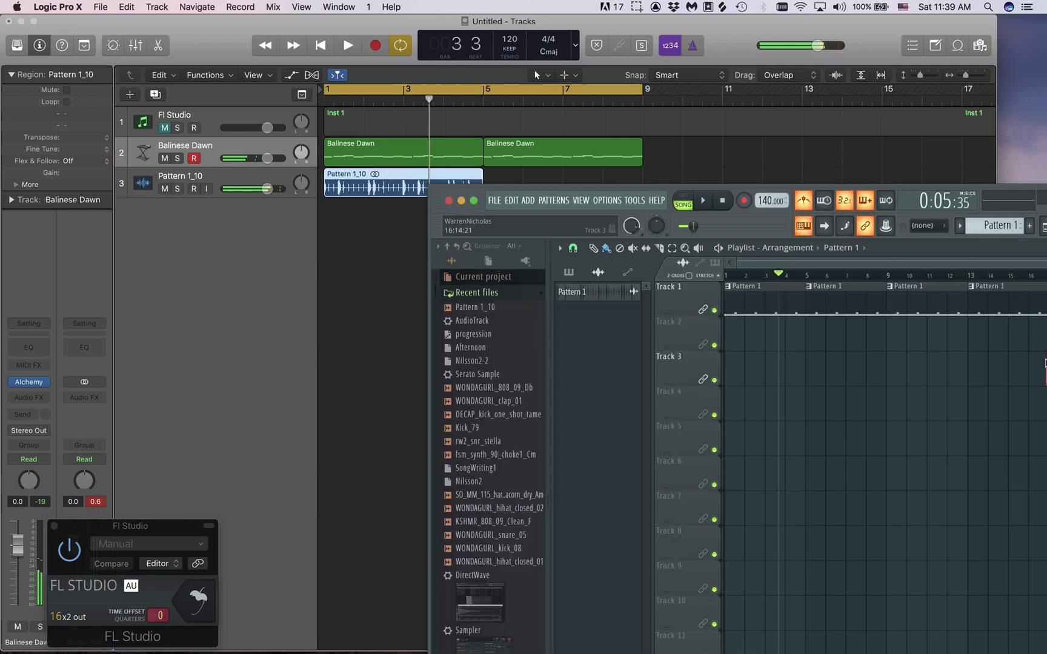
Step: Move the FL window aside and drag the cycle's end from bar 9 to bar 5
drag(428, 203, 13, 28)
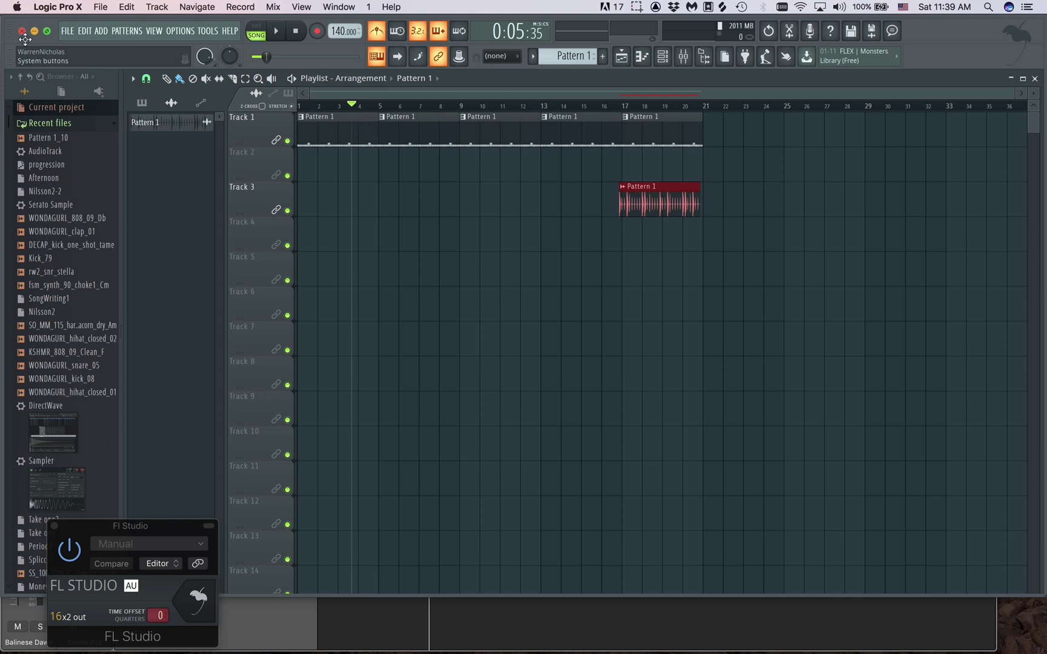
drag(12, 40, 148, 142)
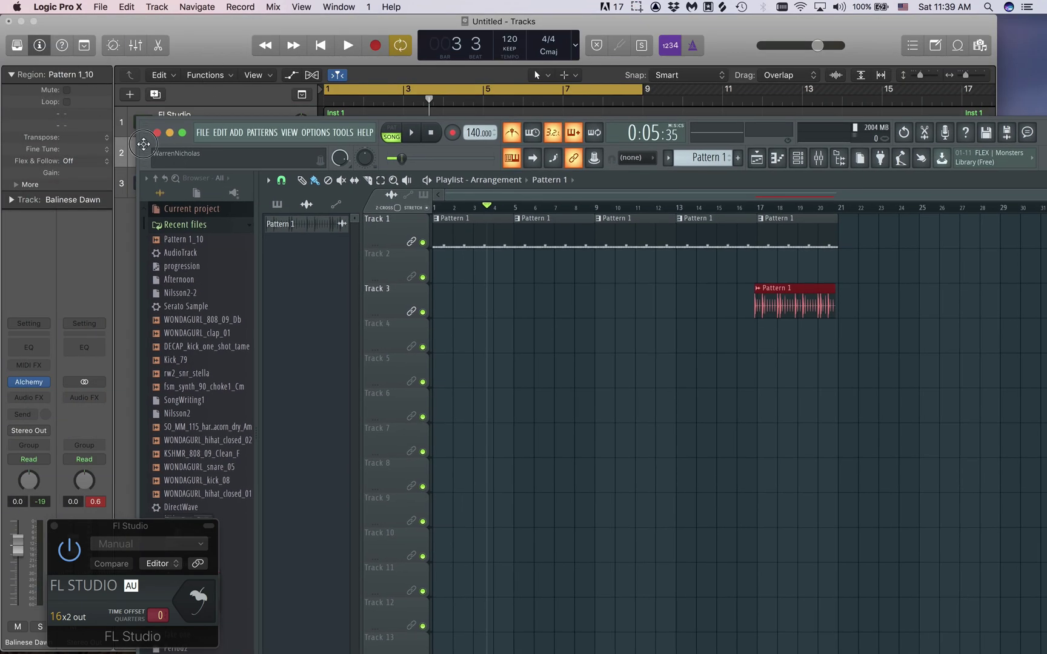
drag(146, 132, 360, 372)
click(531, 175)
click(386, 152)
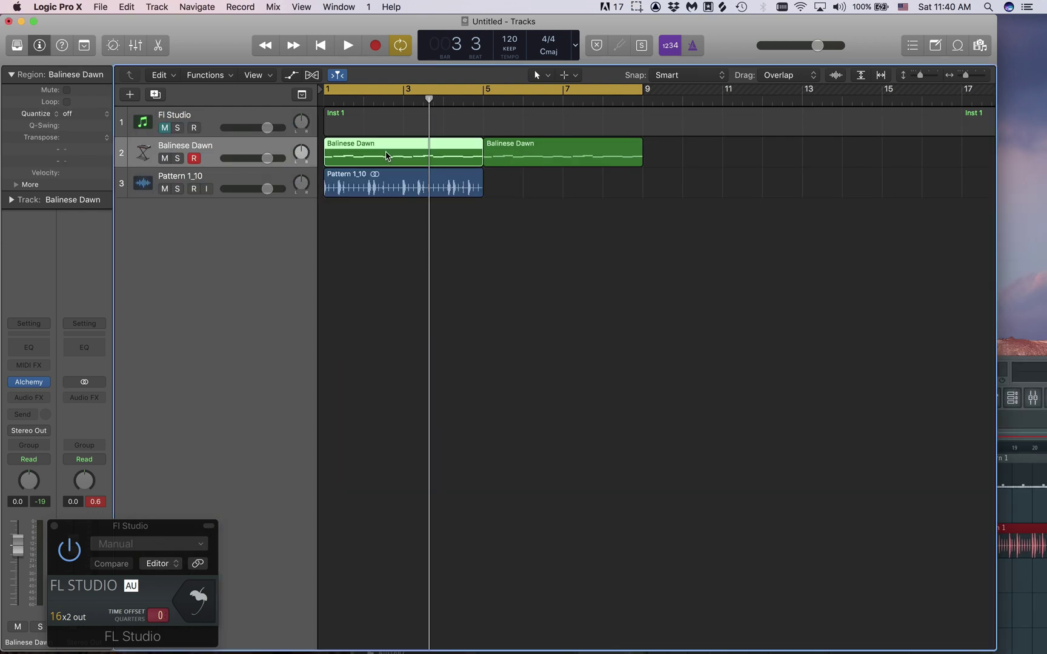
drag(641, 90, 483, 90)
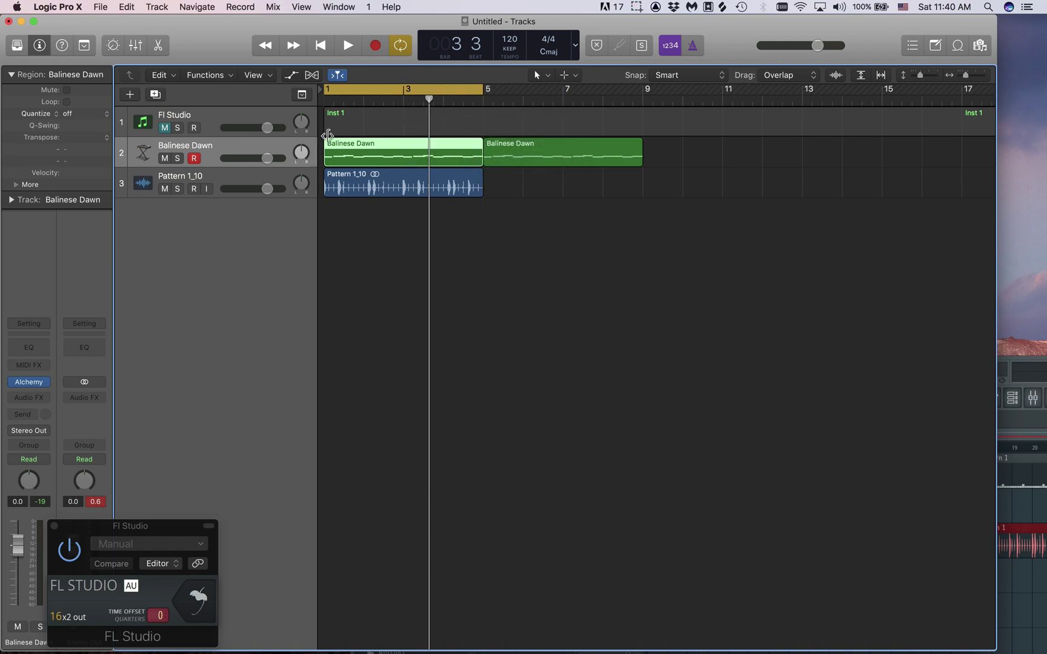
key(super+b)
click(364, 165)
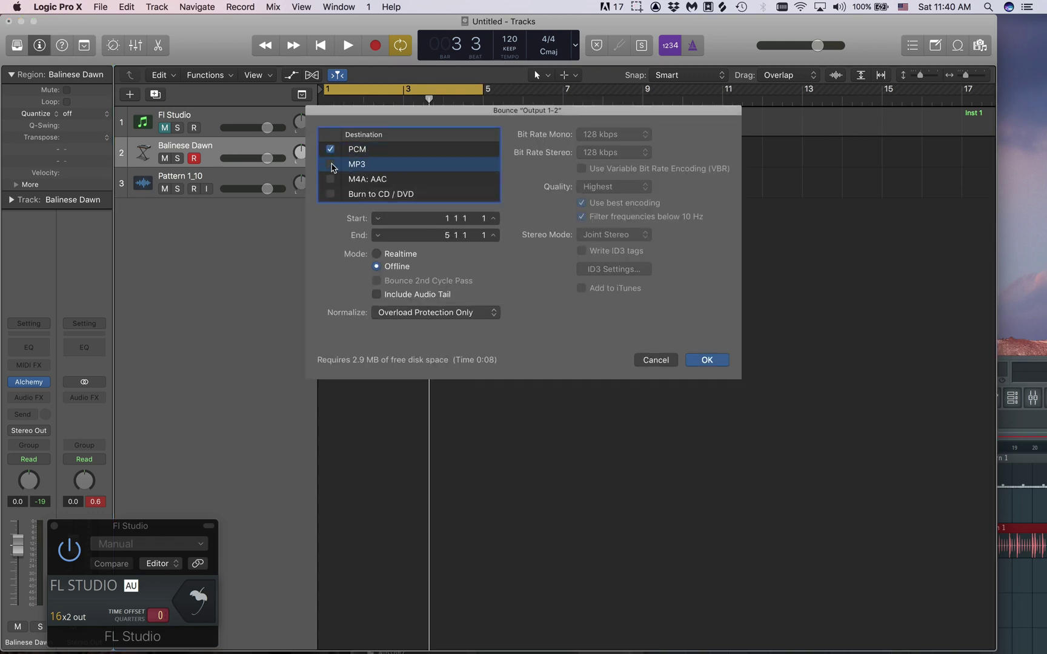
click(361, 151)
click(707, 361)
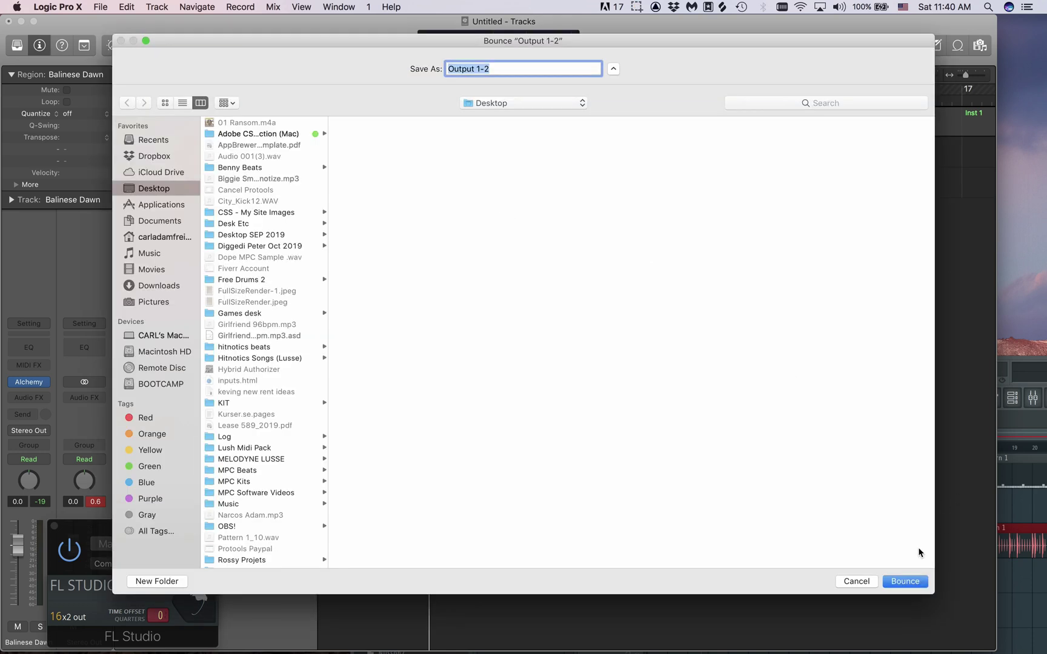
click(853, 581)
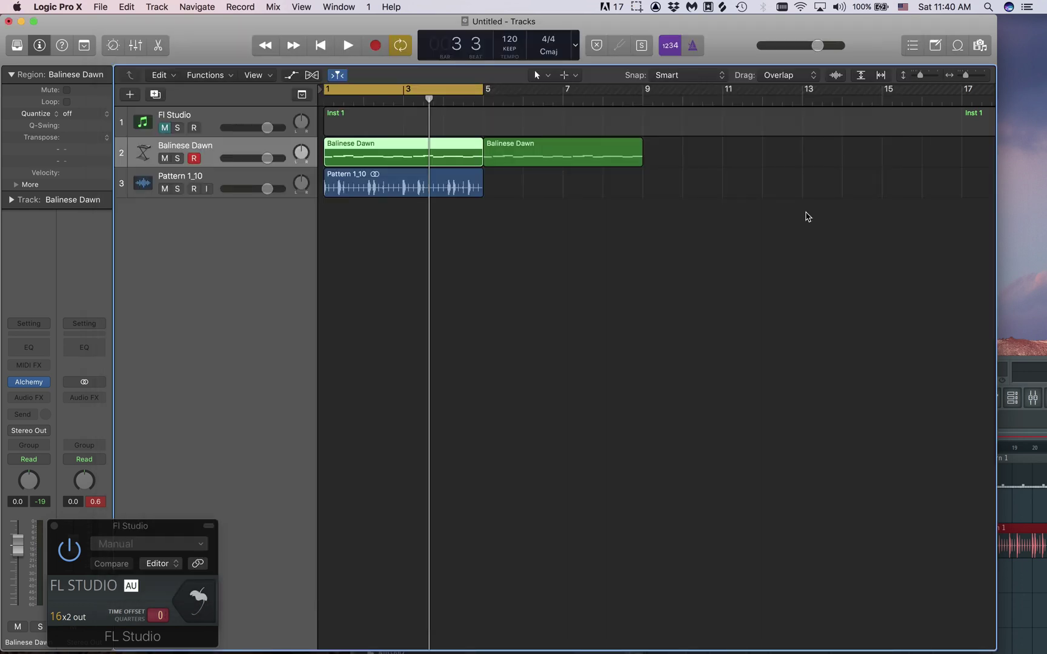
click(776, 340)
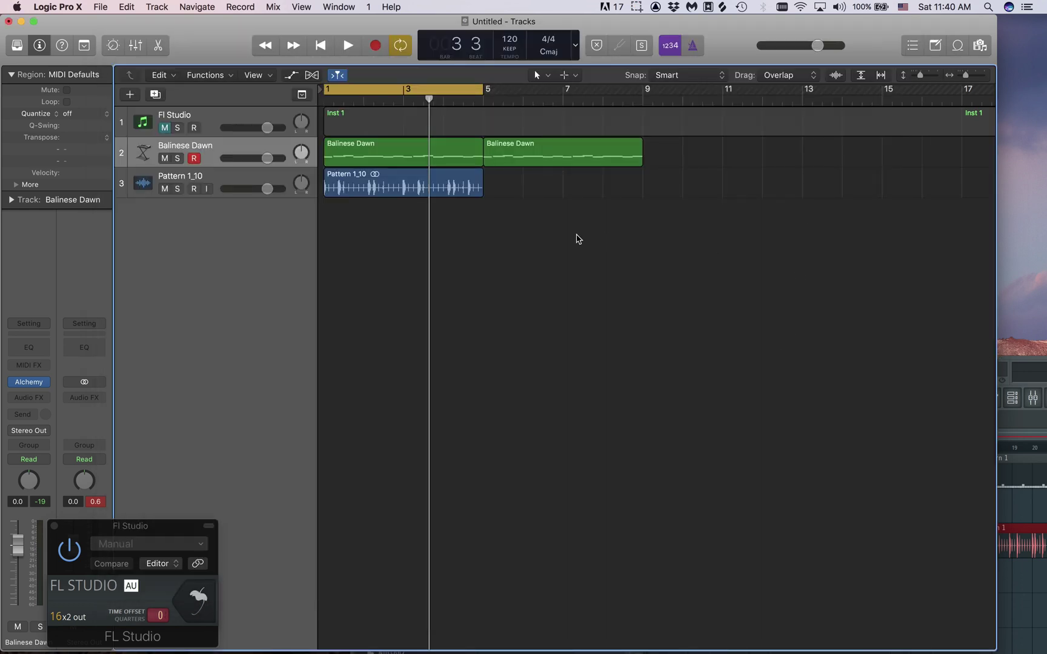
key(space)
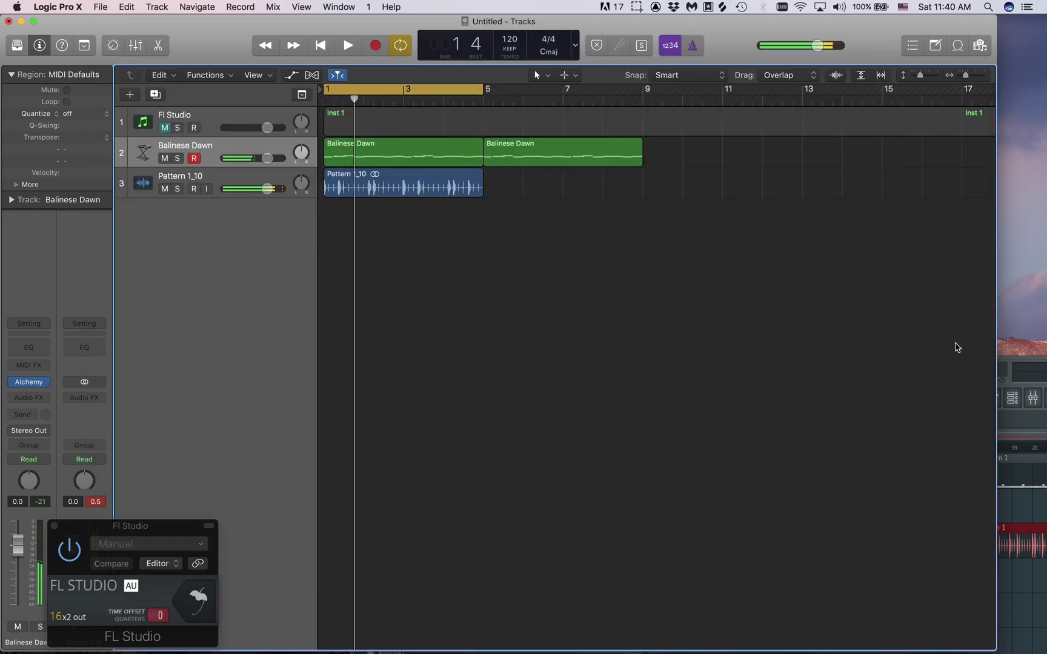
Step: Delete the red Pattern 1 clip from Track 3 and bring the FL window back over Logic
click(1024, 421)
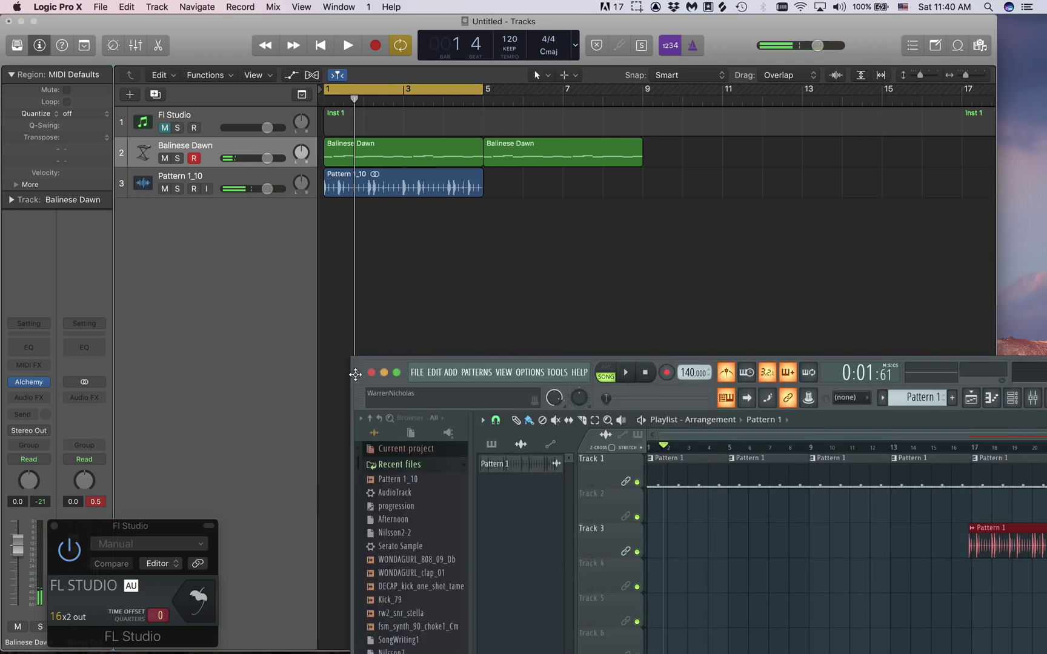
drag(359, 376, 2, 80)
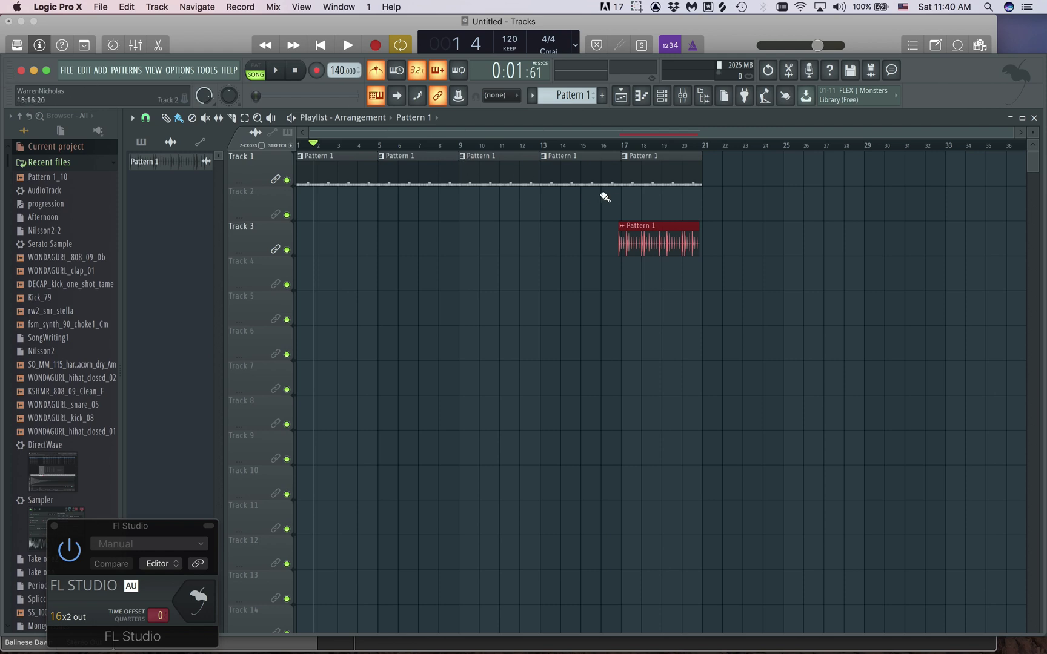
right_click(657, 251)
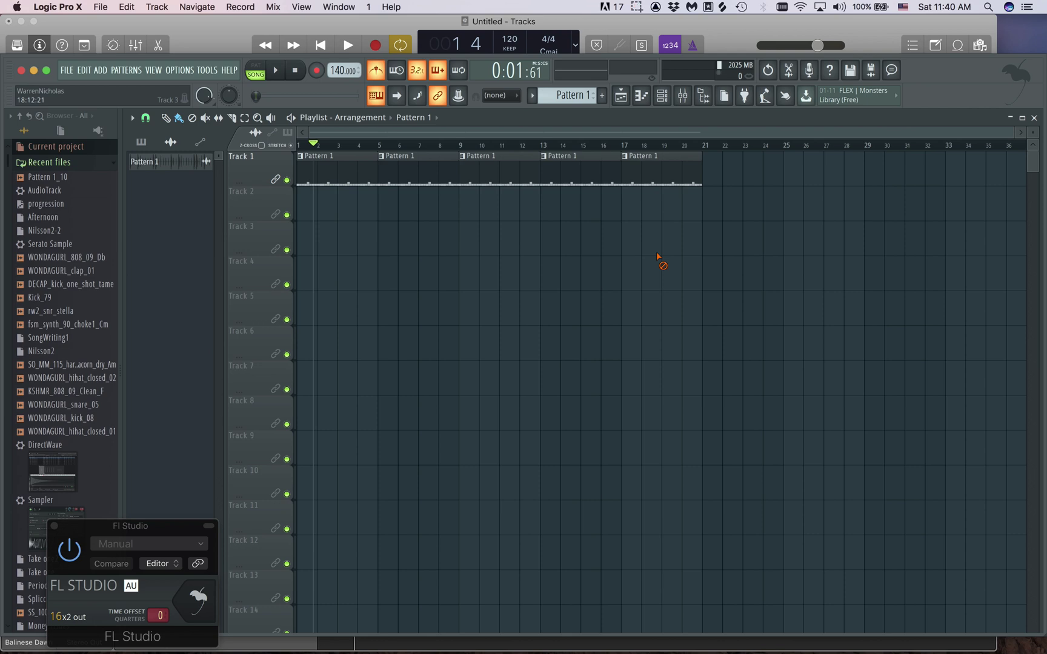
drag(948, 73, 993, 303)
click(476, 221)
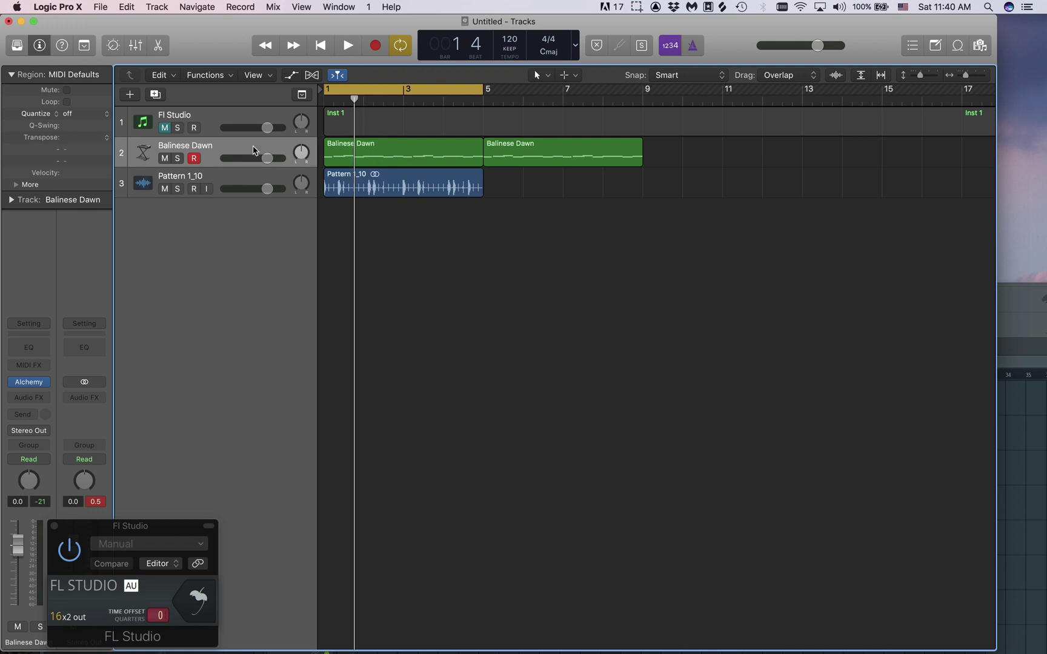
click(421, 155)
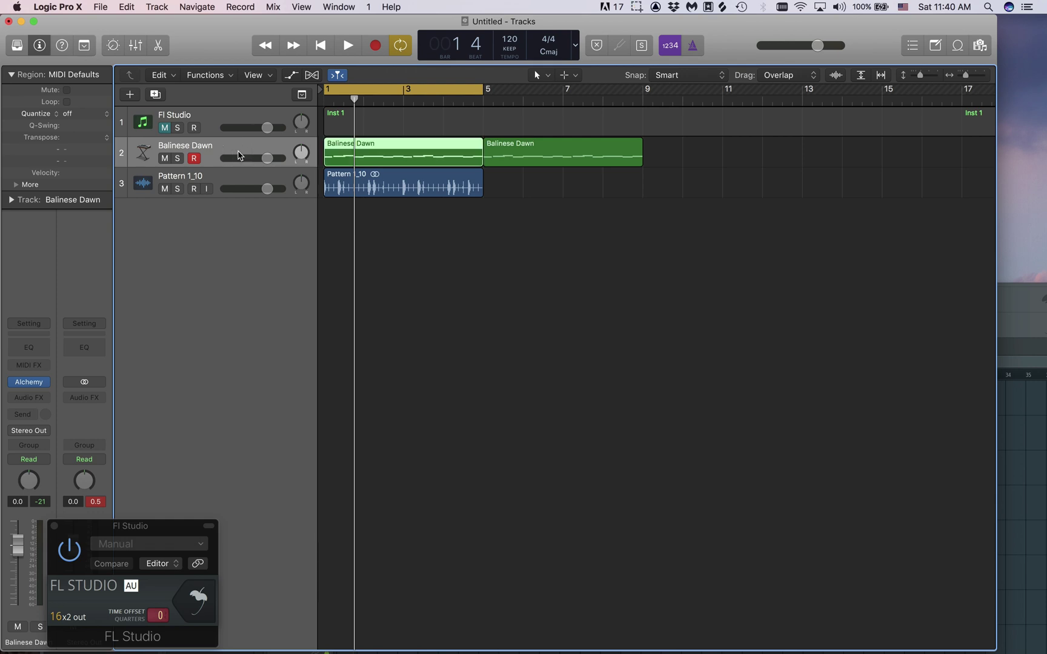
click(1024, 303)
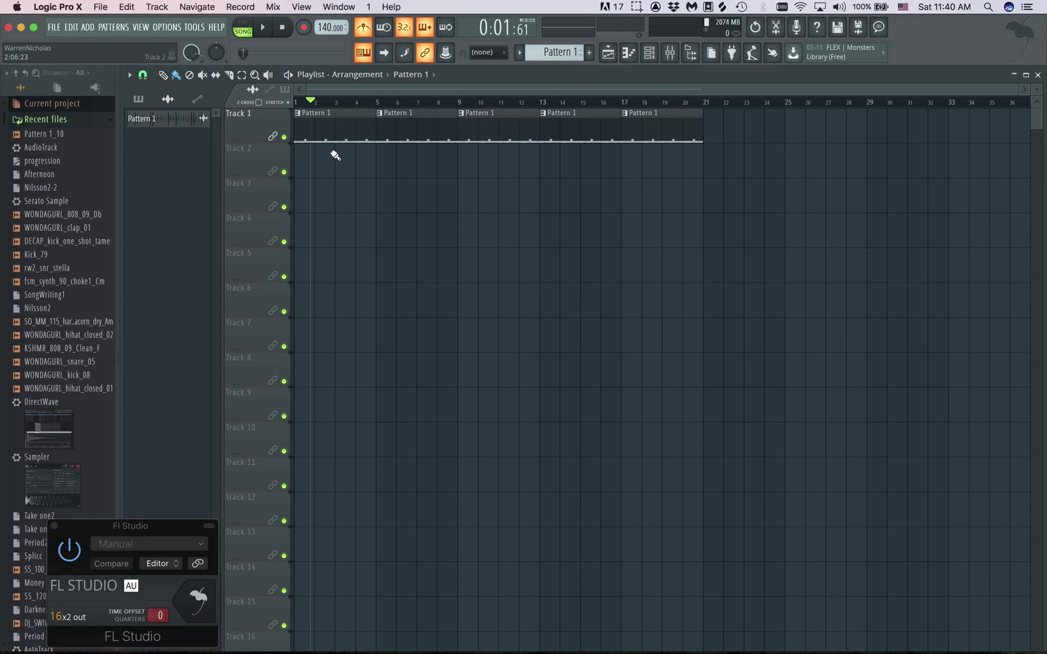
Step: Place the channel rack mid-playlist and centre the FL Studio plugin window below it
click(648, 53)
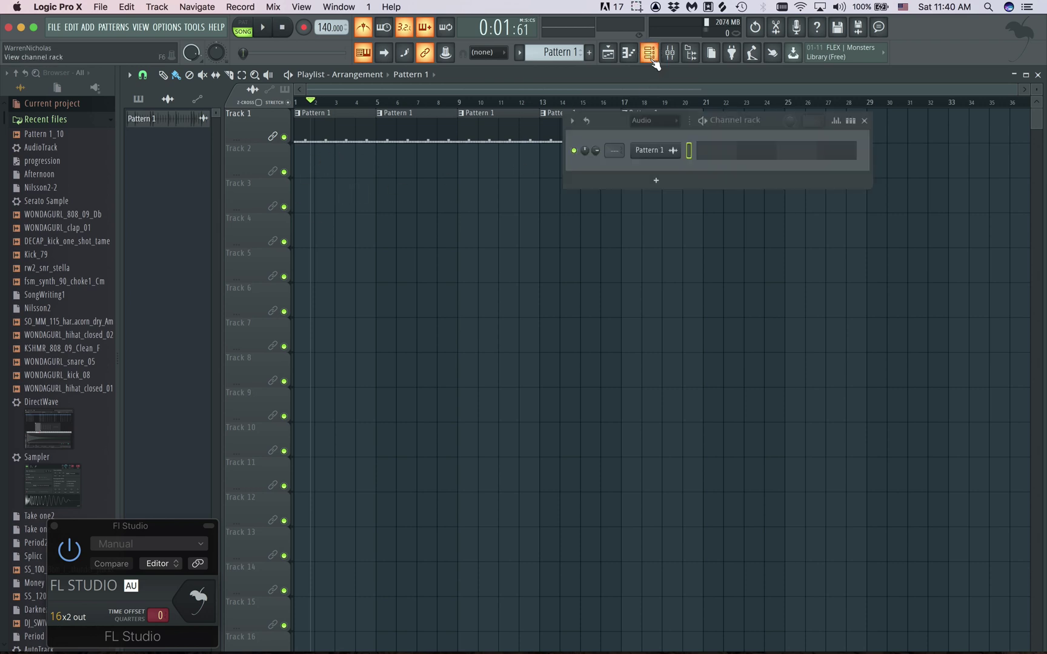
drag(612, 121, 702, 505)
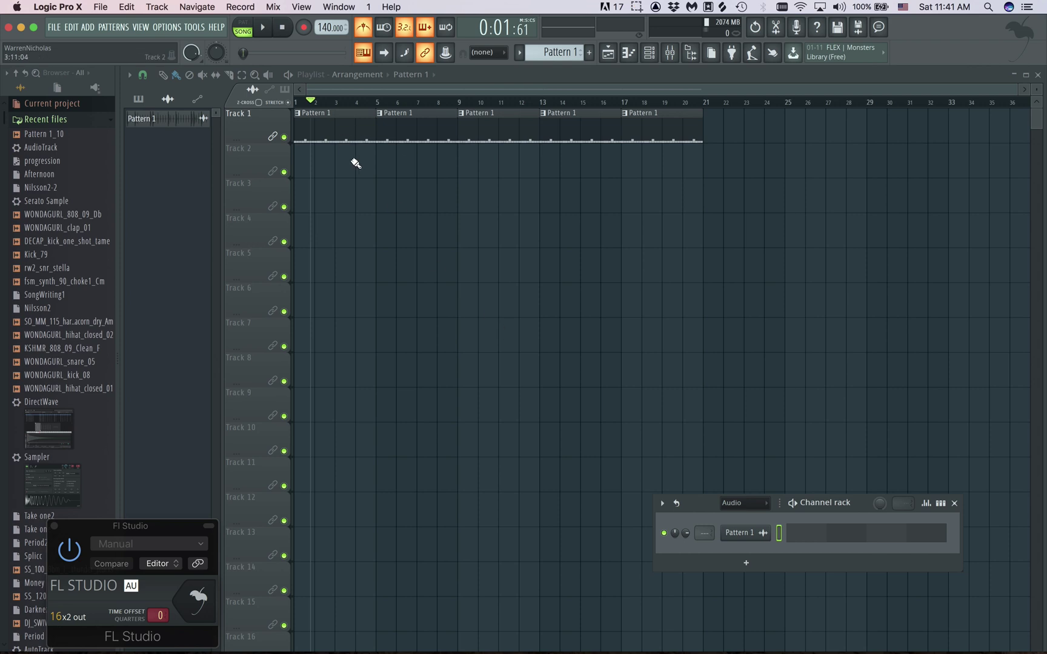
click(654, 56)
click(655, 56)
drag(689, 475, 572, 250)
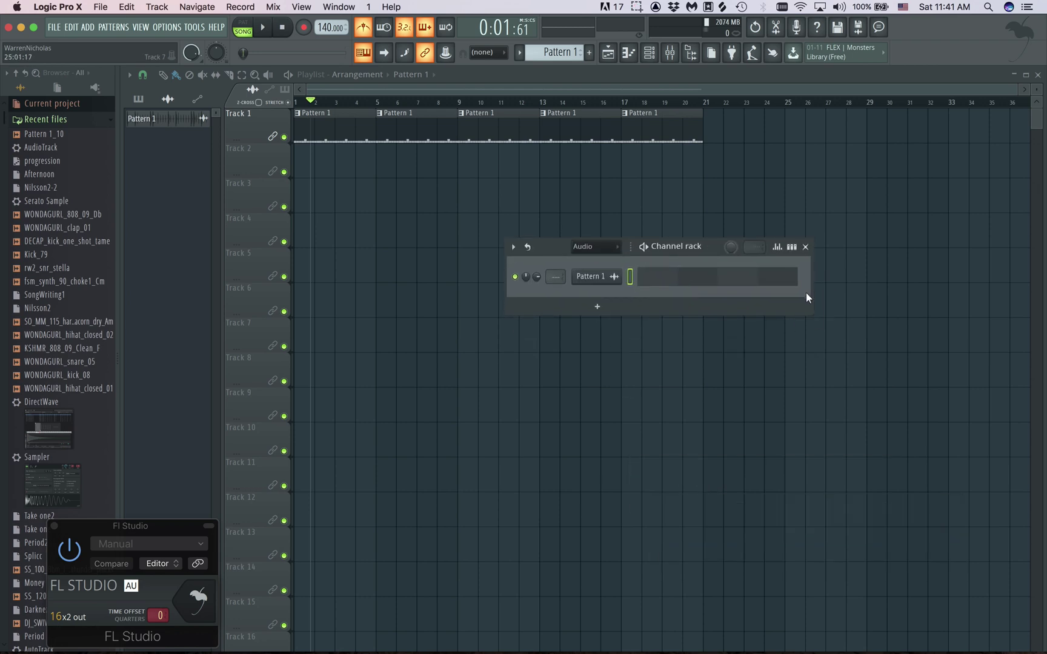
drag(112, 532, 498, 429)
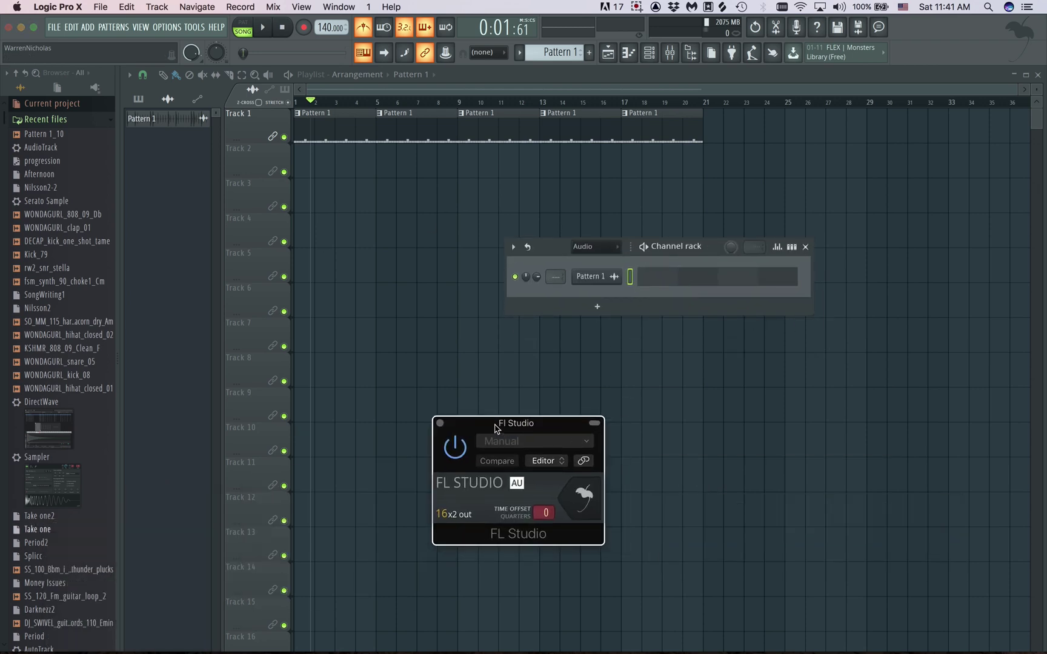
Step: Create Pattern 2 named 'melody' and place it at the start of Track 2
click(601, 54)
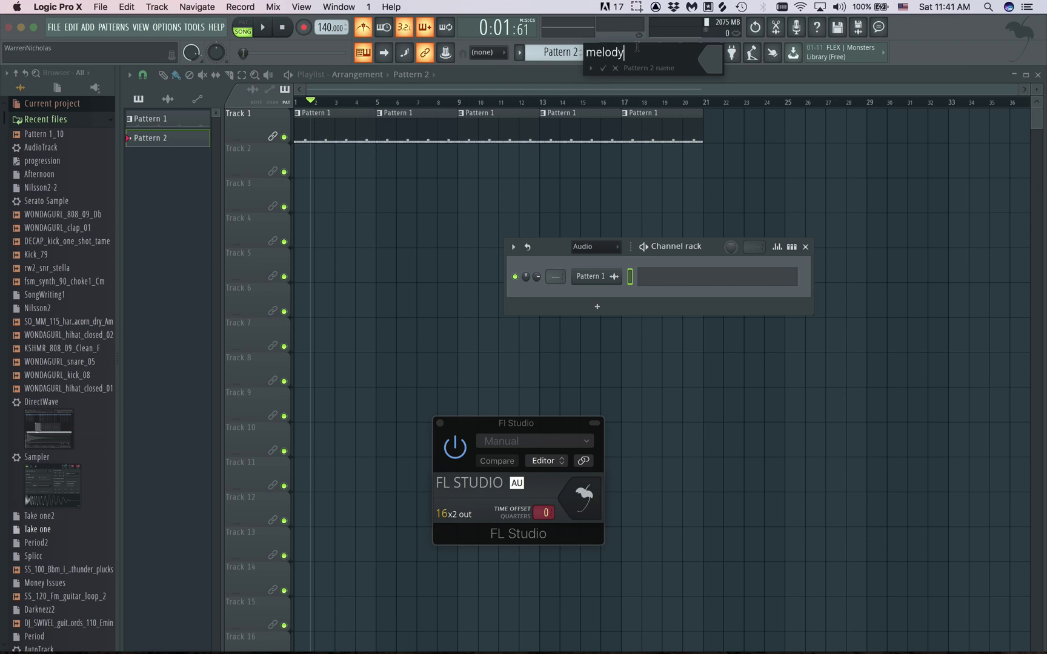
click(712, 62)
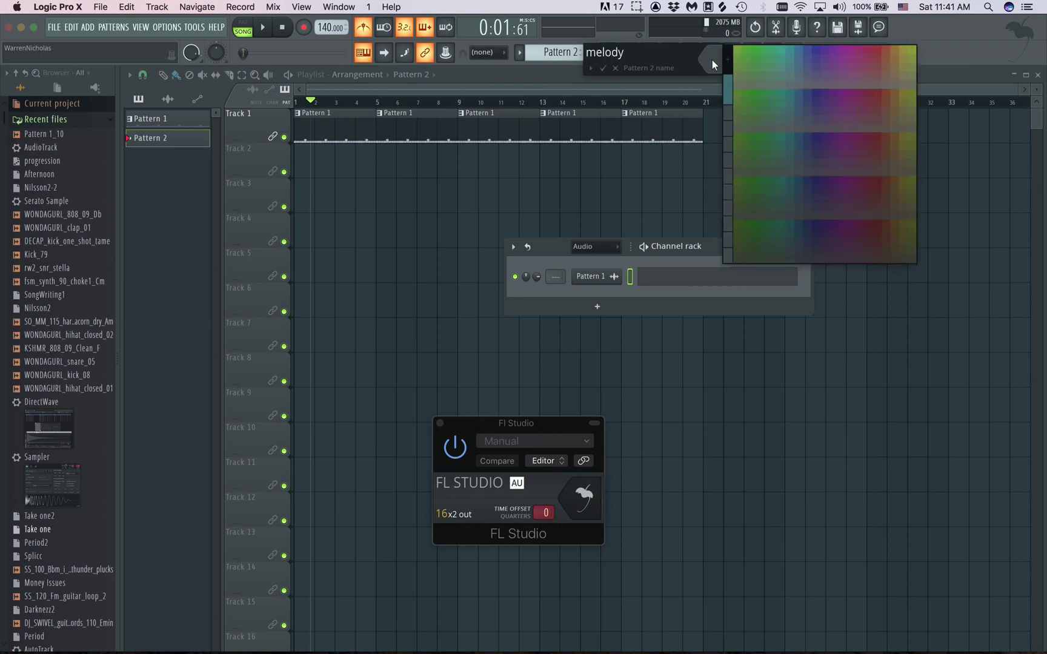
click(723, 71)
key(super+Tab)
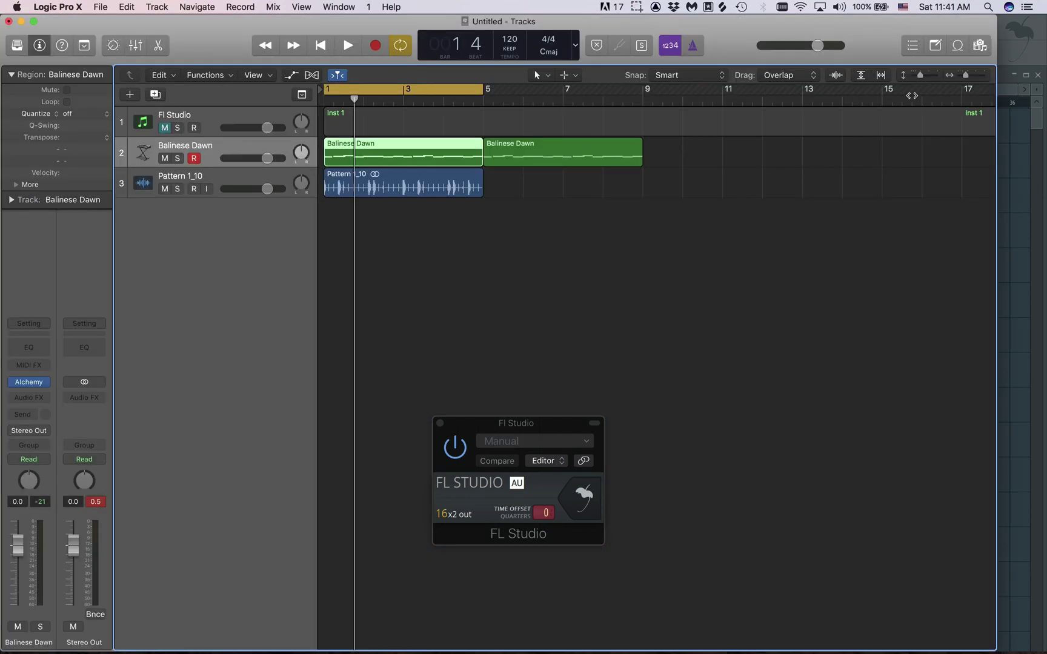
click(1031, 48)
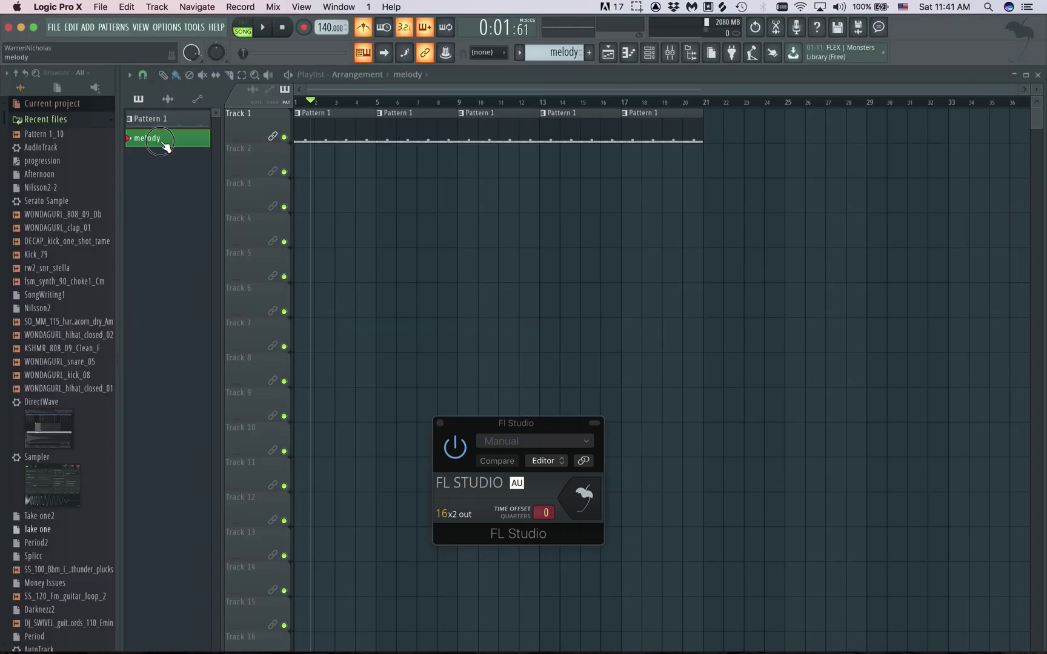
drag(203, 139, 369, 163)
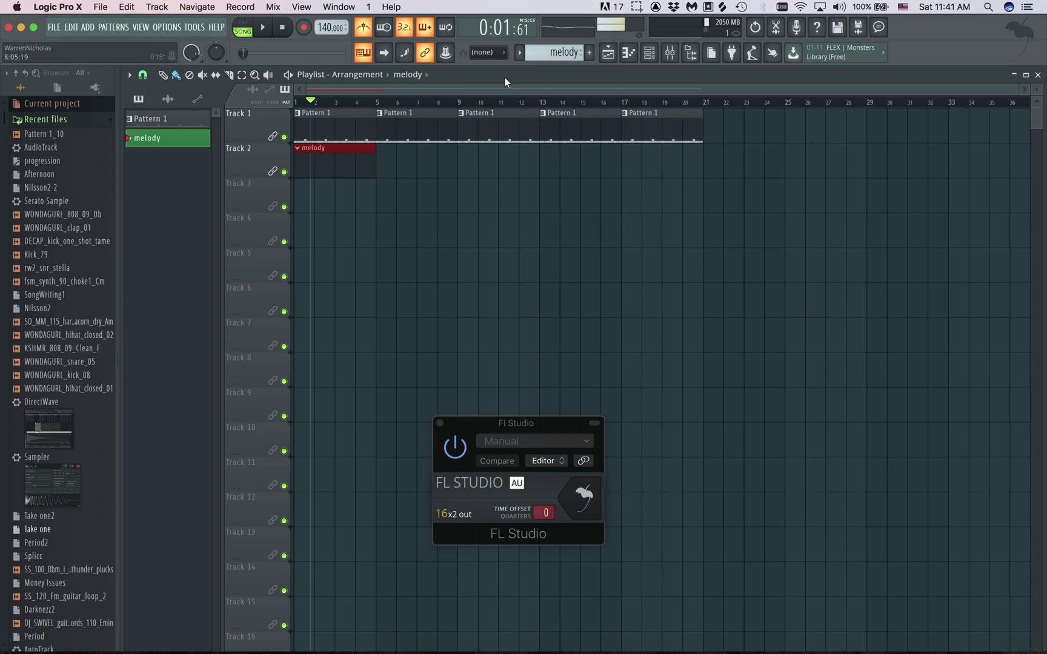
Step: Open the channel rack with its filter set to All and move it upper right
click(650, 55)
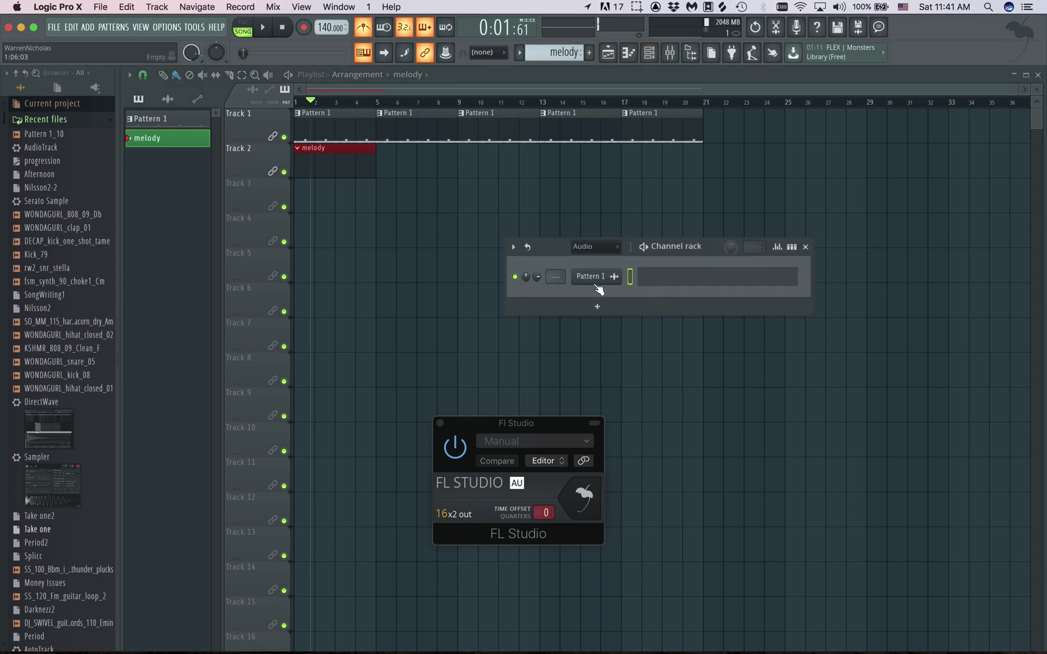
click(593, 247)
click(592, 260)
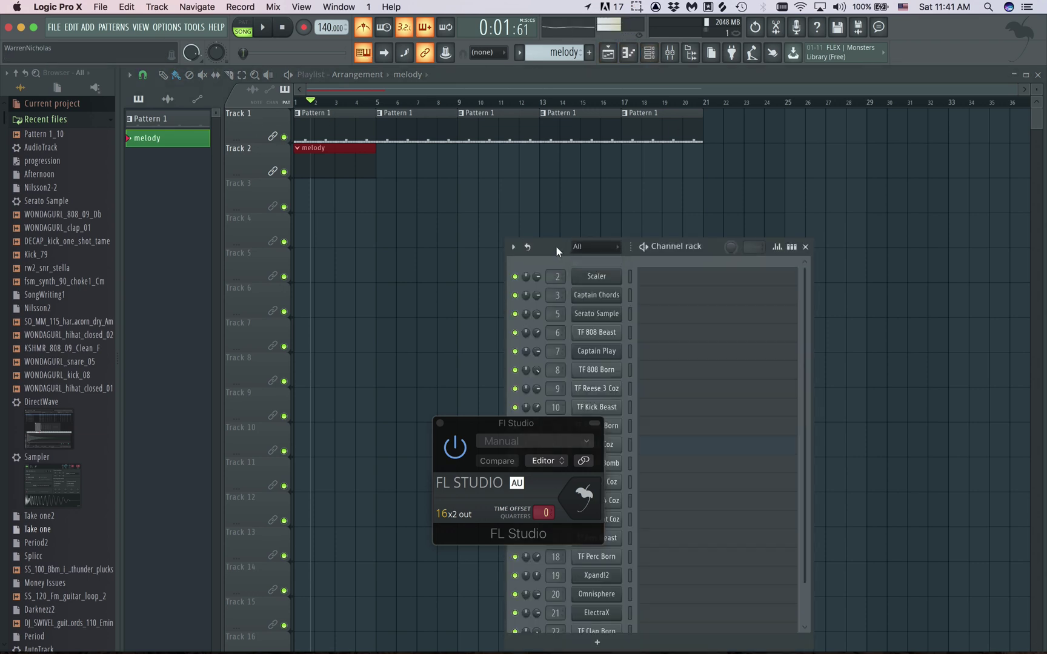
drag(556, 245, 672, 105)
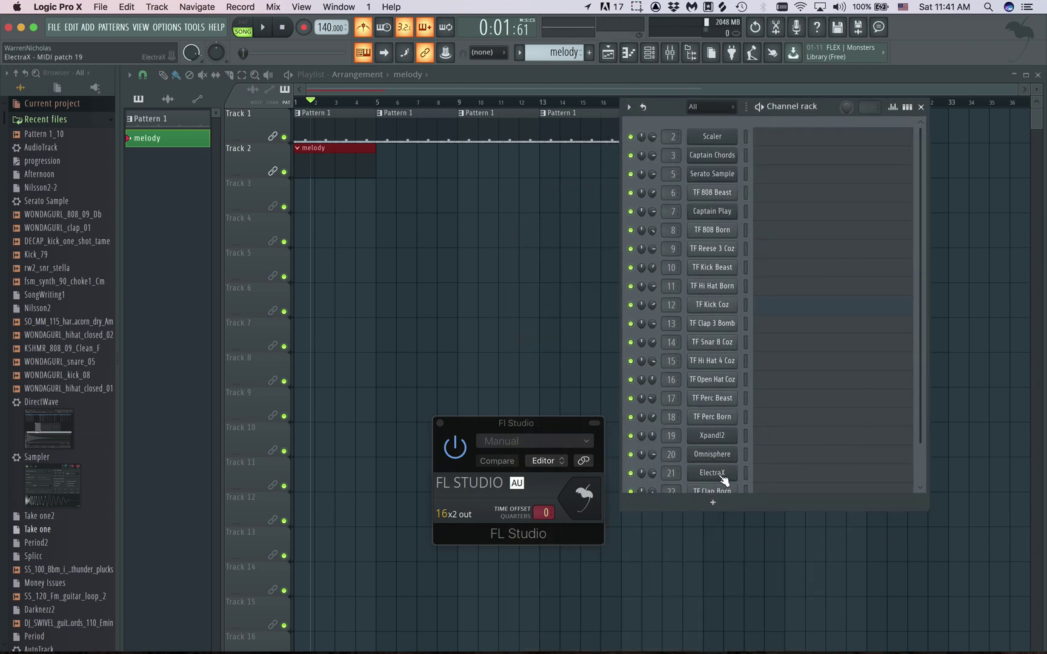
Step: Move the Channel rack lower right, try the Xpand!2 and TF Perc Beast channels, and stop playback
scroll(776, 381, down, 2)
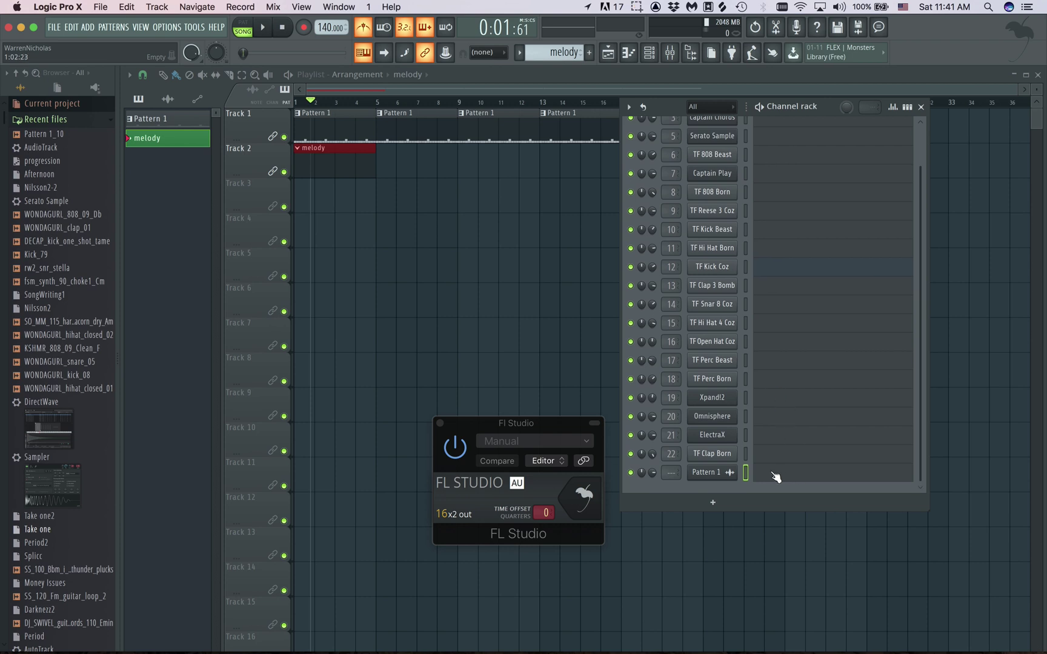
click(745, 397)
drag(667, 112, 687, 221)
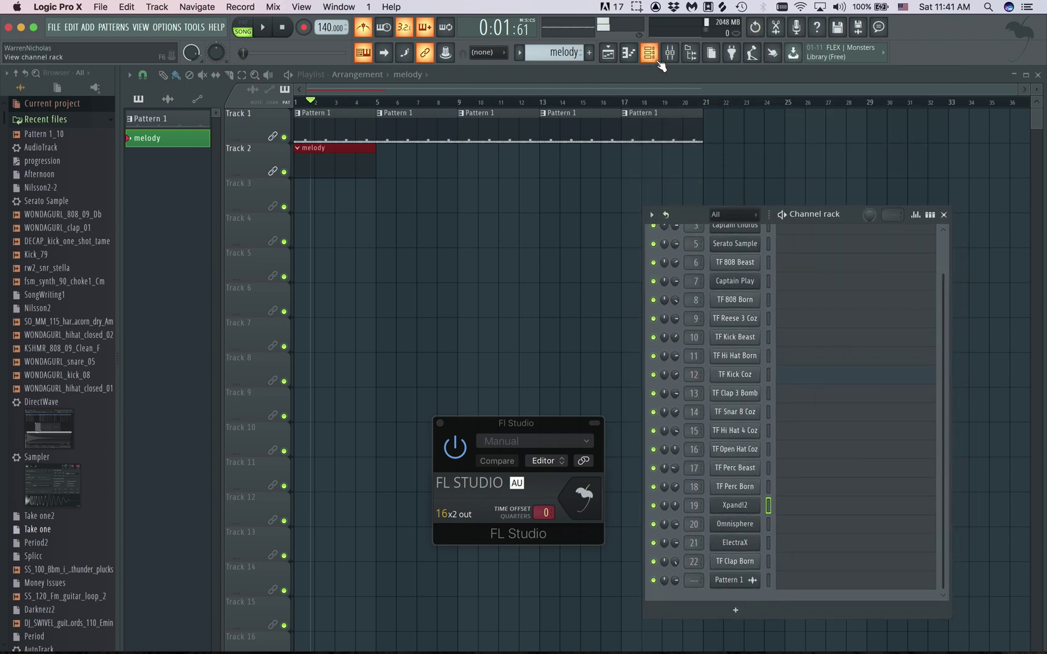
click(768, 468)
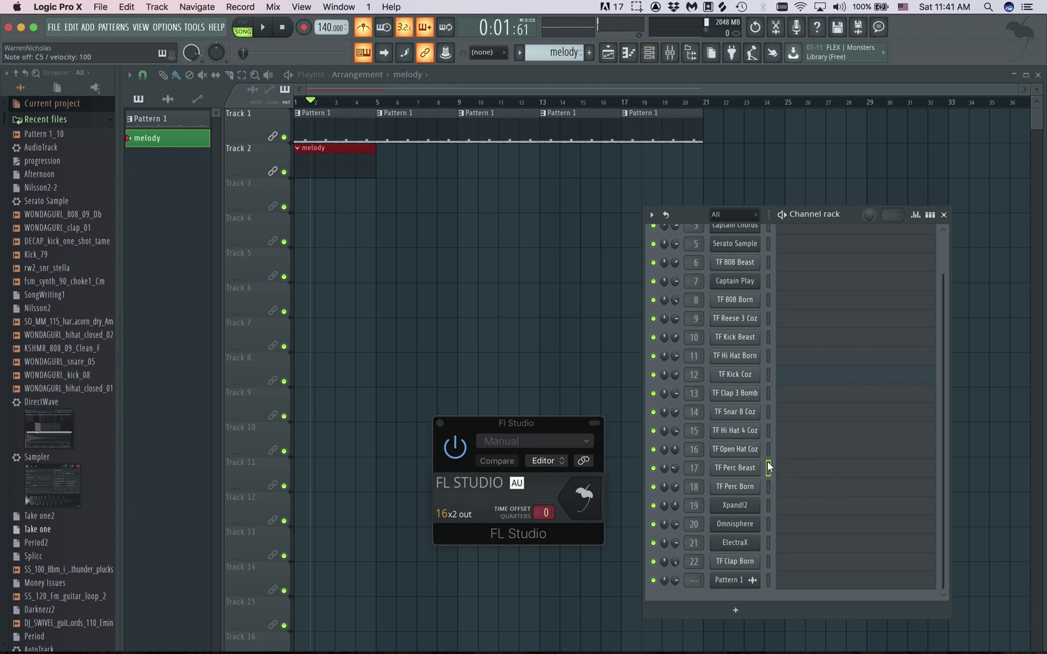
key(space)
Step: Switch between the Logic and FL Studio windows via the window overview and stop playback
key(ctrl+Up)
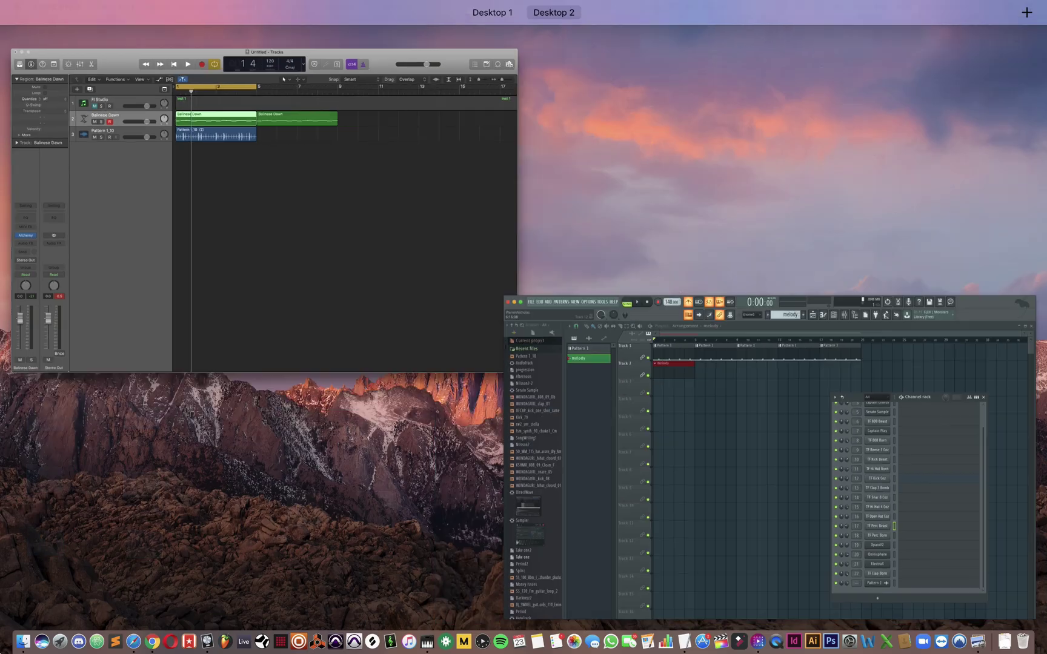
click(346, 201)
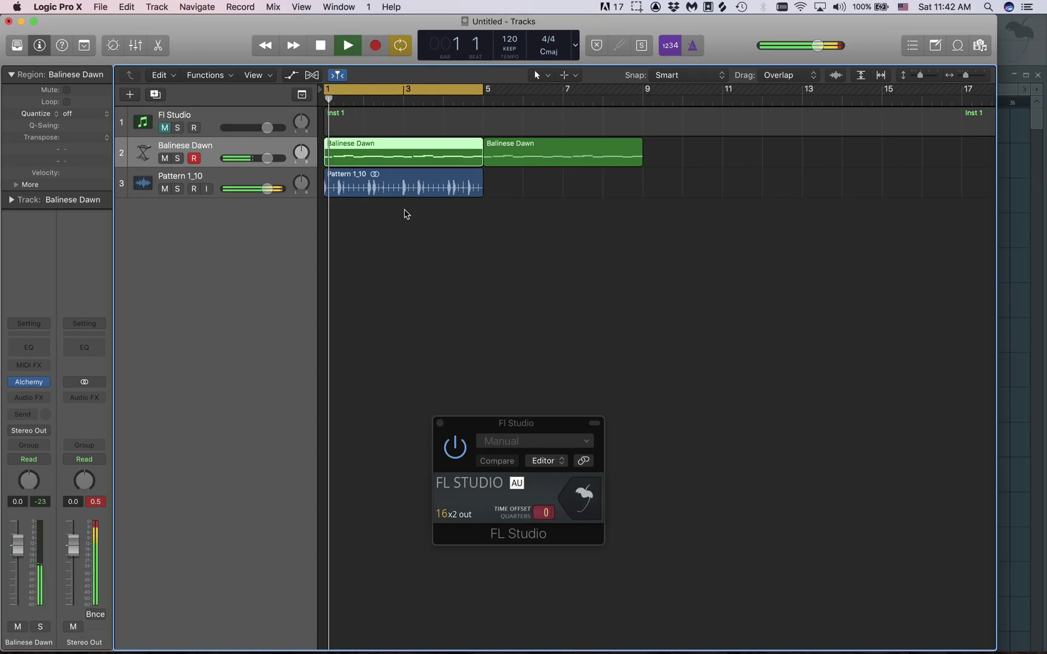
click(1008, 46)
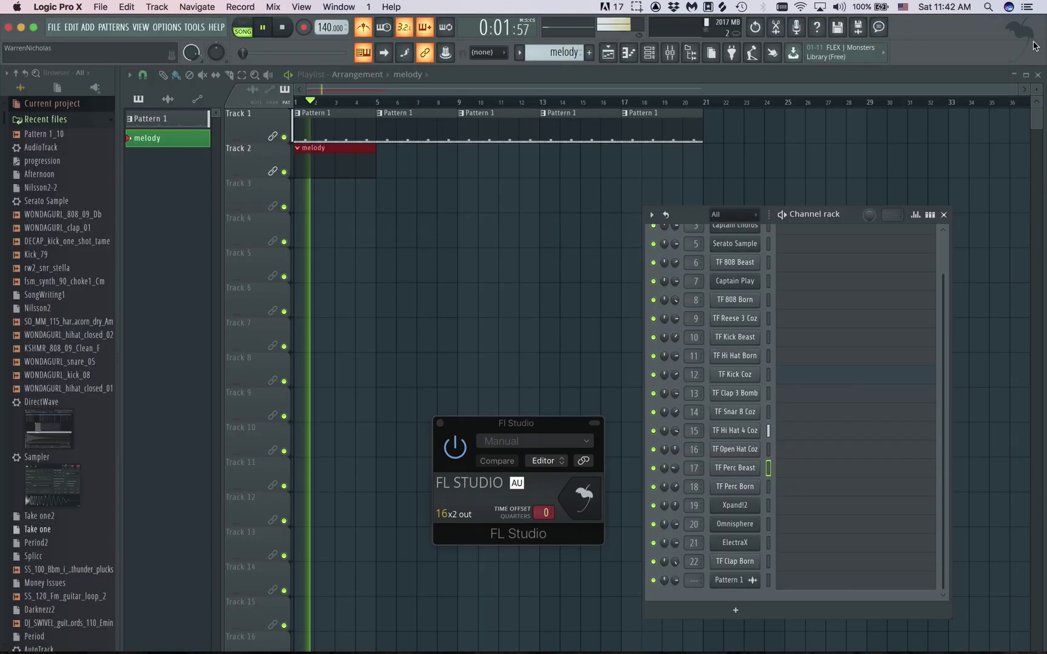
key(space)
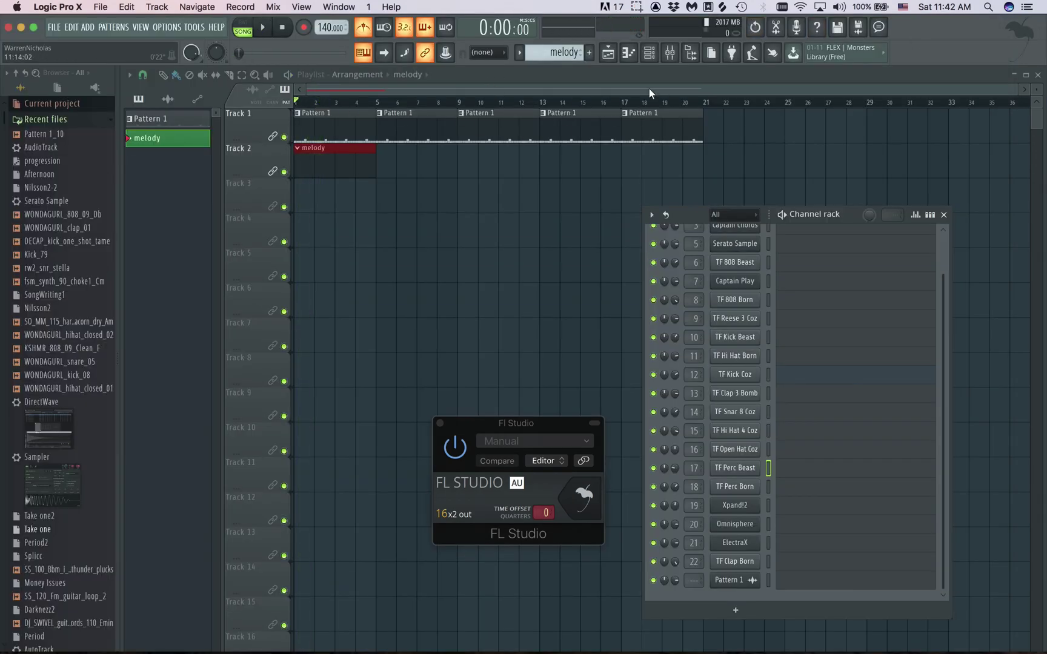
Step: Unmute track 1 (FL Studio) and mute track 3 (Pattern 1_10), then bring FL Studio forward
mouse_move(7, 627)
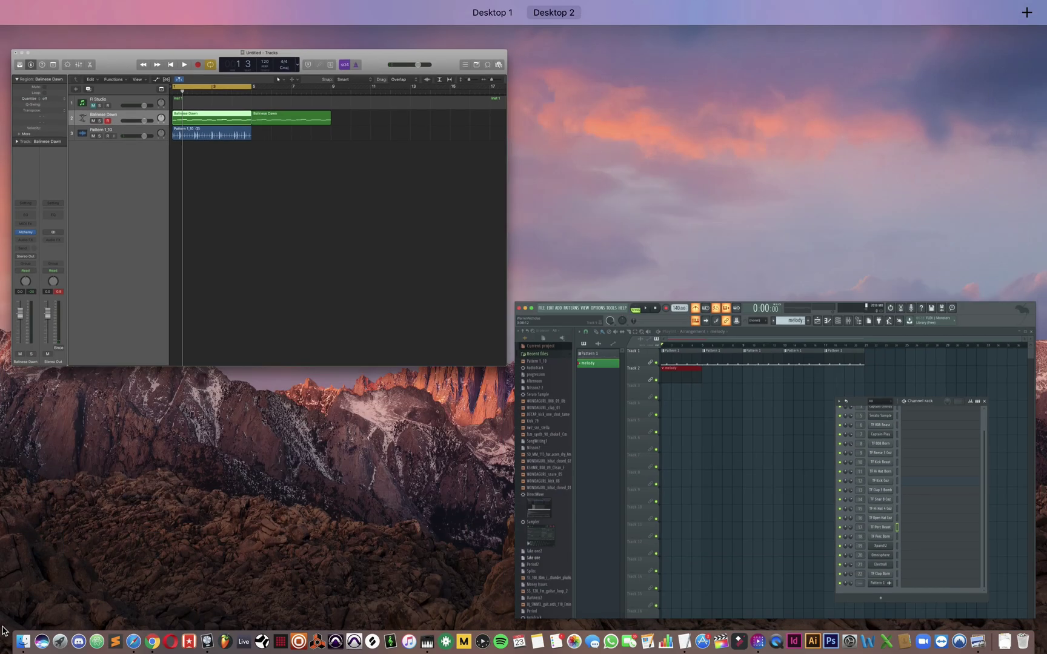
click(350, 176)
click(168, 126)
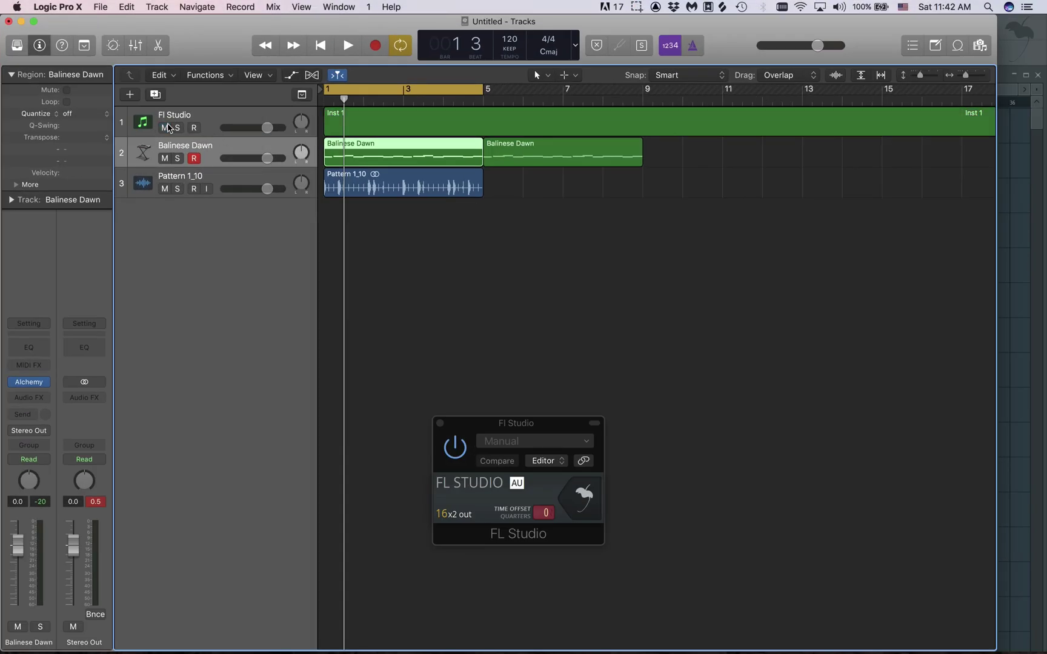
click(164, 189)
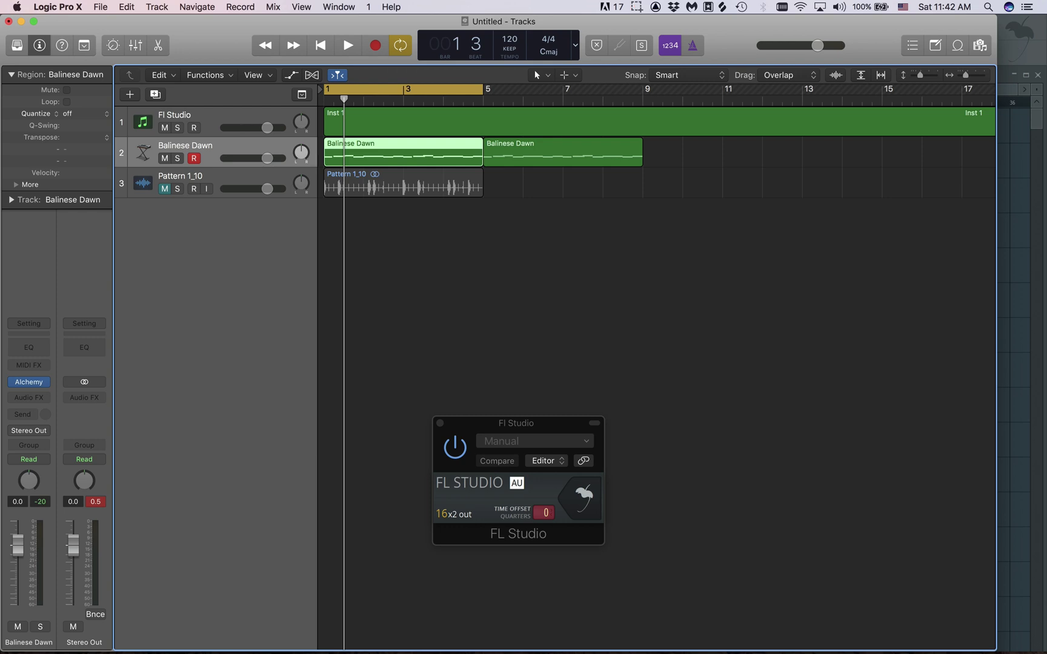
click(1015, 44)
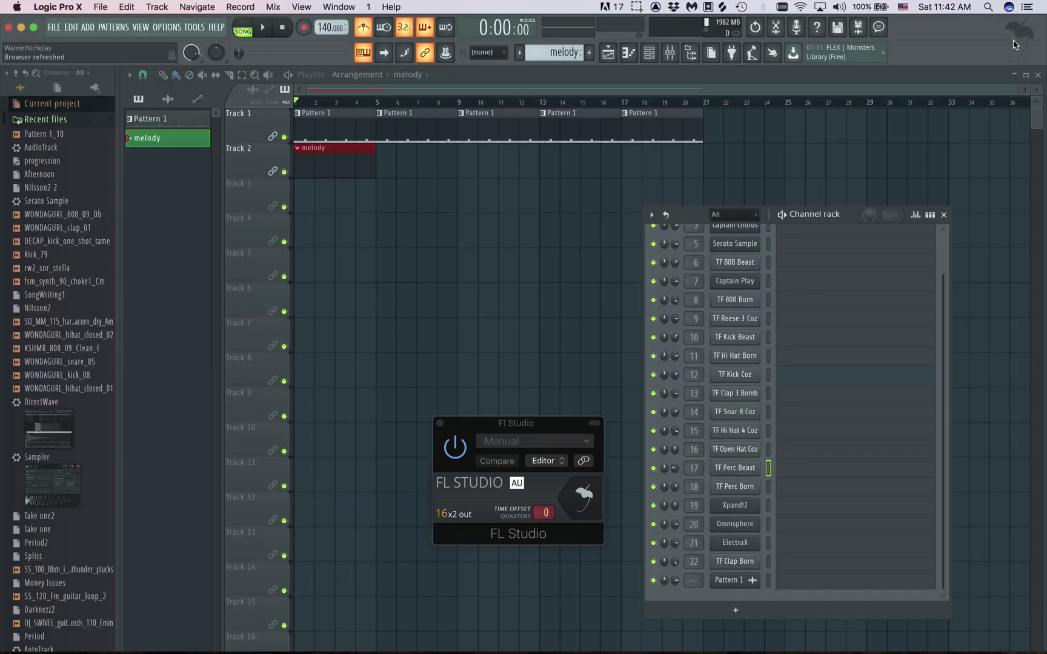
Step: Select the Xpand!2 channel and play it briefly to test its sound
click(767, 505)
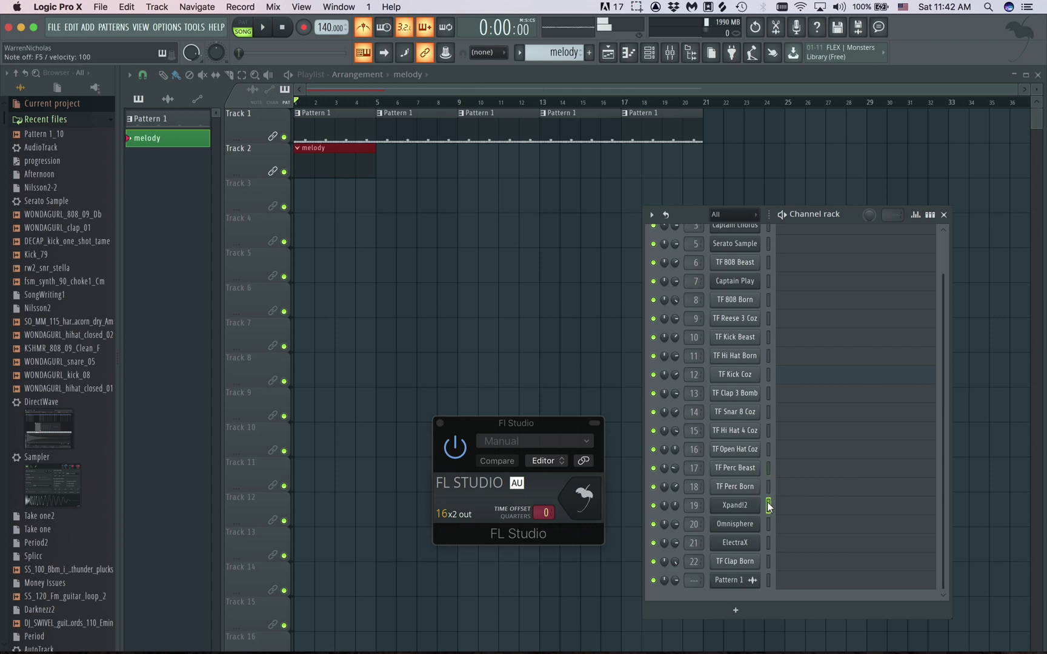
key(space)
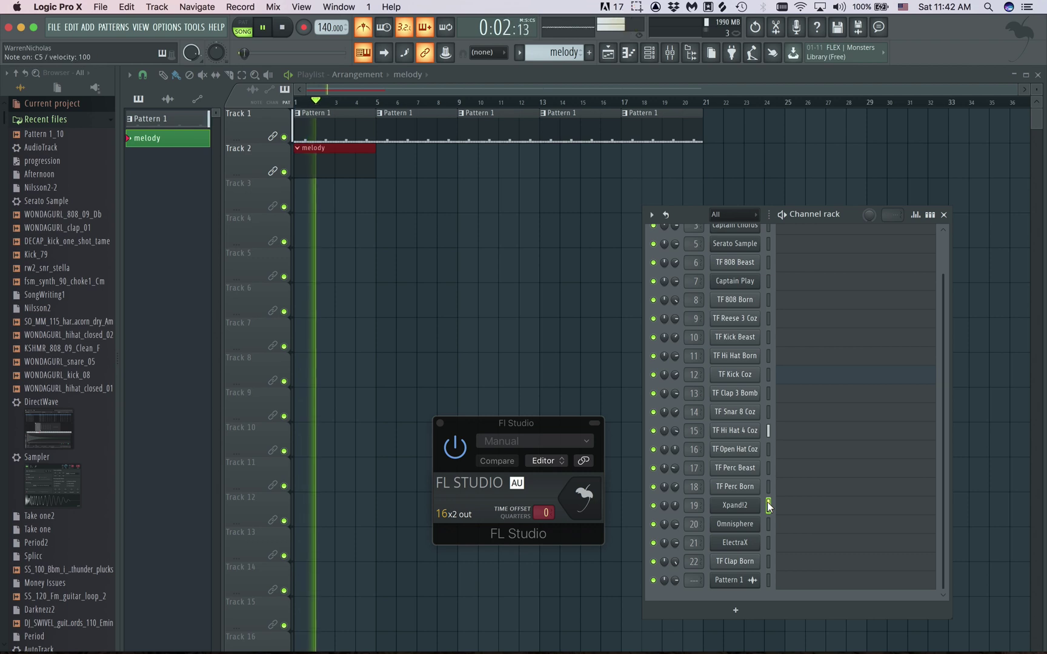
key(space)
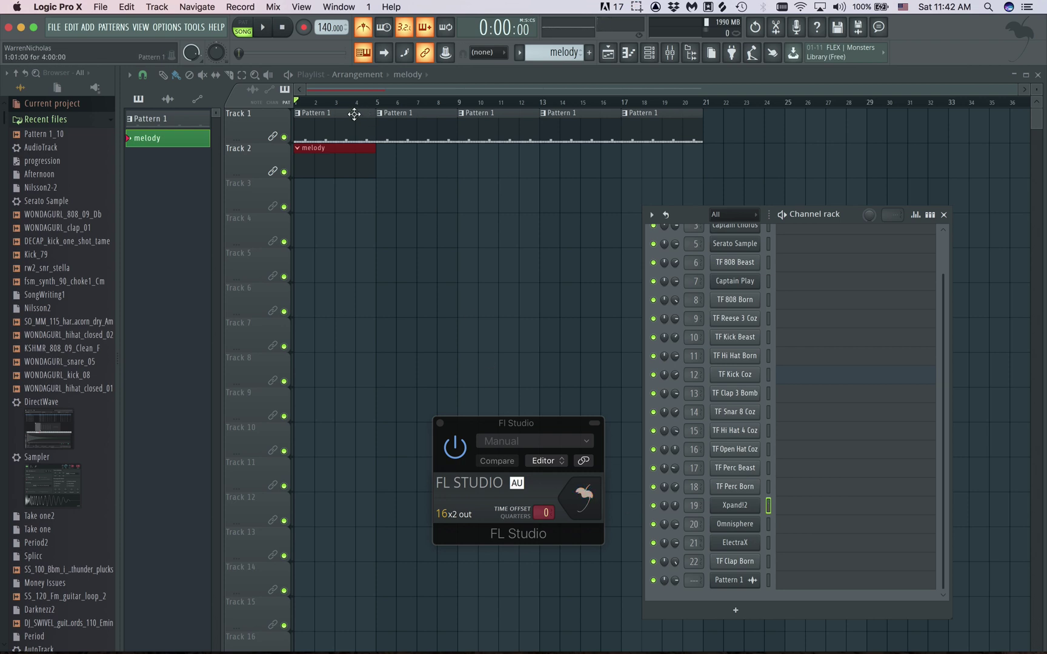
Step: Move the Channel rack to the top right and open the Xpand!2 piano roll
drag(689, 214, 771, 98)
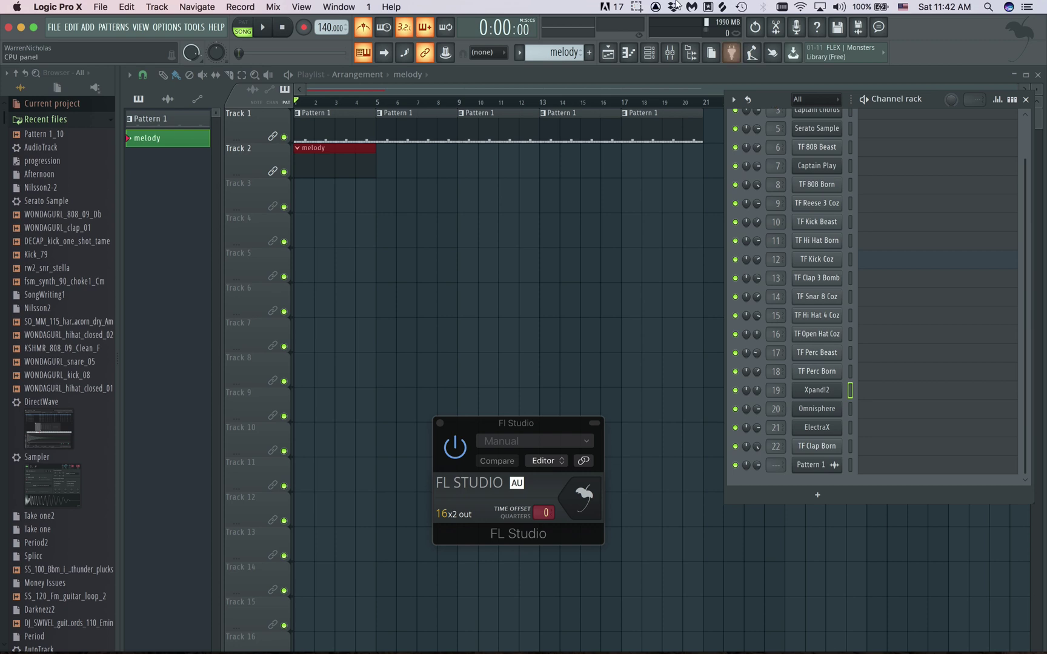
click(340, 151)
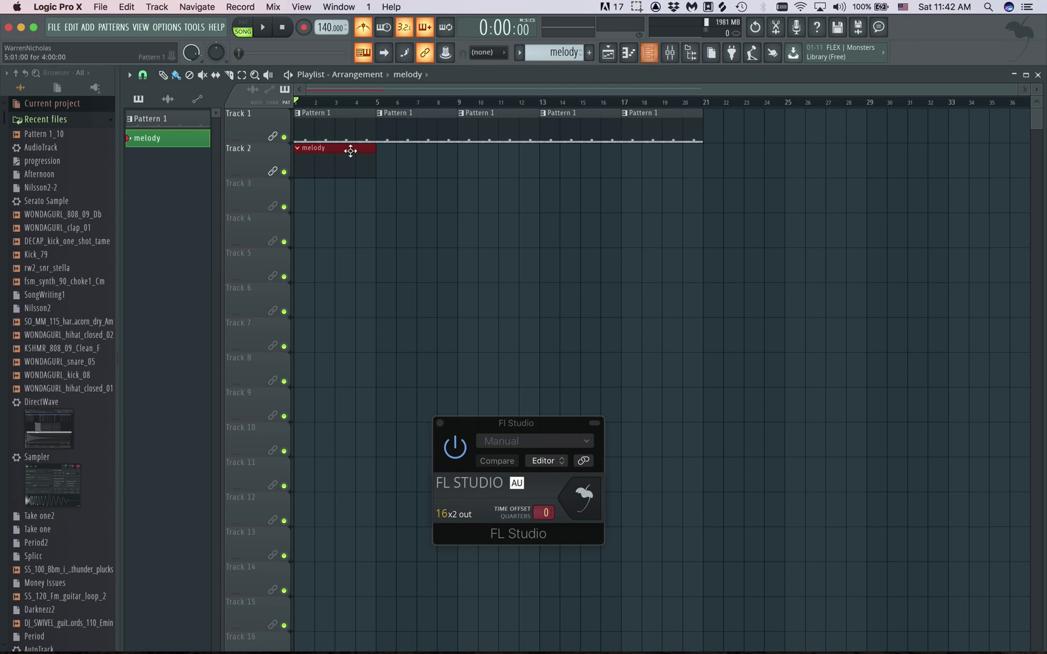
click(649, 53)
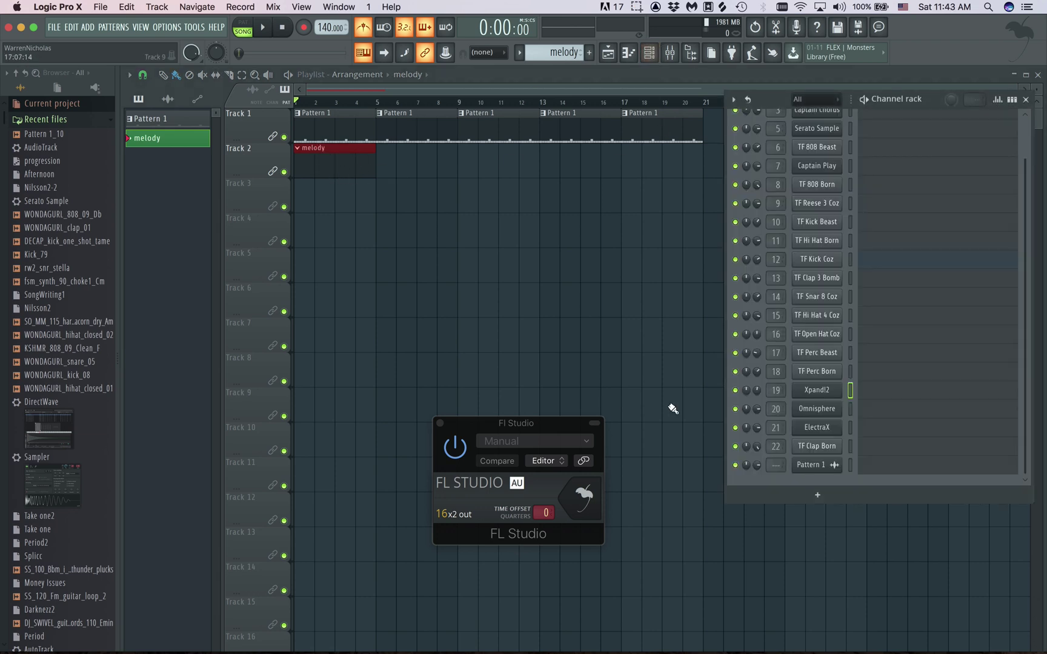
click(880, 402)
Step: Place a C#5 note at the start of bar 1 and add an F5 note later in the bar
click(215, 334)
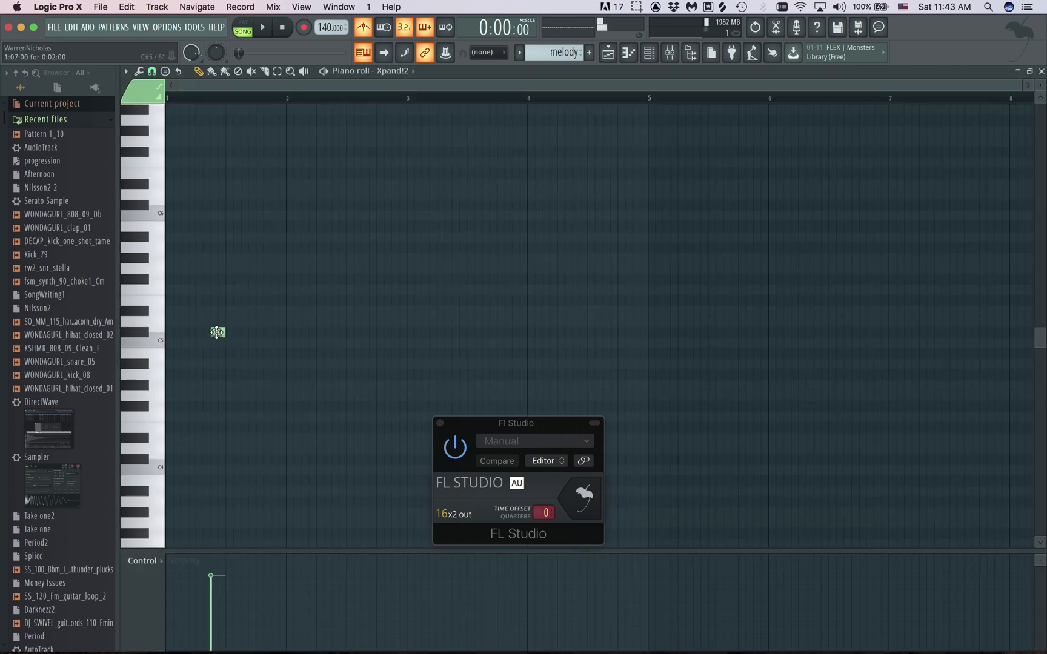
mouse_move(217, 332)
mouse_down()
mouse_move(186, 335)
mouse_move(234, 332)
mouse_move(207, 332)
mouse_move(209, 343)
mouse_move(227, 343)
mouse_up()
key(space)
key(space)
key(space)
key(space)
mouse_move(237, 289)
mouse_down()
mouse_move(207, 293)
mouse_move(218, 293)
mouse_up()
key(space)
key(space)
key(space)
key(space)
key(space)
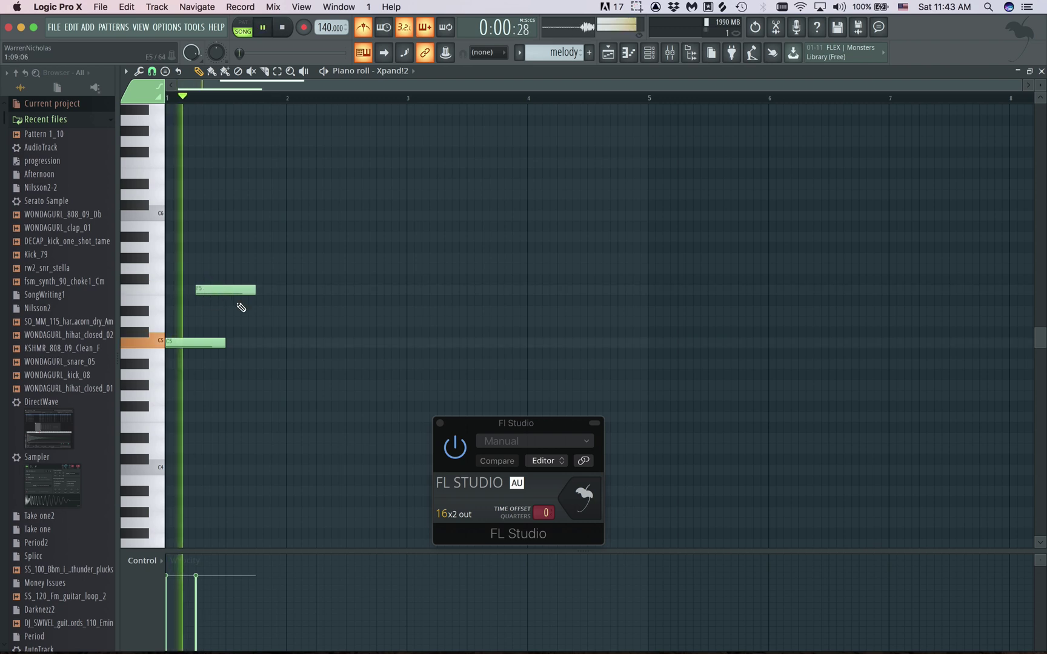
key(space)
Step: Add a C#5 note and then a G5 note after the first two, auditioning the melody
click(291, 323)
drag(291, 324, 283, 335)
key(space)
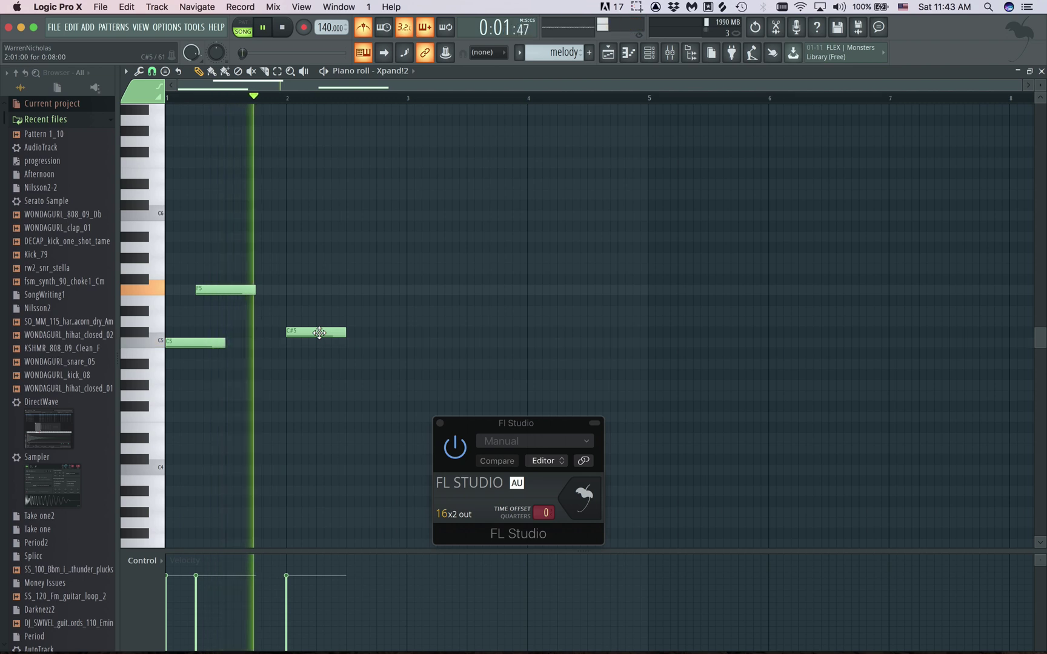
key(space)
drag(345, 316, 348, 271)
key(space)
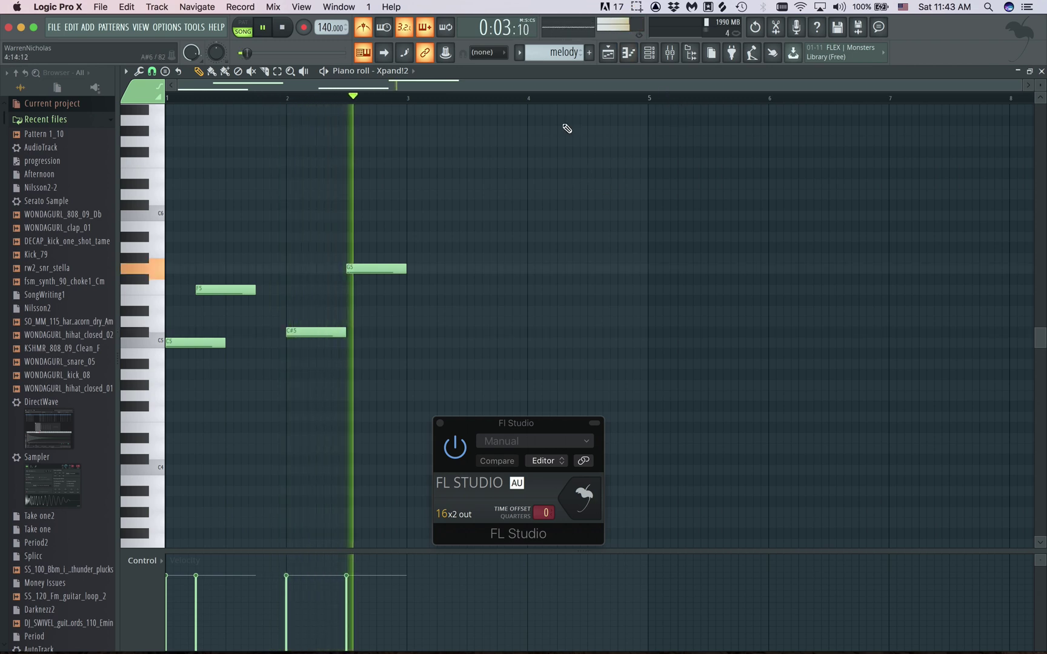
key(space)
Step: Shift G5 earlier, shorten C#5, replay the melody, and restore the FL Studio window size
drag(385, 269, 354, 269)
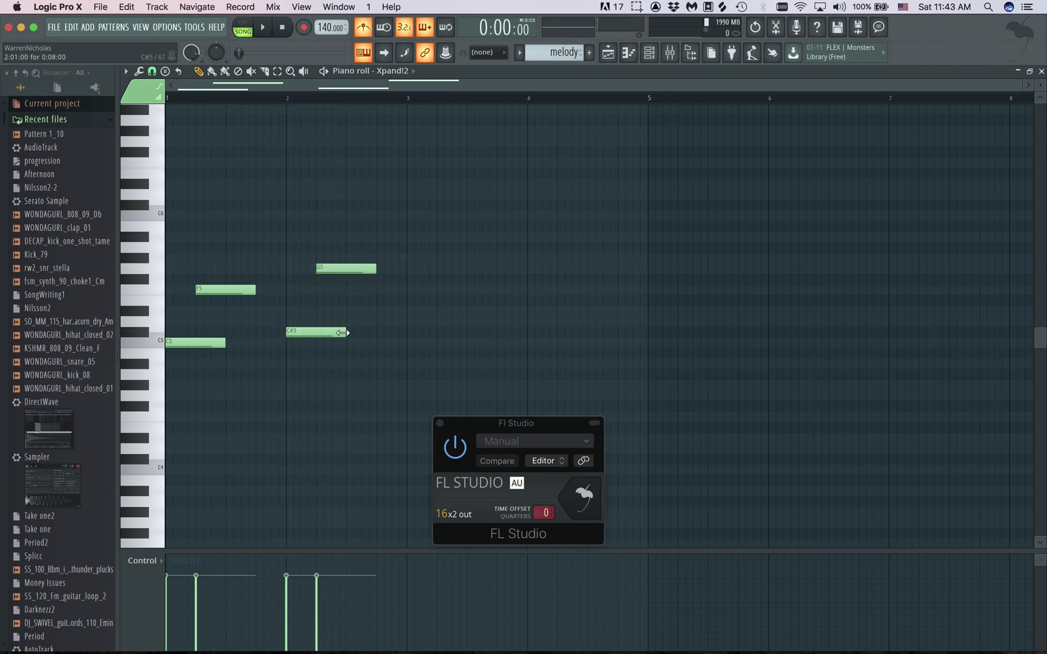
drag(343, 332, 315, 331)
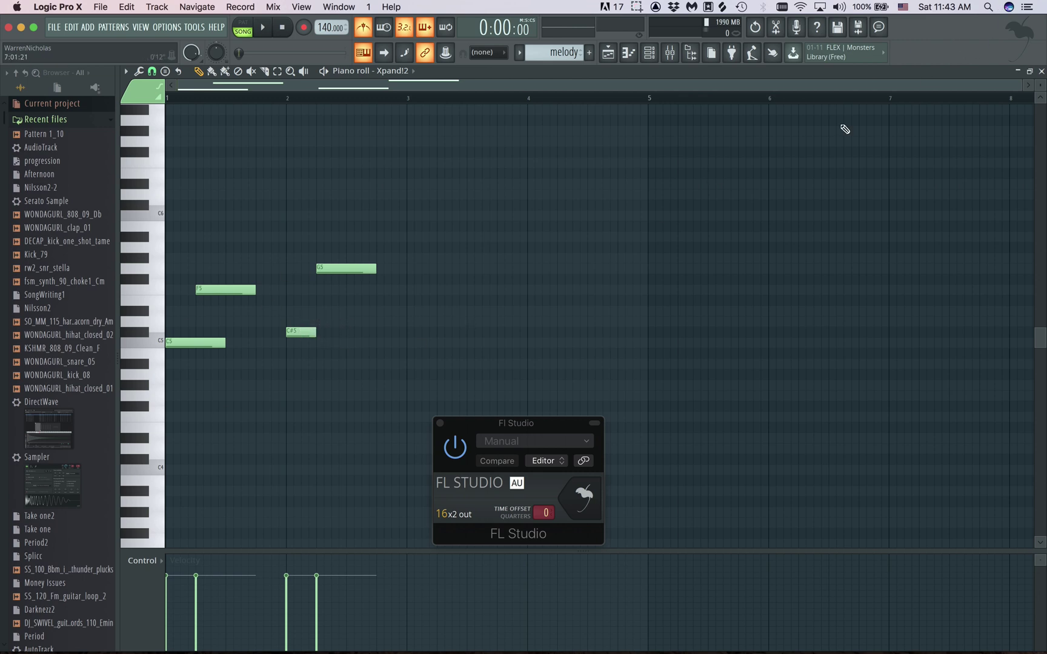
key(space)
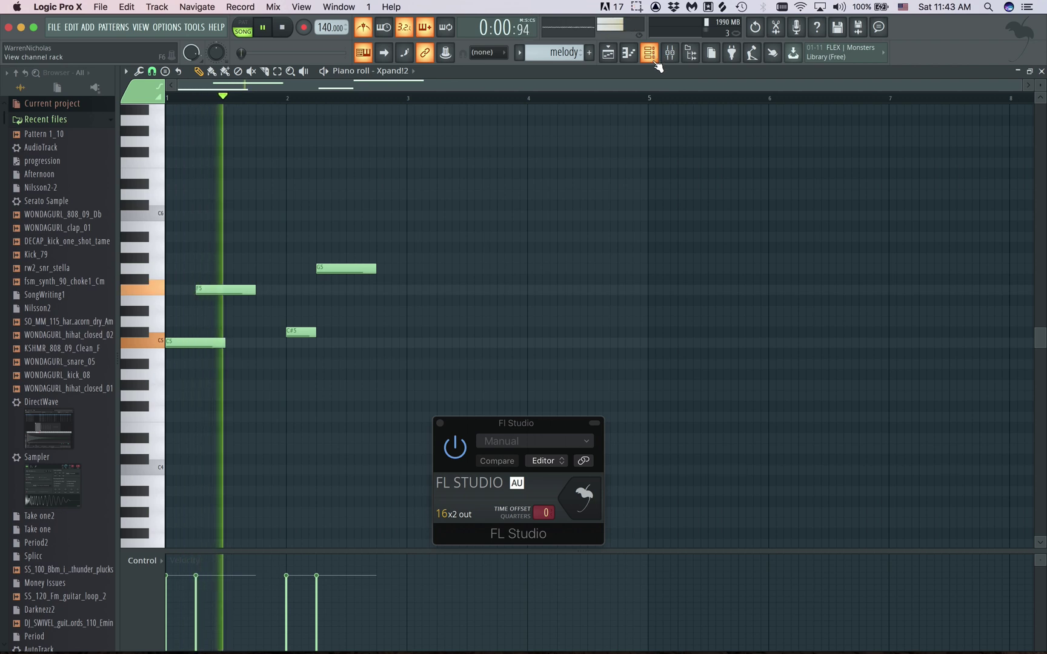
key(space)
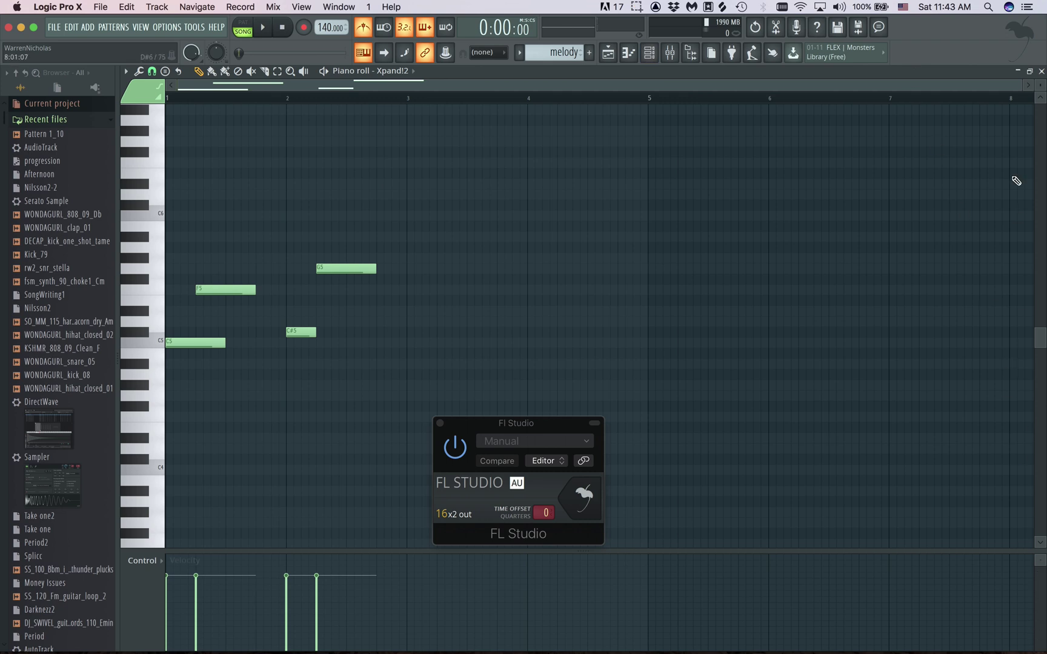
double_click(959, 37)
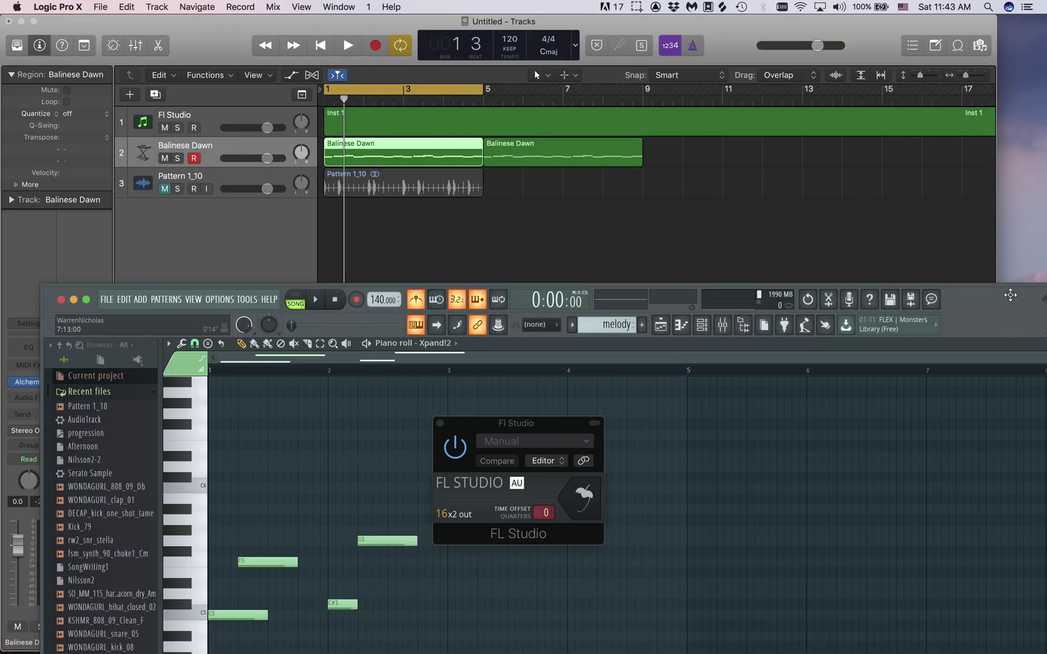
Step: Move the FL Studio window up and switch between it and Logic's tracks
drag(1009, 295, 987, 23)
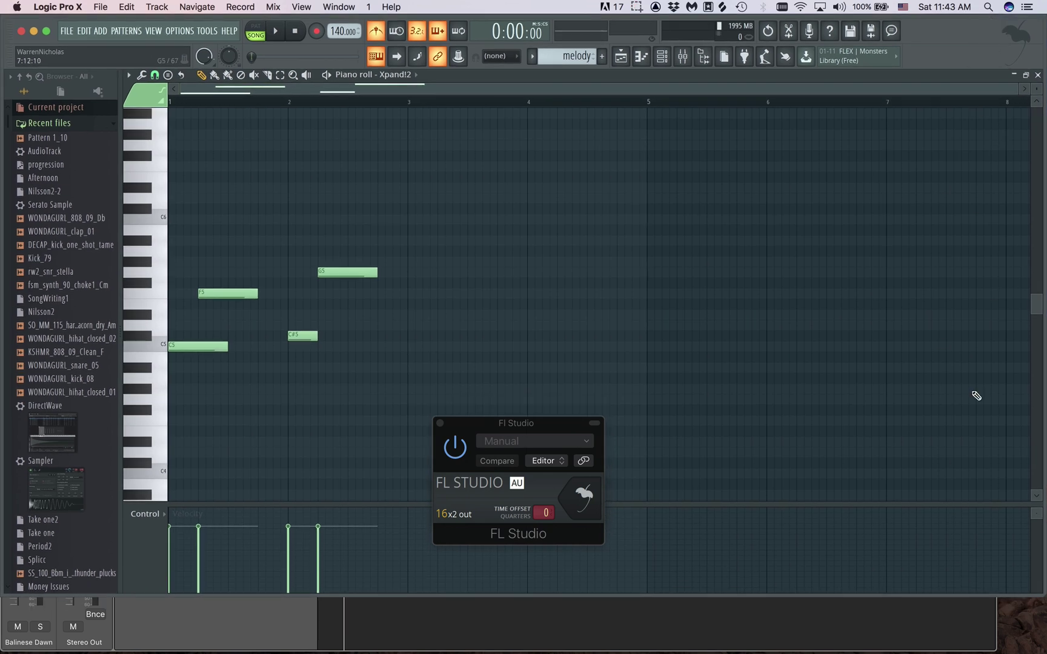
click(968, 610)
click(1022, 46)
click(883, 618)
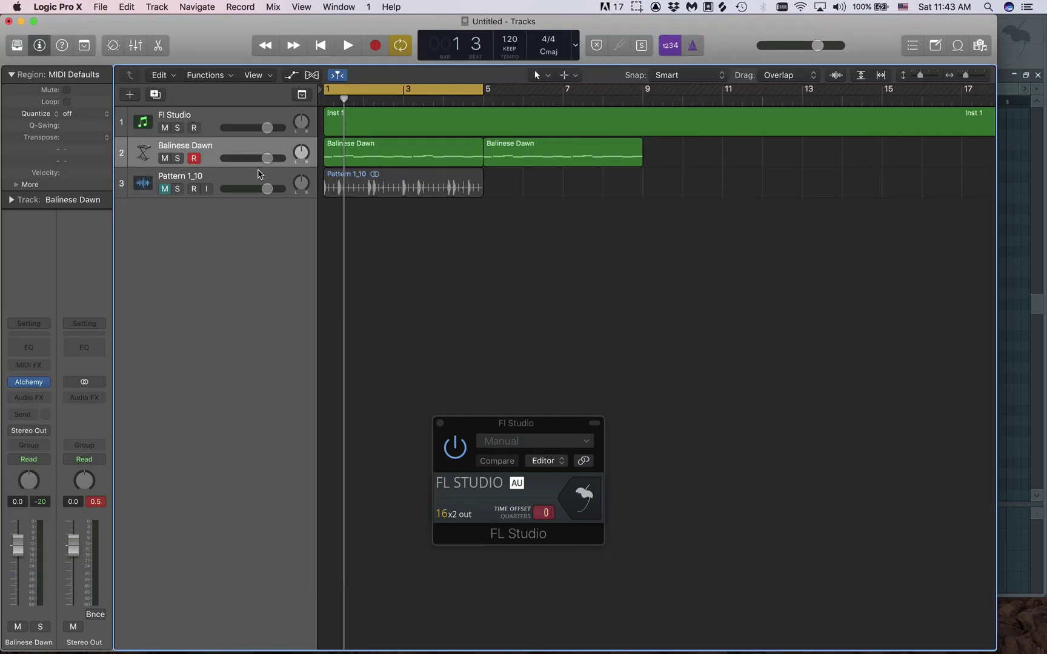
Step: Solo Balinese Dawn, add a same-settings Inst 3 track, and bring the piano roll back
click(179, 159)
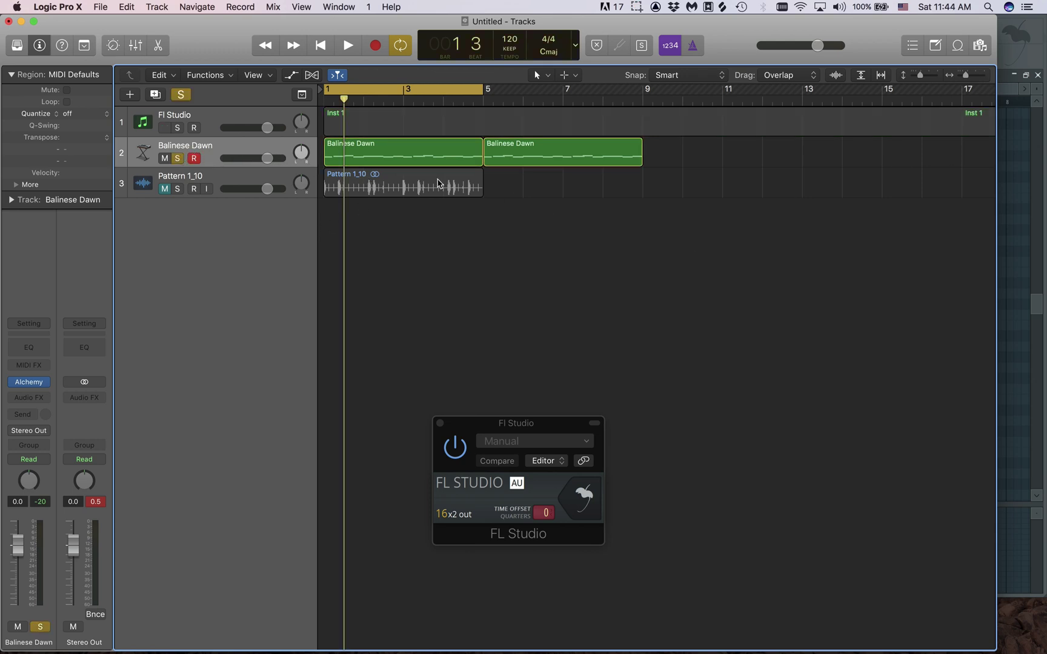
click(155, 94)
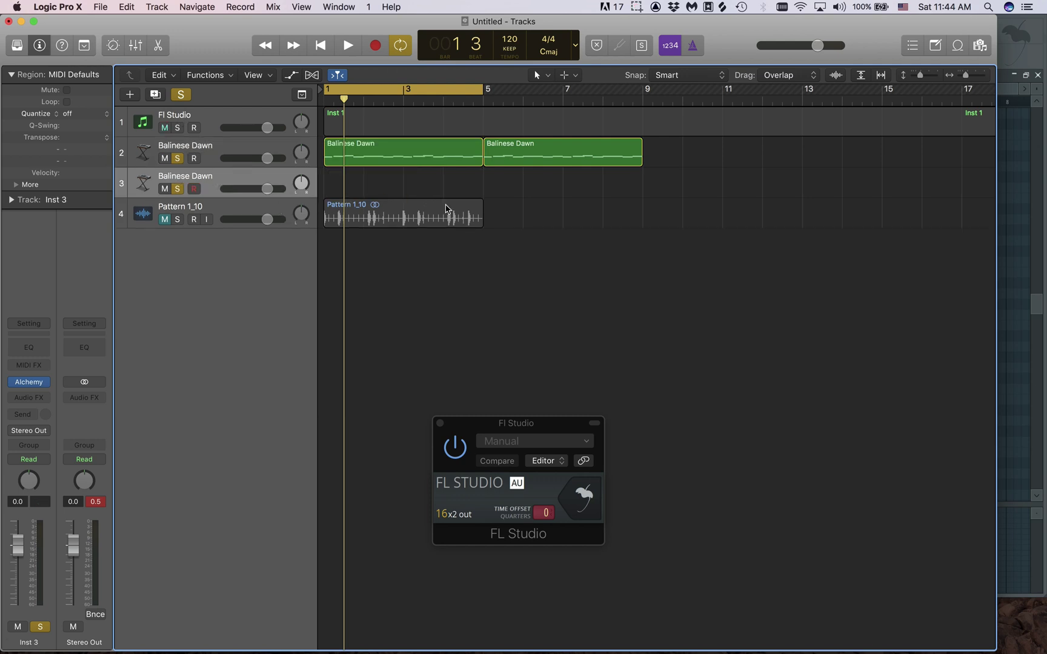
click(1022, 101)
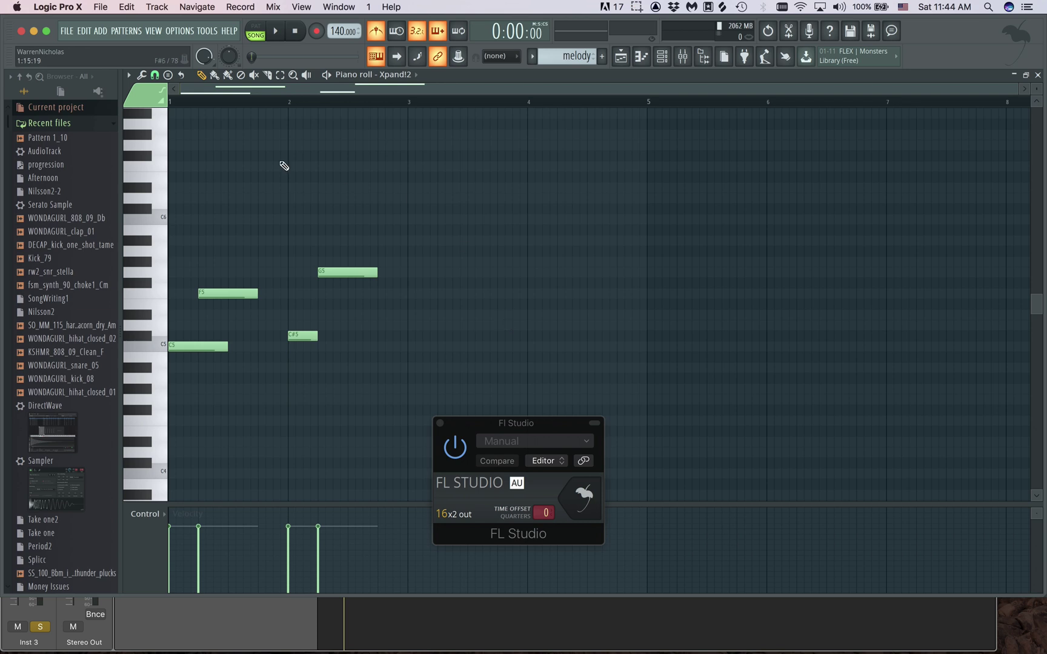
Step: Export the Xpand!2 piano-roll melody from the options menu as 'midi' into the Desktop folder
click(128, 74)
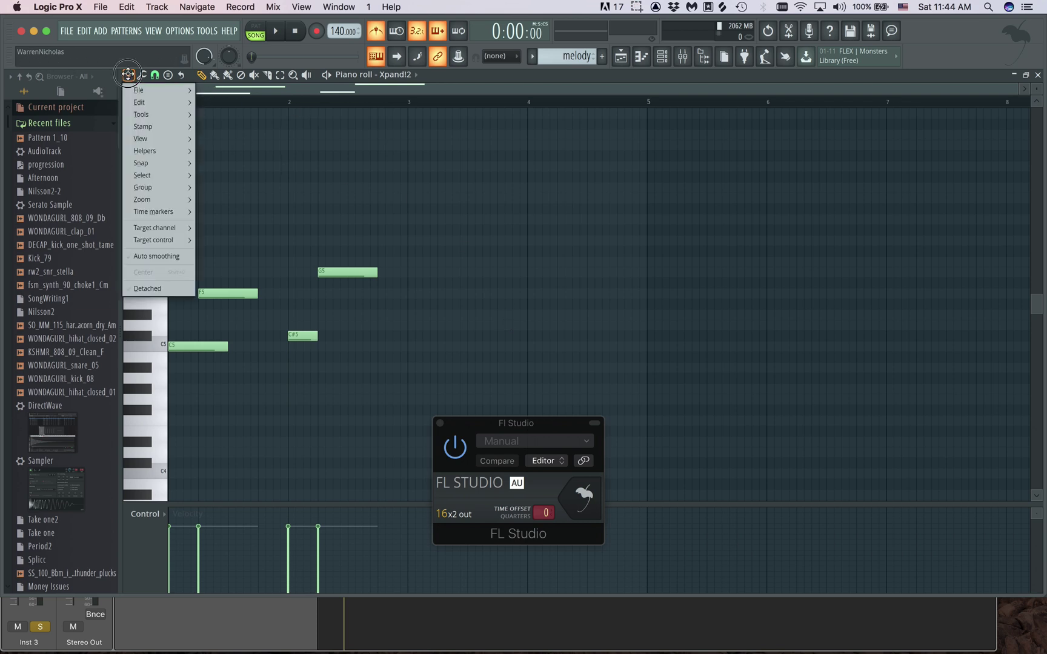
mouse_move(164, 87)
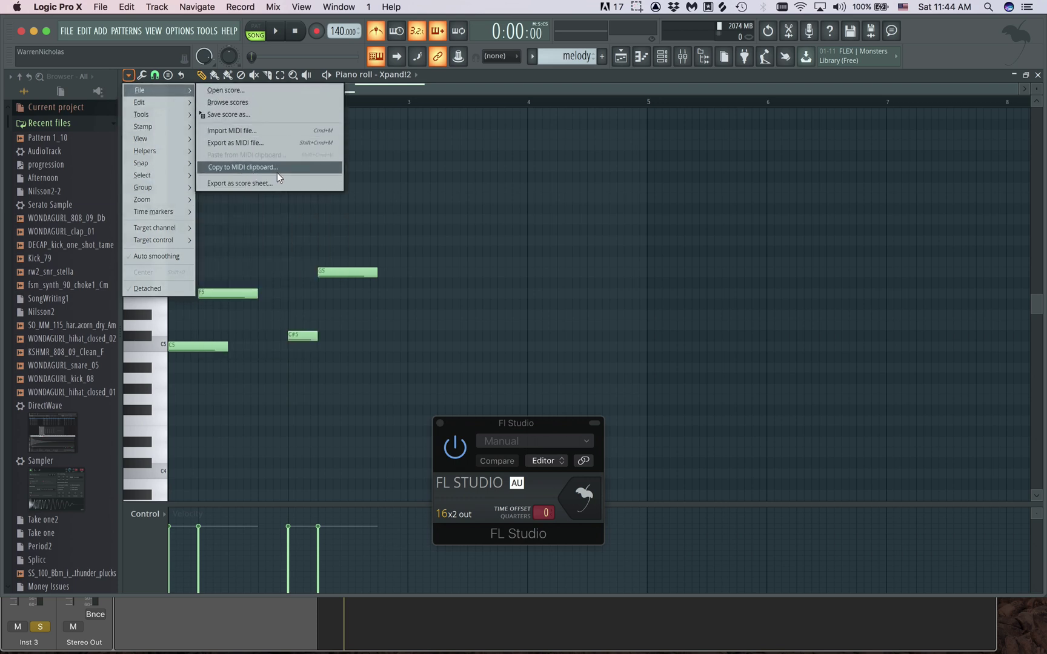
click(269, 142)
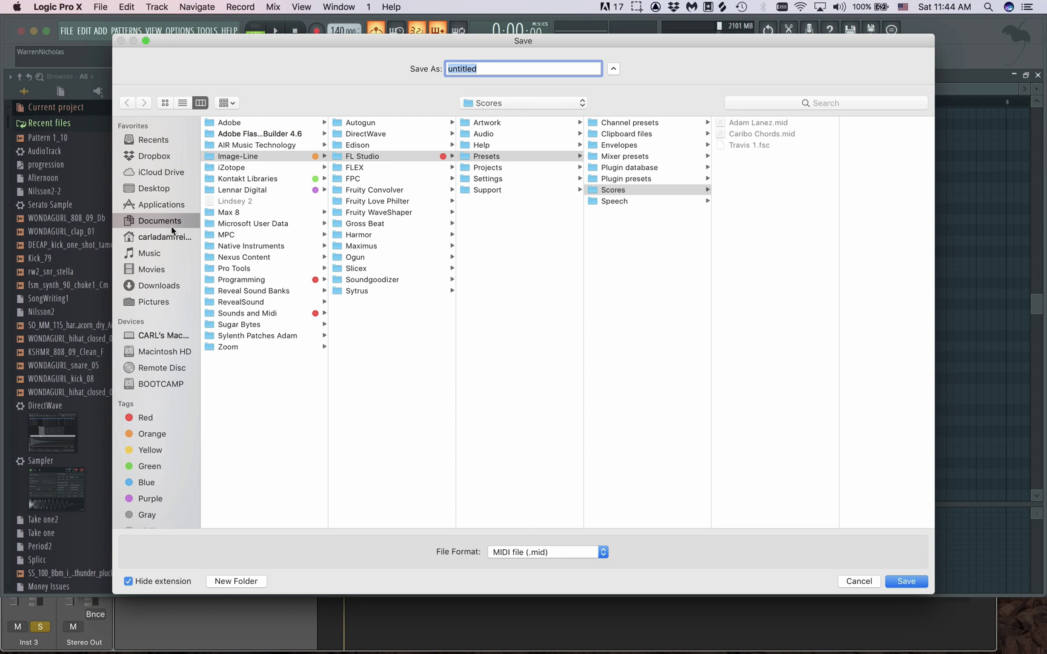
click(169, 188)
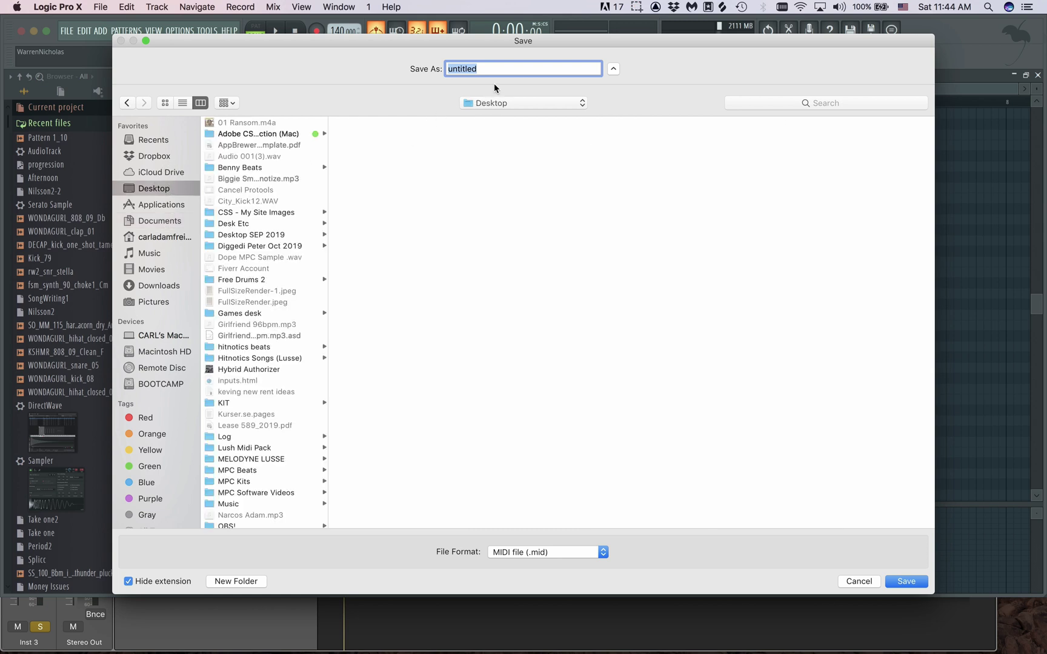
text(midi)
key(Return)
Step: Drag midi.mid from the Desktop into Logic's Tracks area, keeping the project tempo
key(F11)
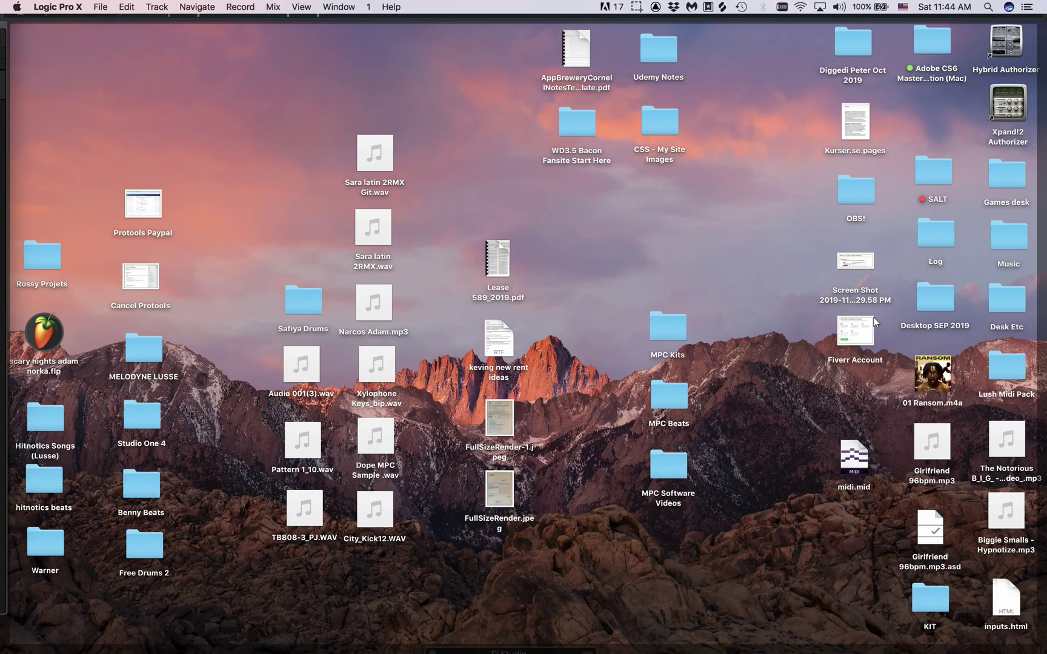
drag(854, 457, 666, 624)
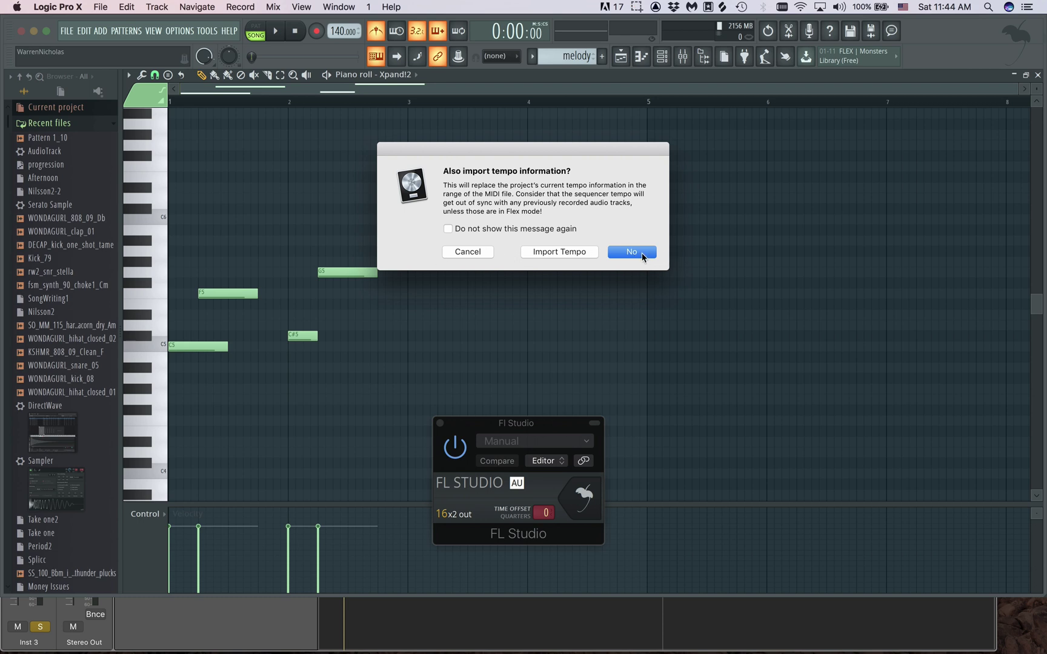
click(632, 252)
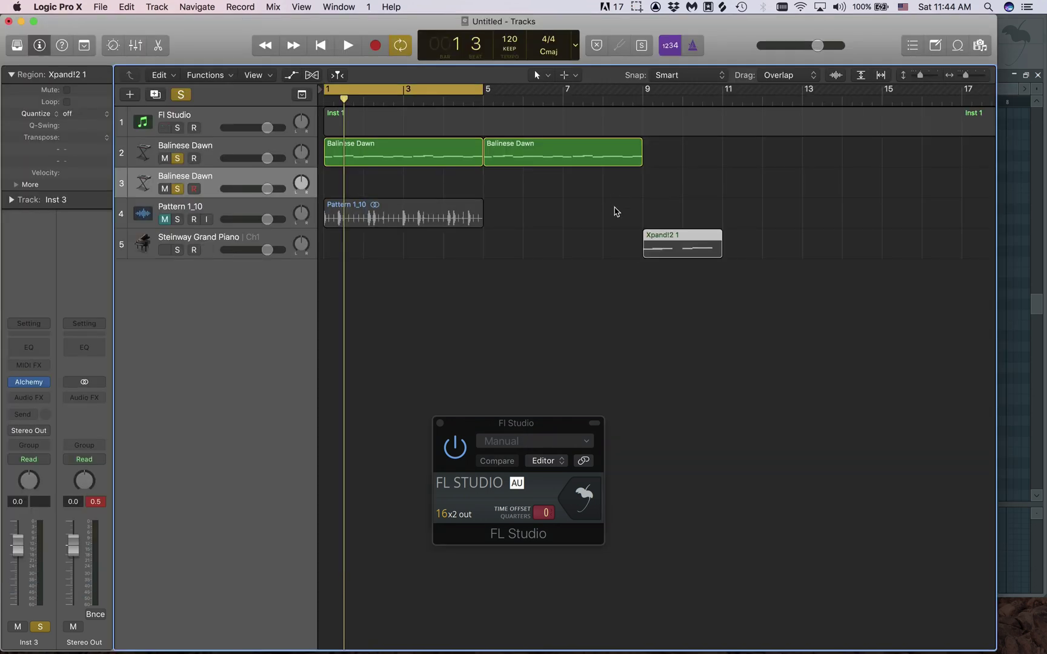
Step: Move the Xpand!2 1 region to bar 1 on track 3, unsolo the original track, and play
click(554, 244)
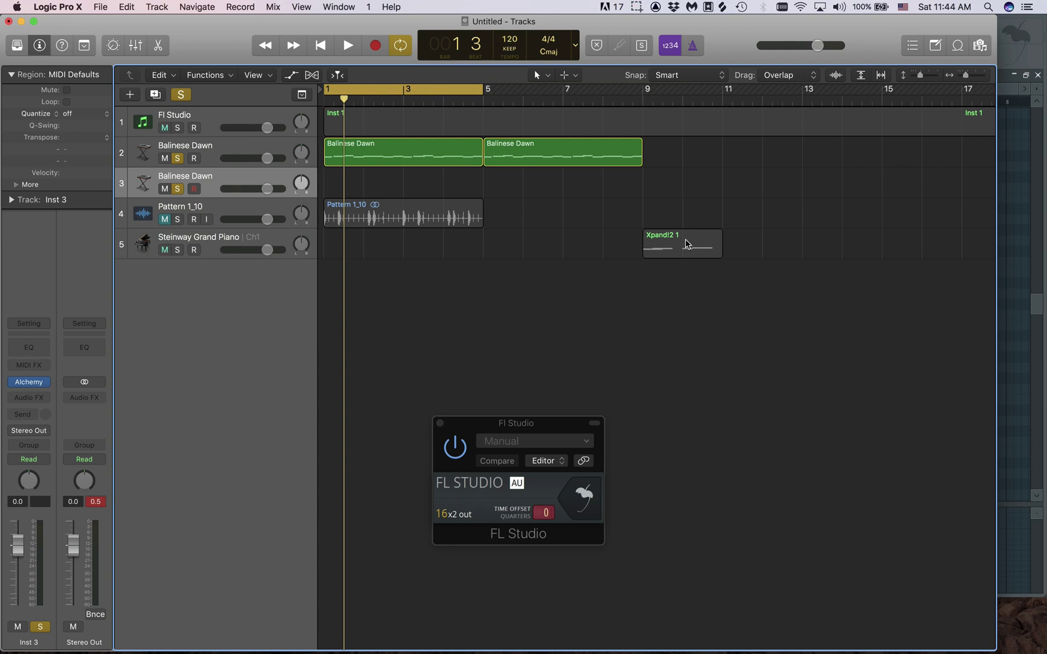
drag(686, 244, 366, 182)
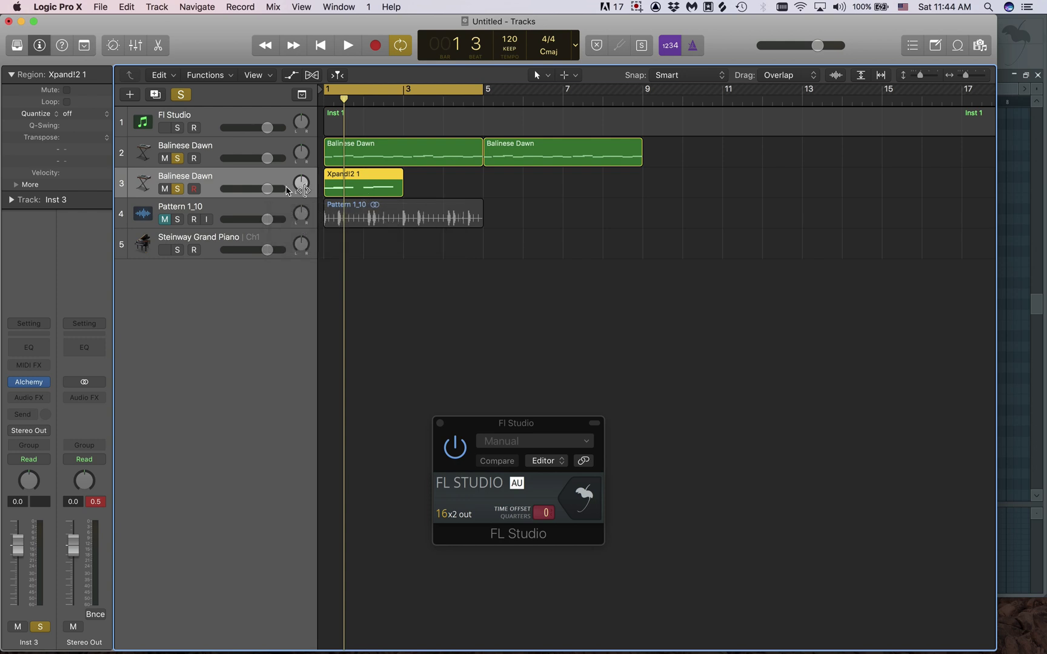
click(178, 159)
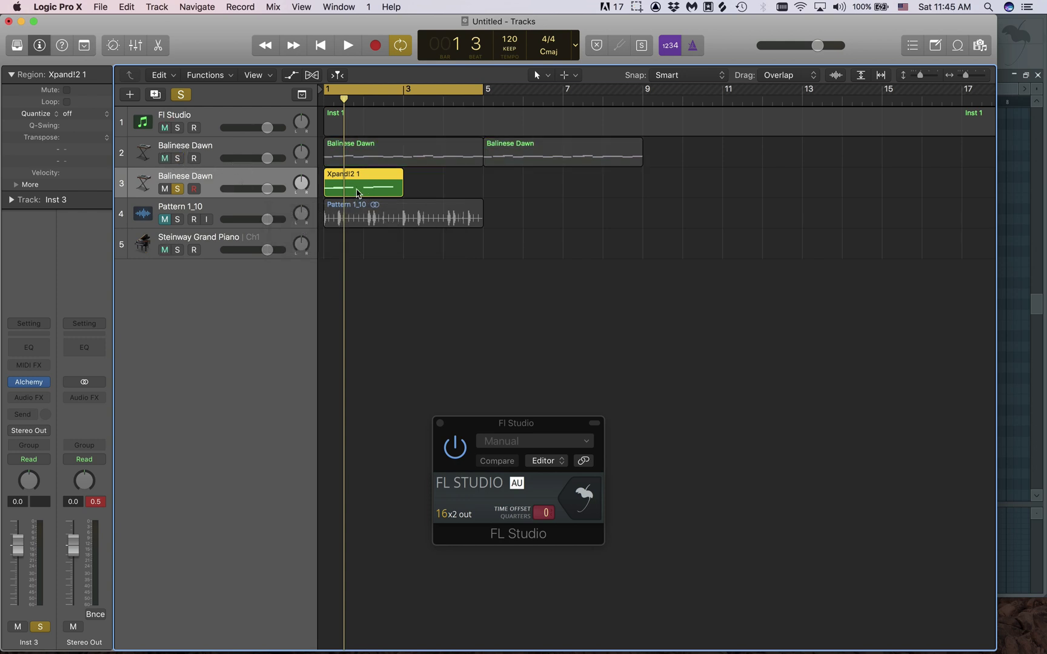
key(space)
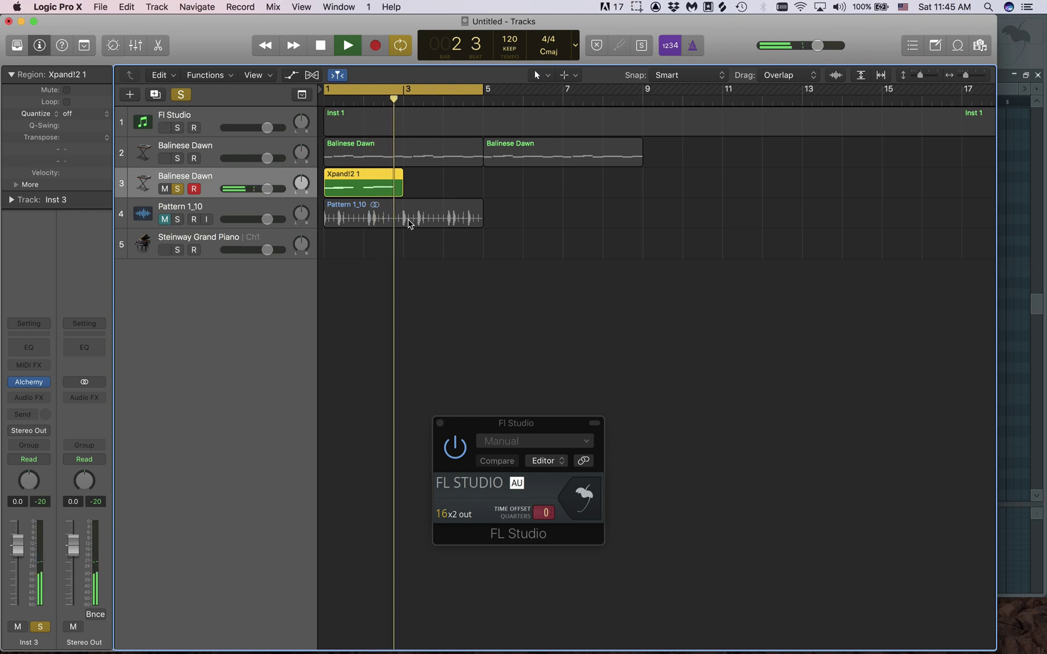
Step: Raise the project tempo to 130 and preview the project at the new tempo
key(Return)
key(space)
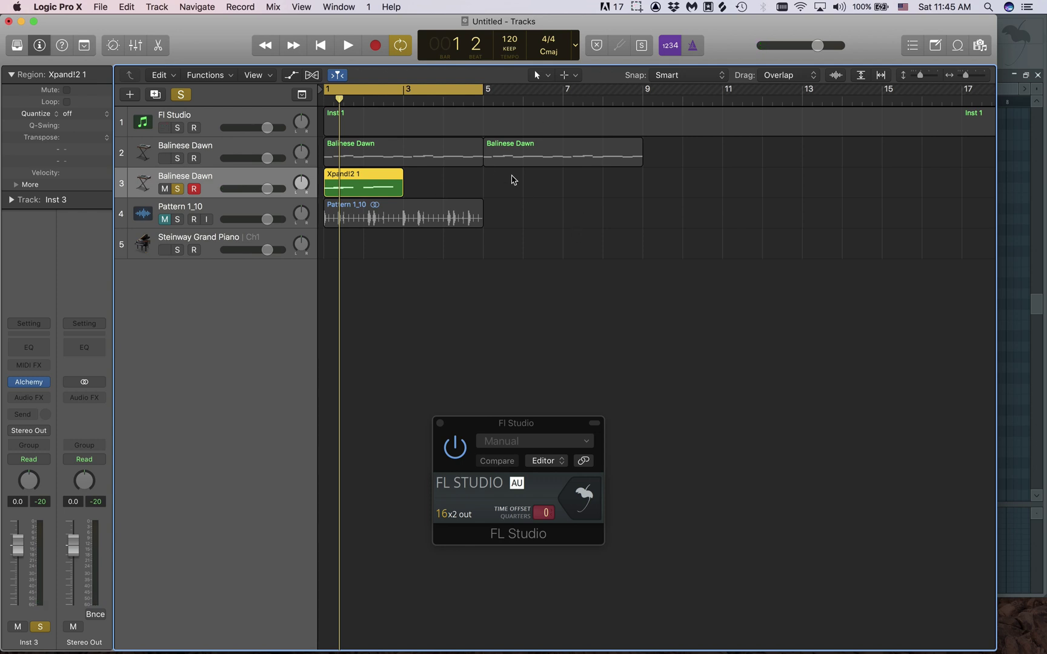
drag(516, 39, 515, 37)
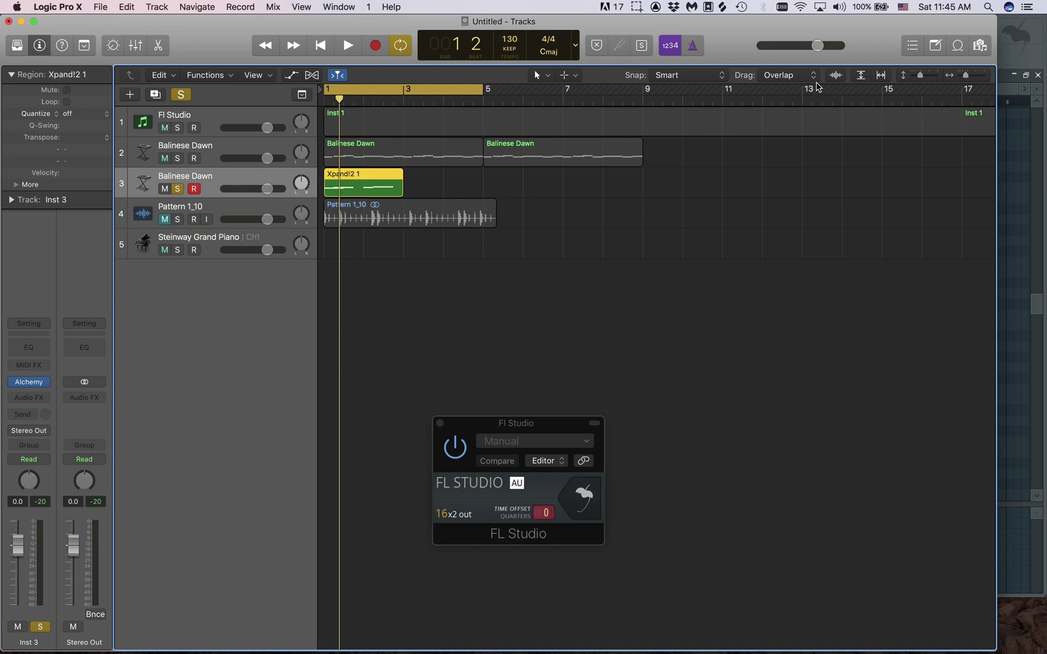
key(space)
key(space)
Step: Unsolo the new Balinese Dawn track, mute the original one, and bring FL Studio forward
click(651, 331)
click(178, 189)
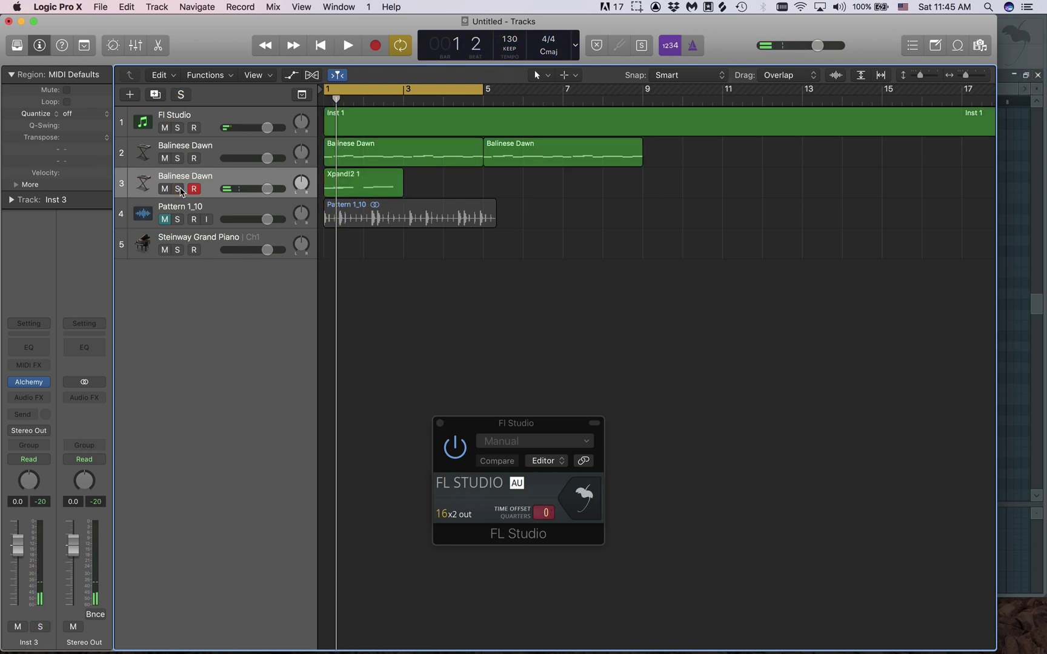
key(space)
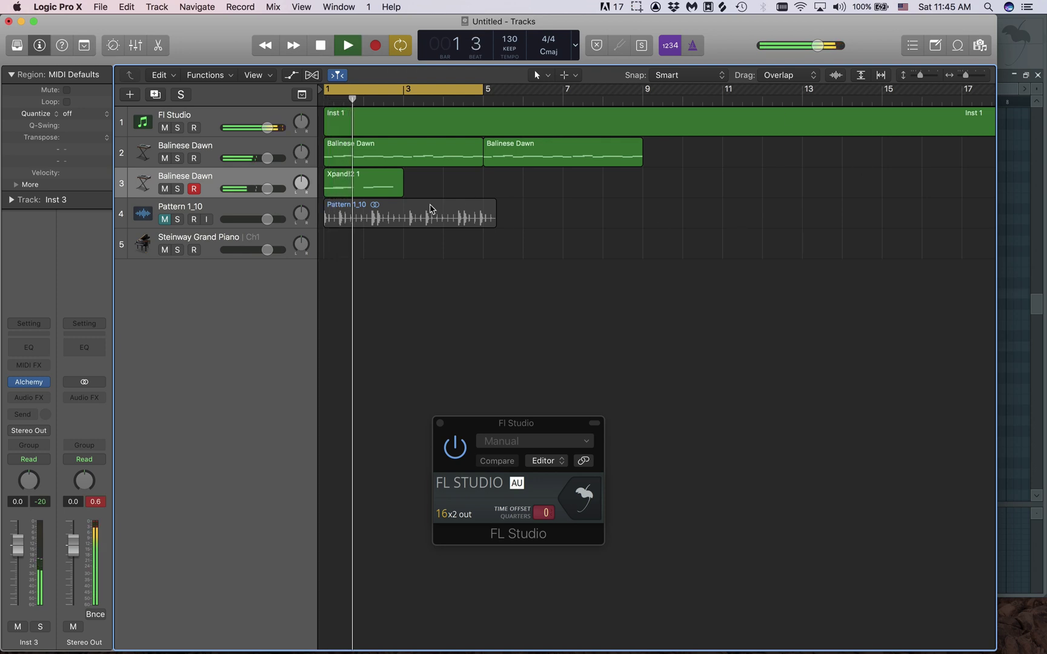
click(165, 158)
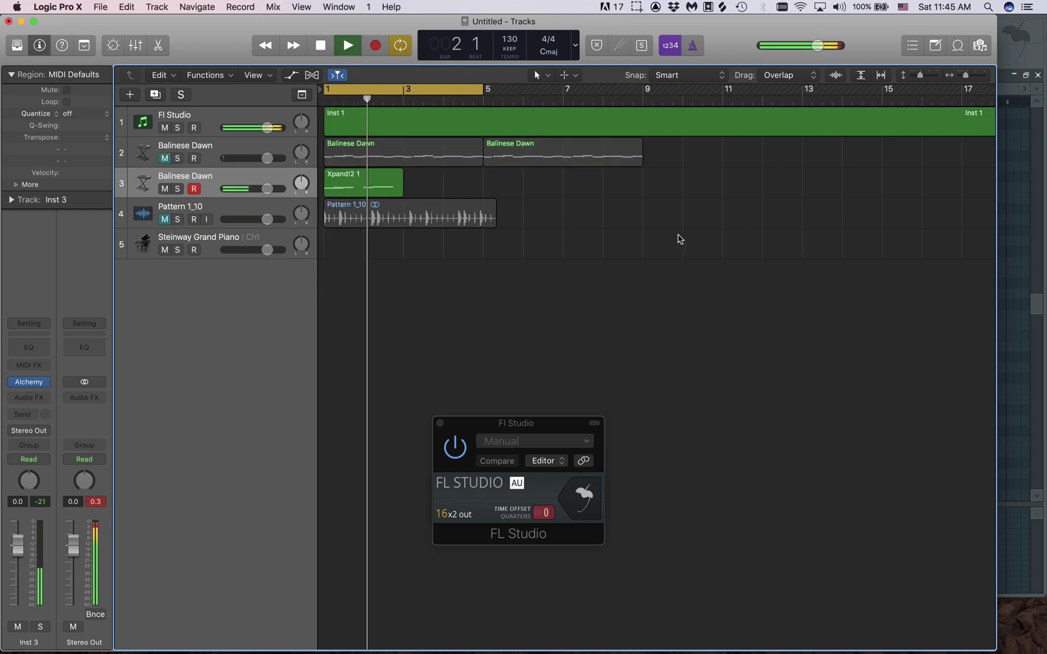
click(1022, 100)
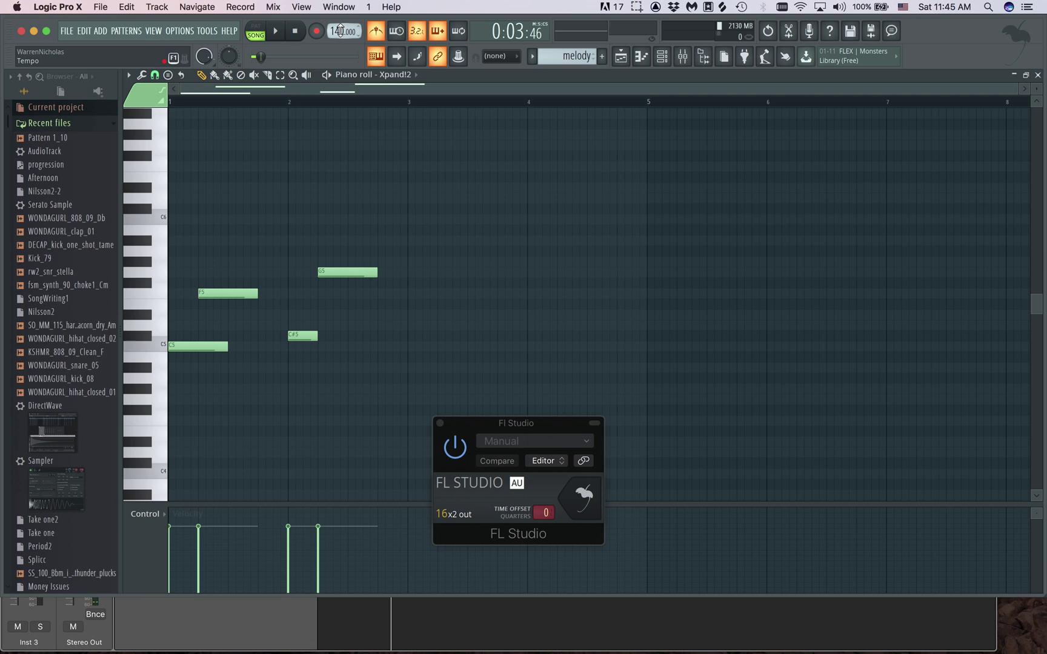
Step: Start playback in FL Studio and switch it to the arrangement playlist, toggling with Logic
click(549, 624)
key(space)
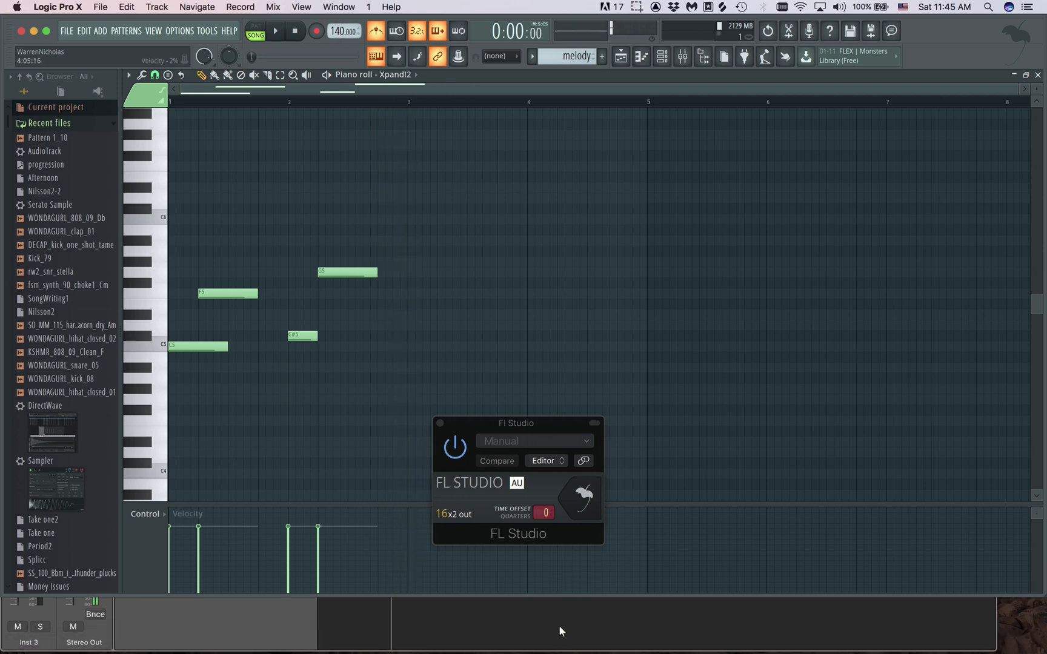
click(556, 636)
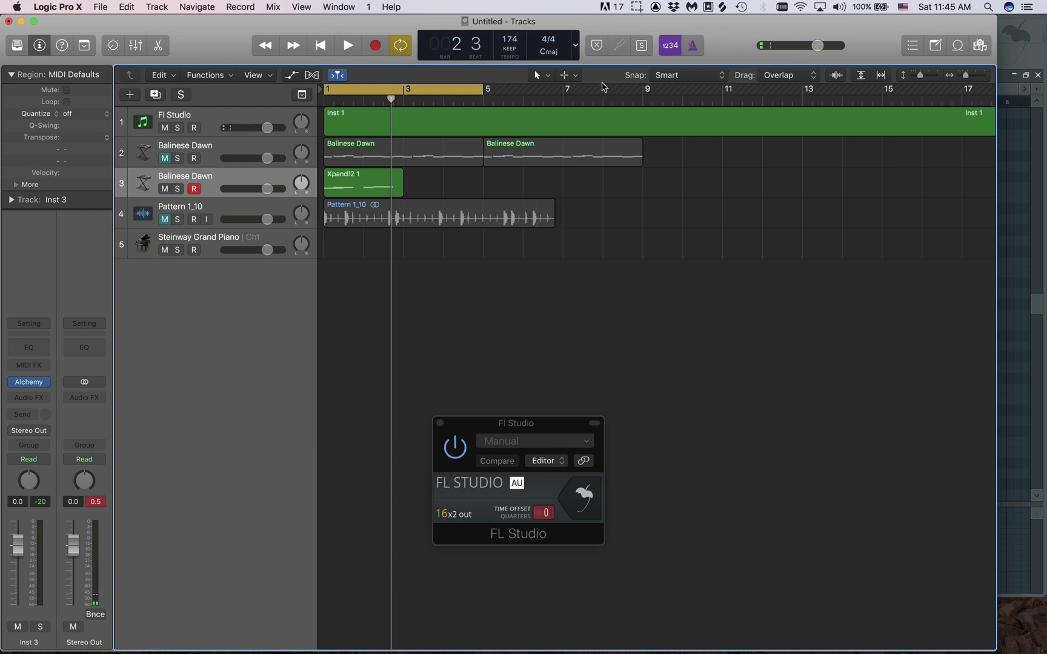
click(1025, 63)
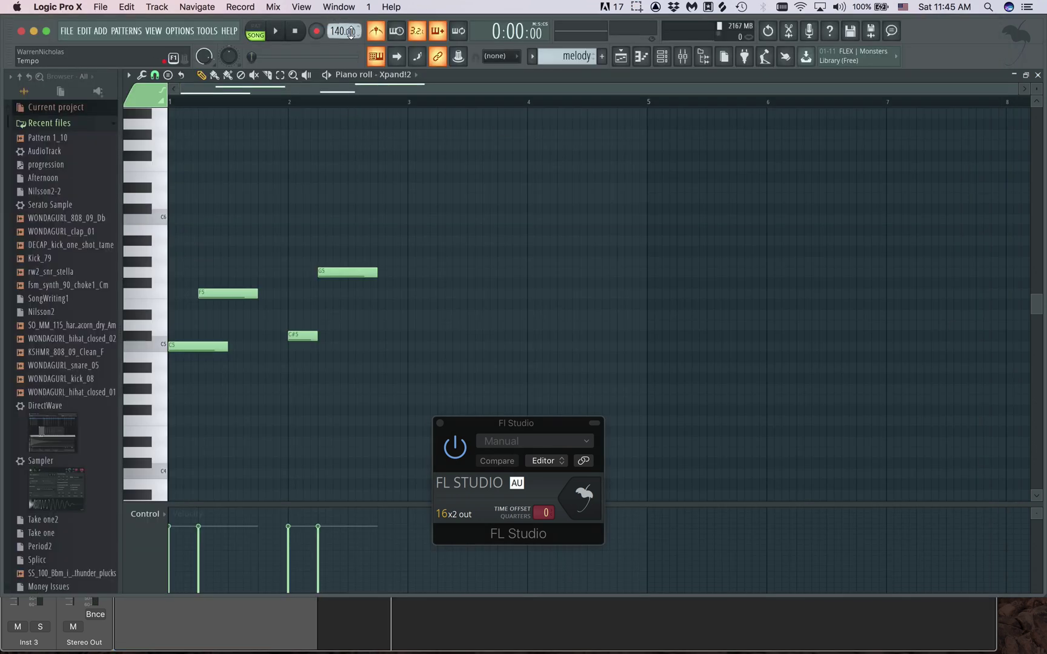
key(space)
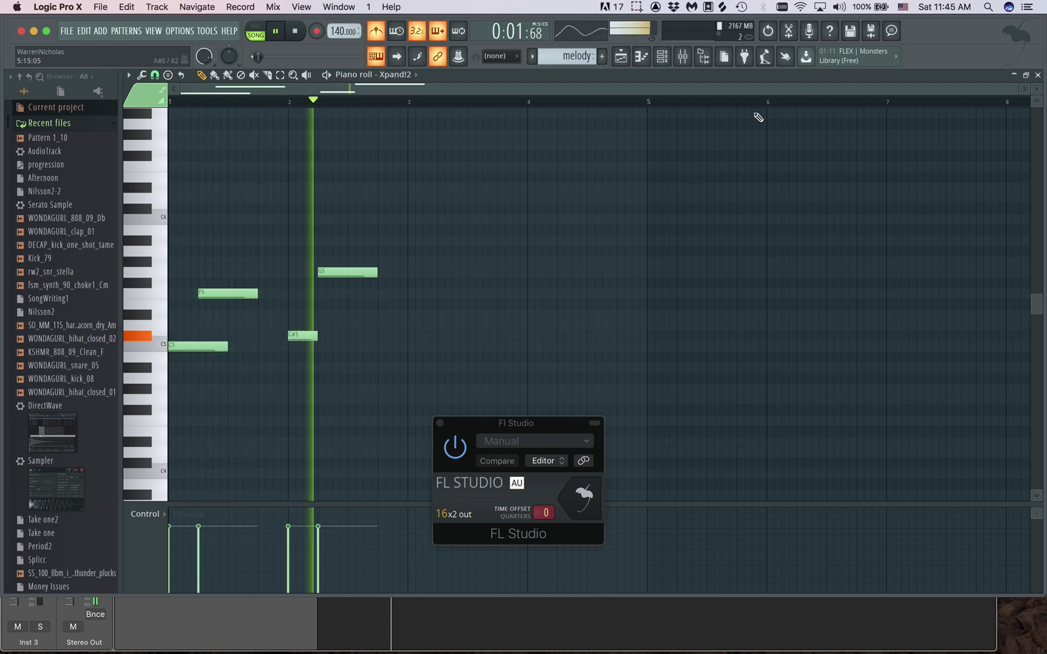
click(622, 57)
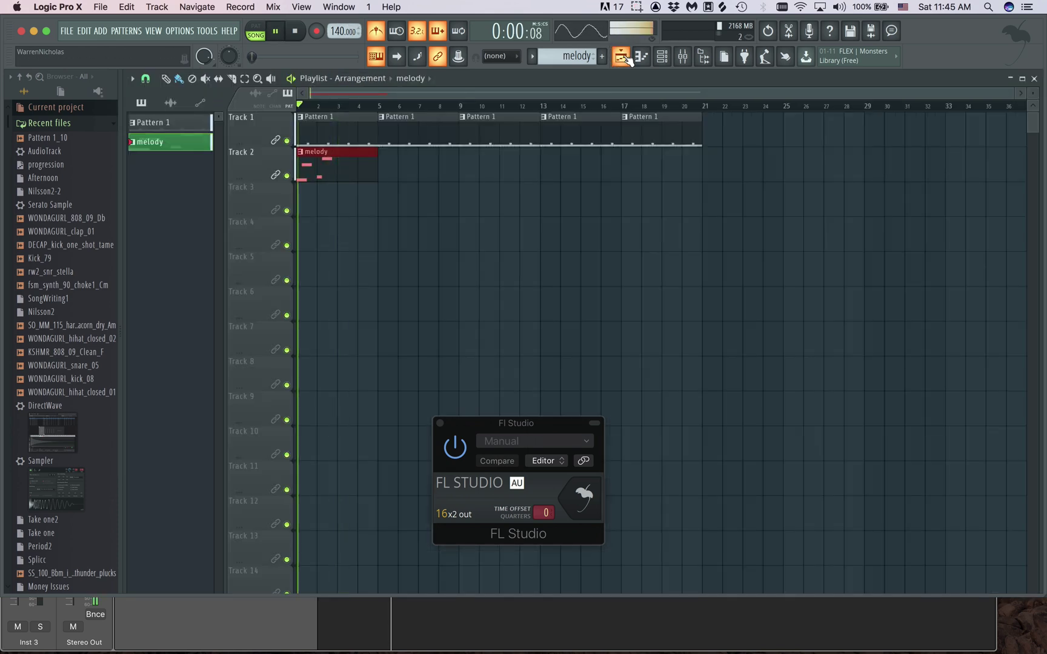
click(568, 634)
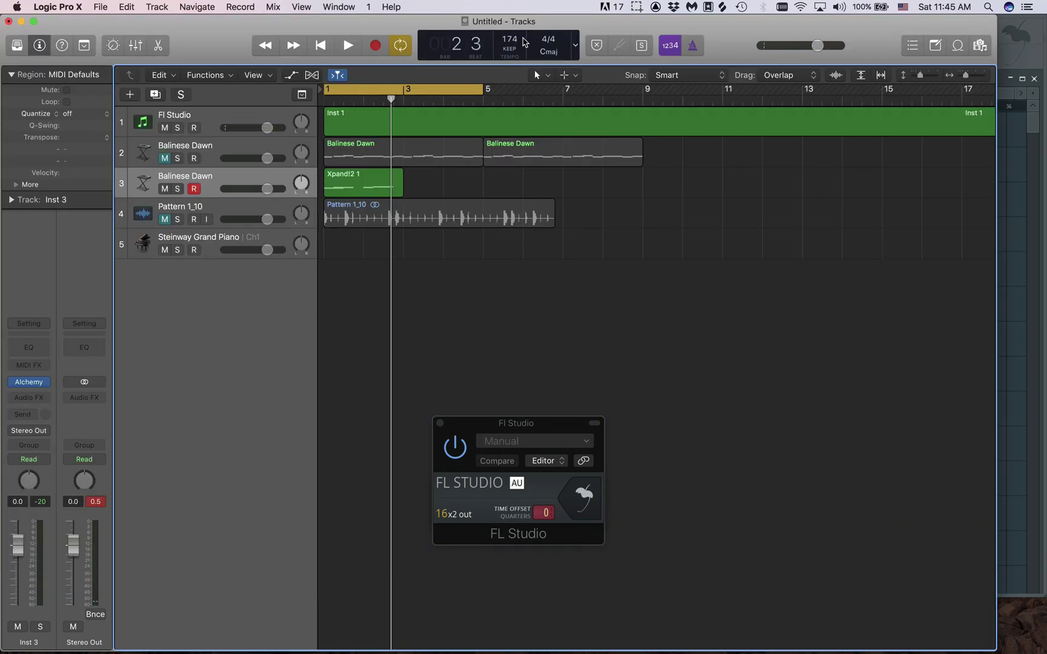
Step: Lower Logic's tempo from 174 to 150, set FL Studio to 143 BPM, and audition
drag(524, 43, 523, 58)
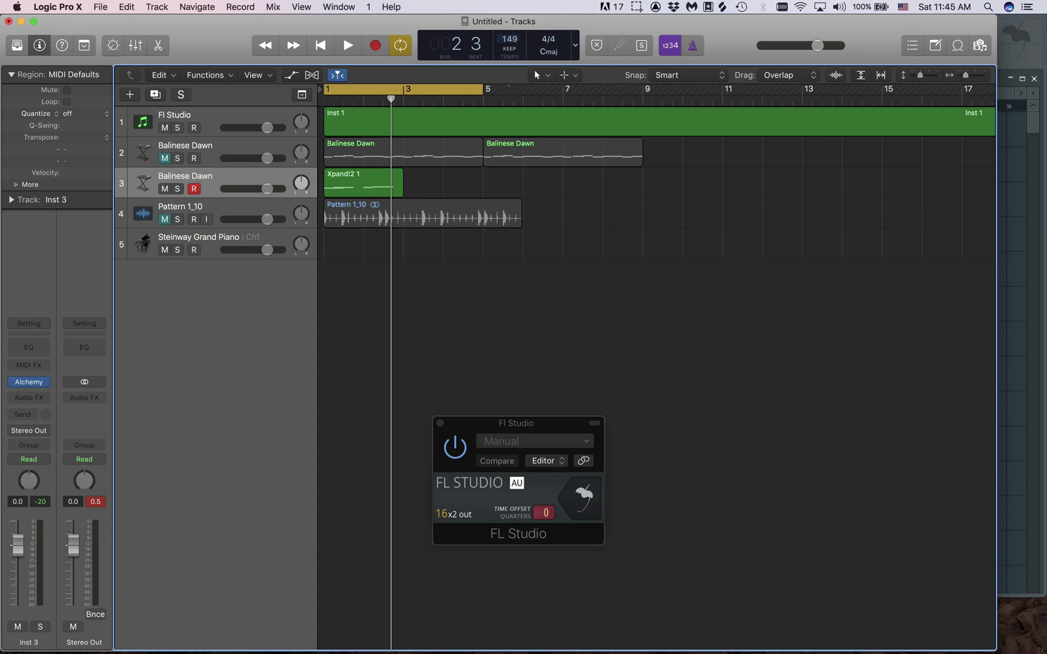
click(1019, 30)
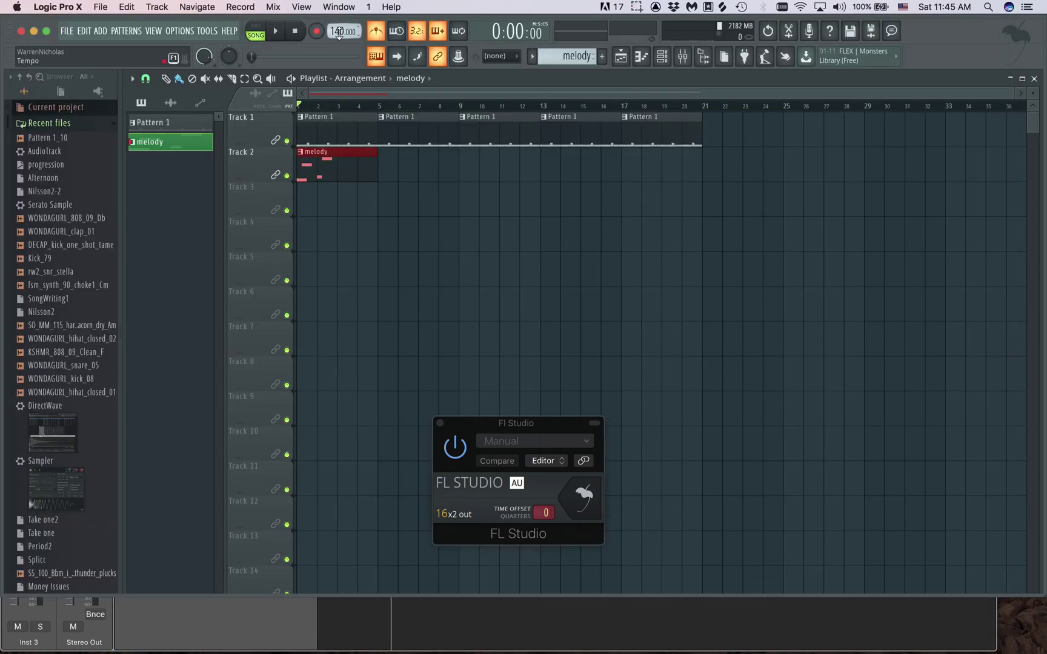
drag(339, 32, 339, 25)
click(608, 624)
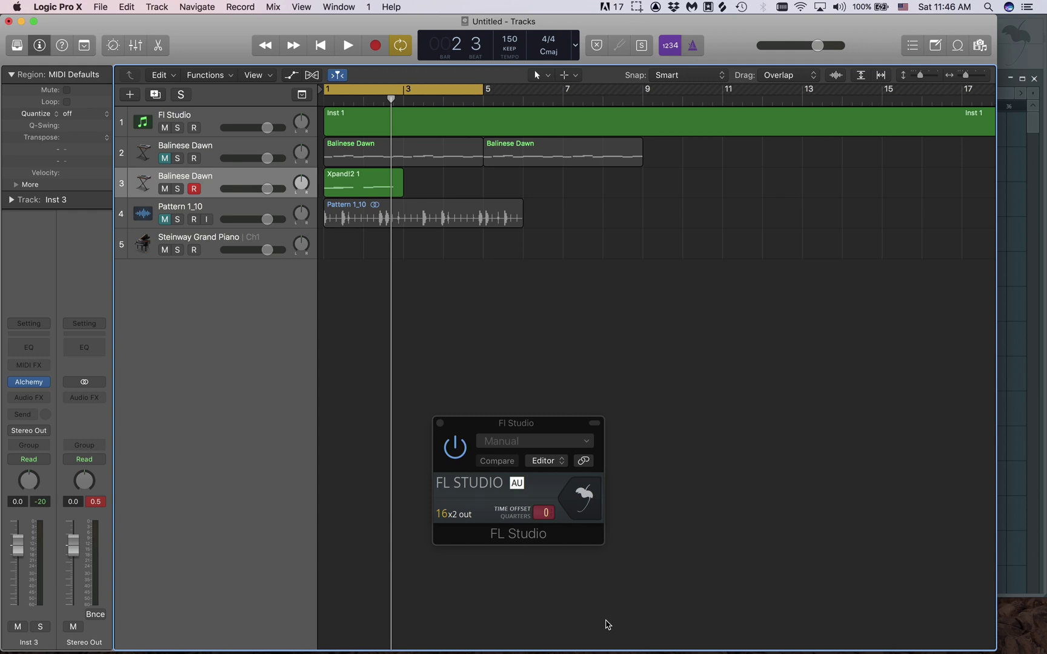
key(space)
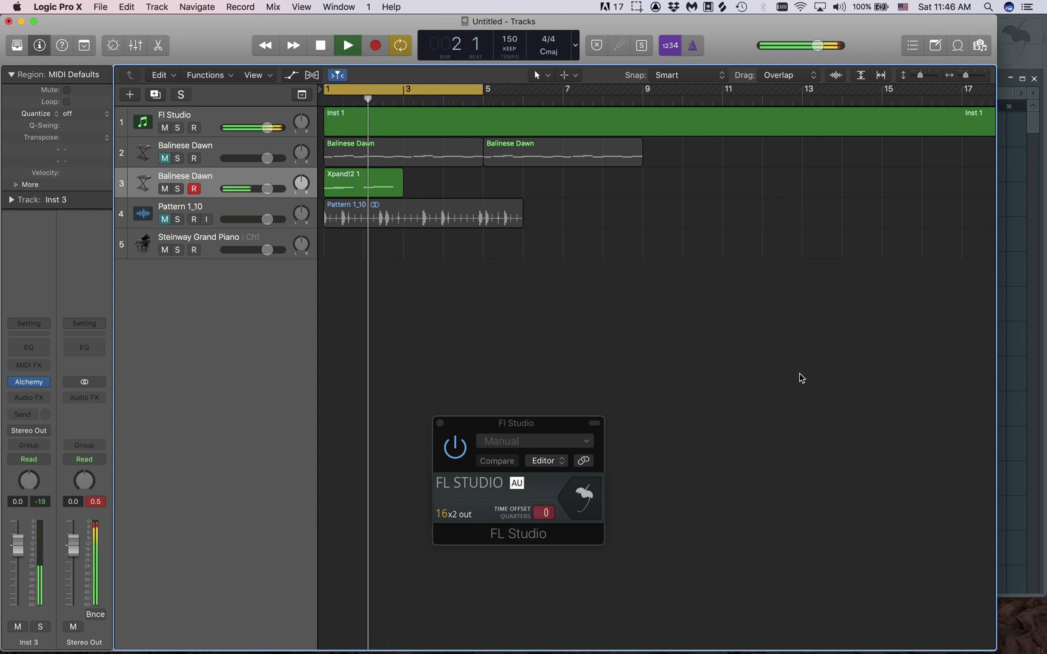
key(space)
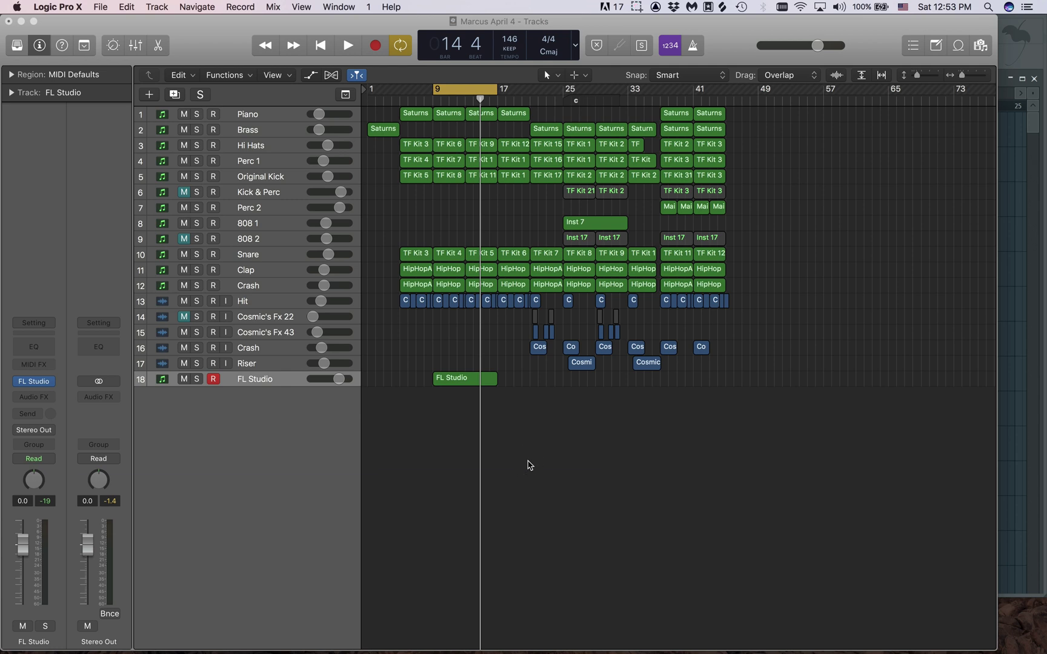
Step: Audition the song across FL Studio and Logic, stop playback, and open Save As for the project
click(100, 6)
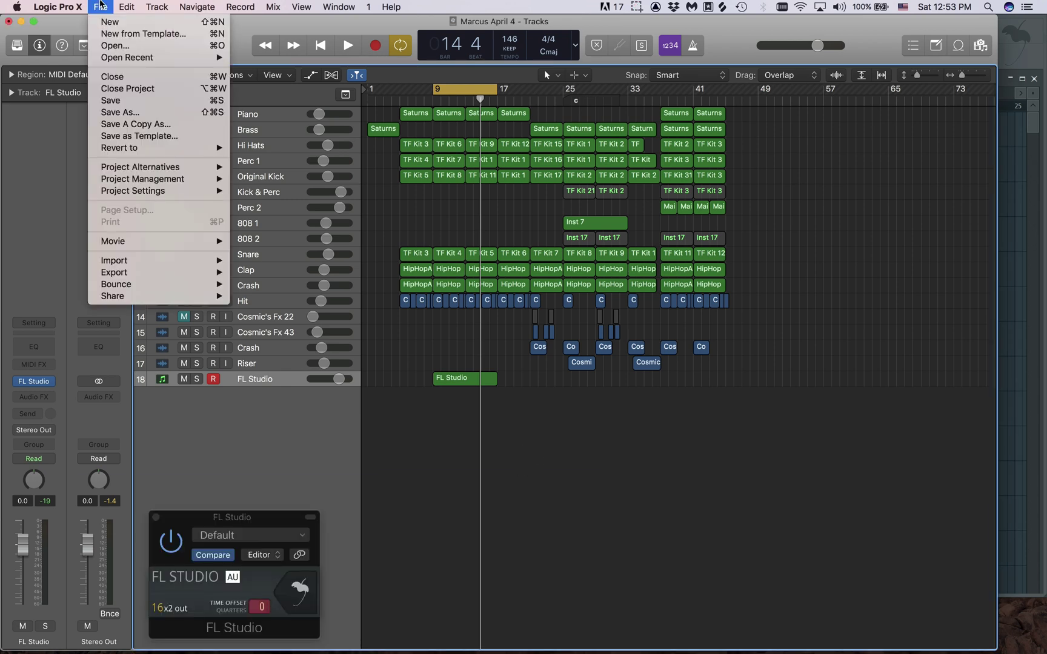
click(101, 7)
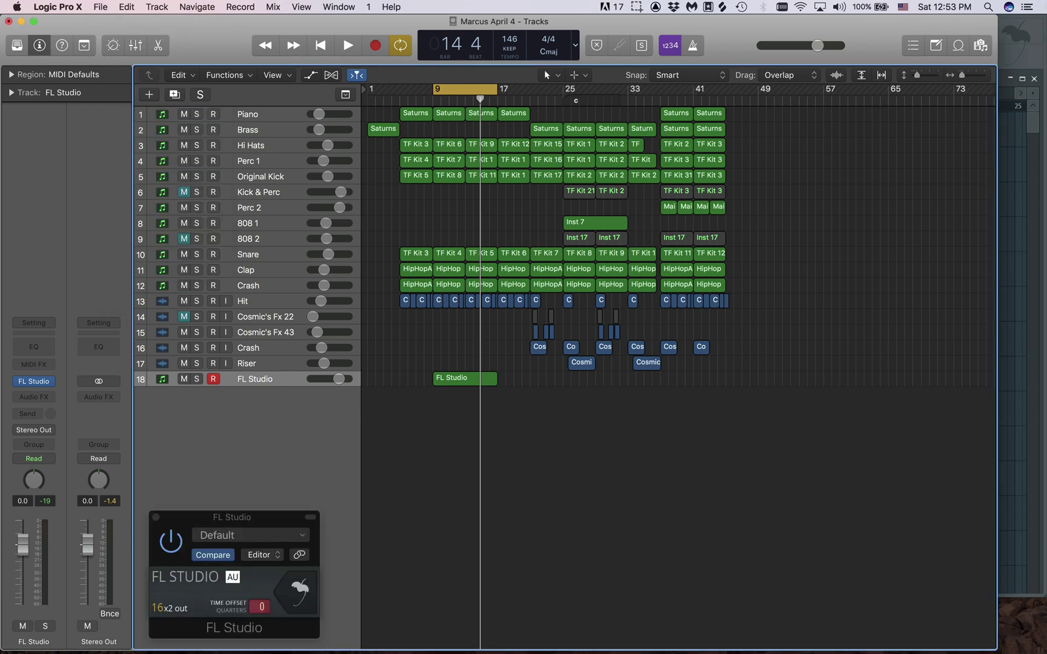
click(1030, 19)
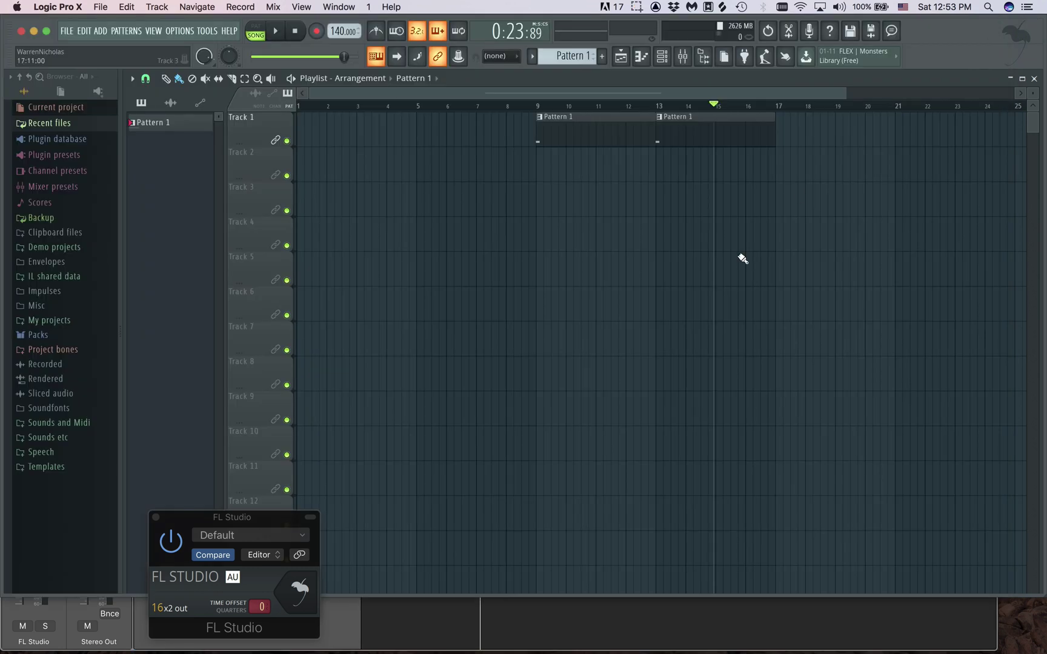
click(619, 621)
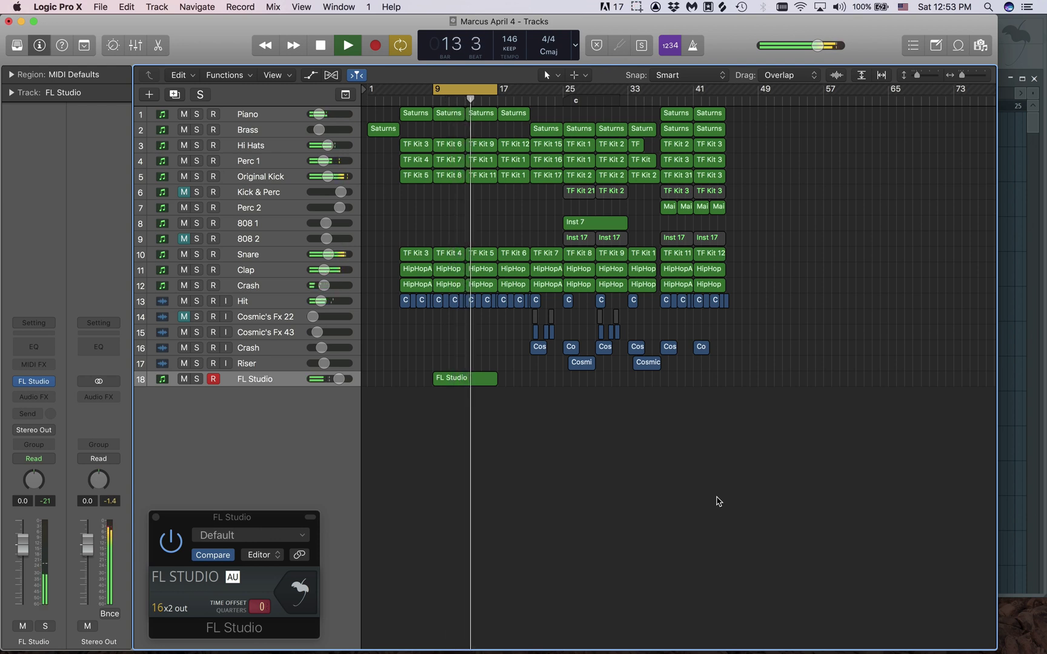
key(space)
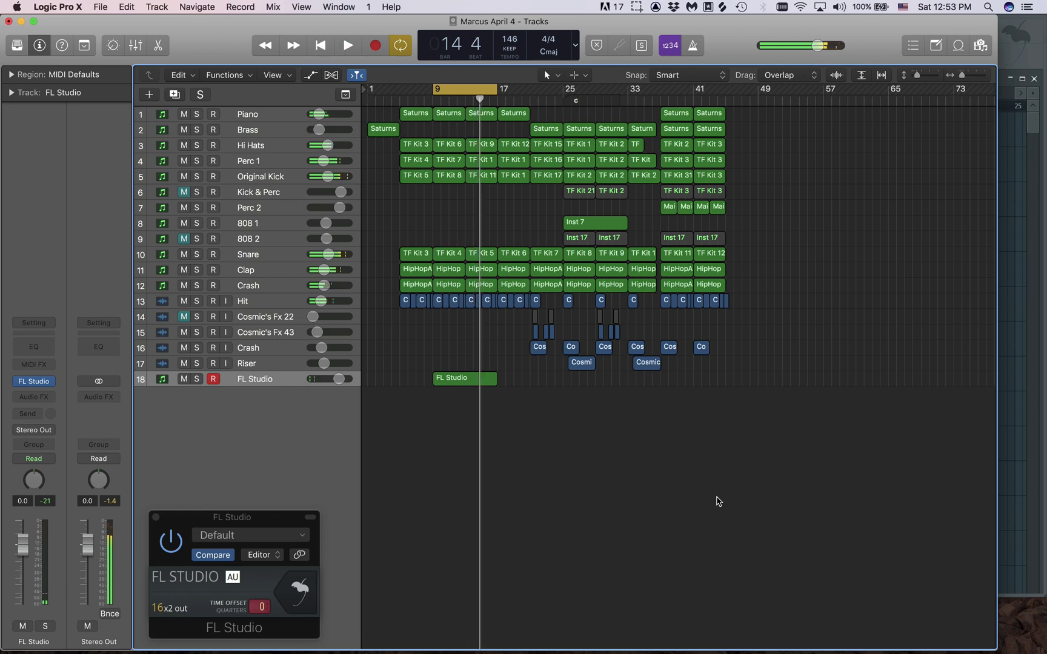
click(100, 6)
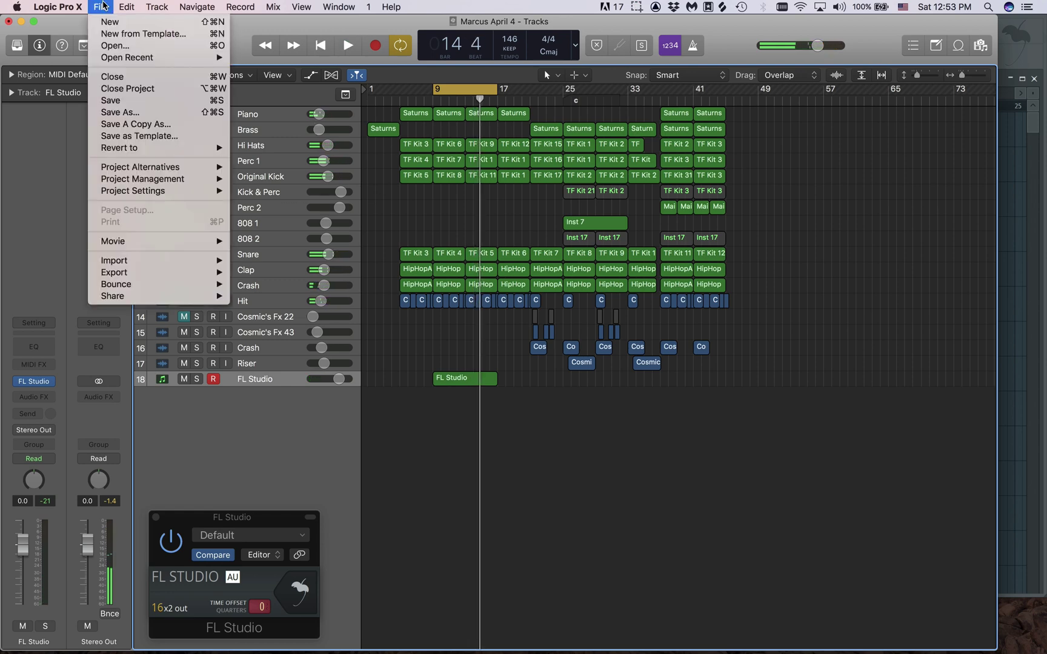
click(120, 113)
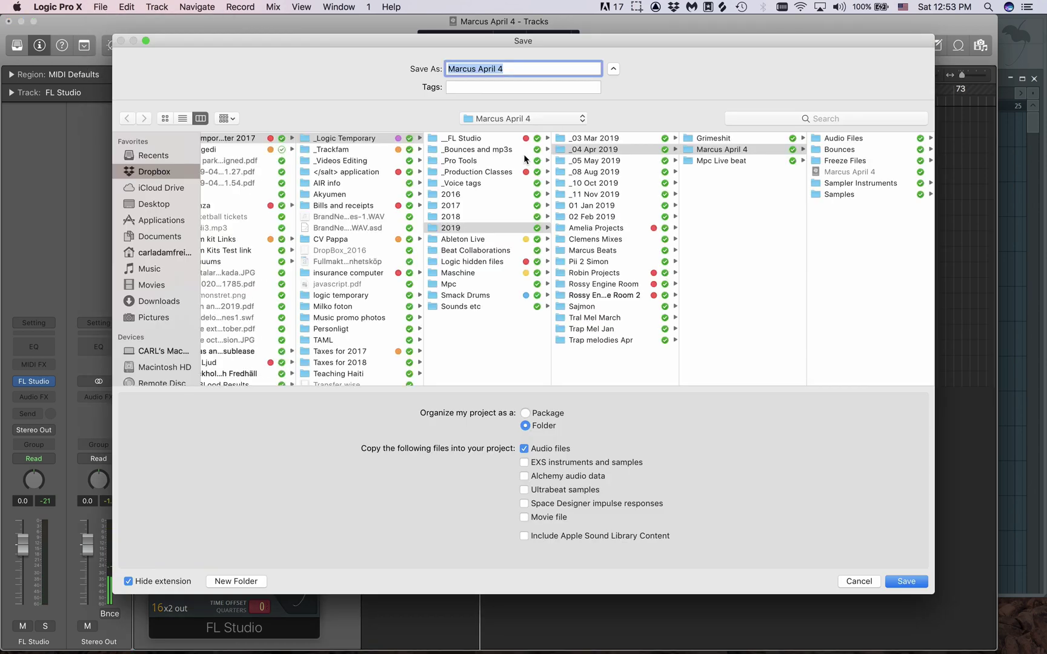
Step: Name the Logic project 'FL VST 2' with the Desktop as the save location
click(155, 203)
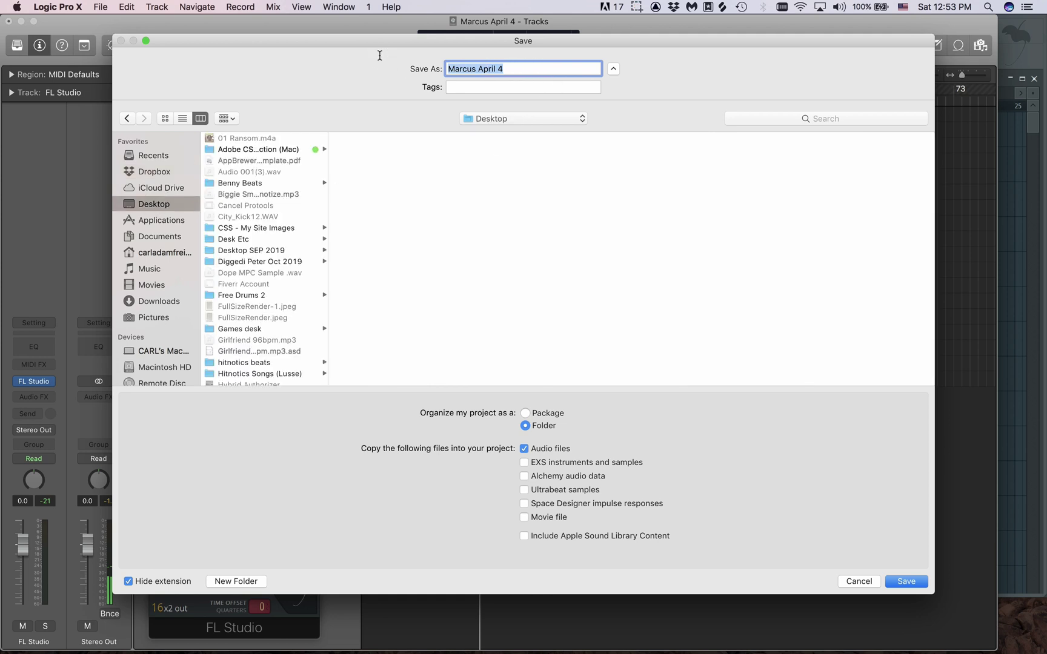
text(FL VST @)
key(BackSpace)
text(2)
Step: Create a new Desktop folder named 'FL VST 2' to hold the project
click(236, 581)
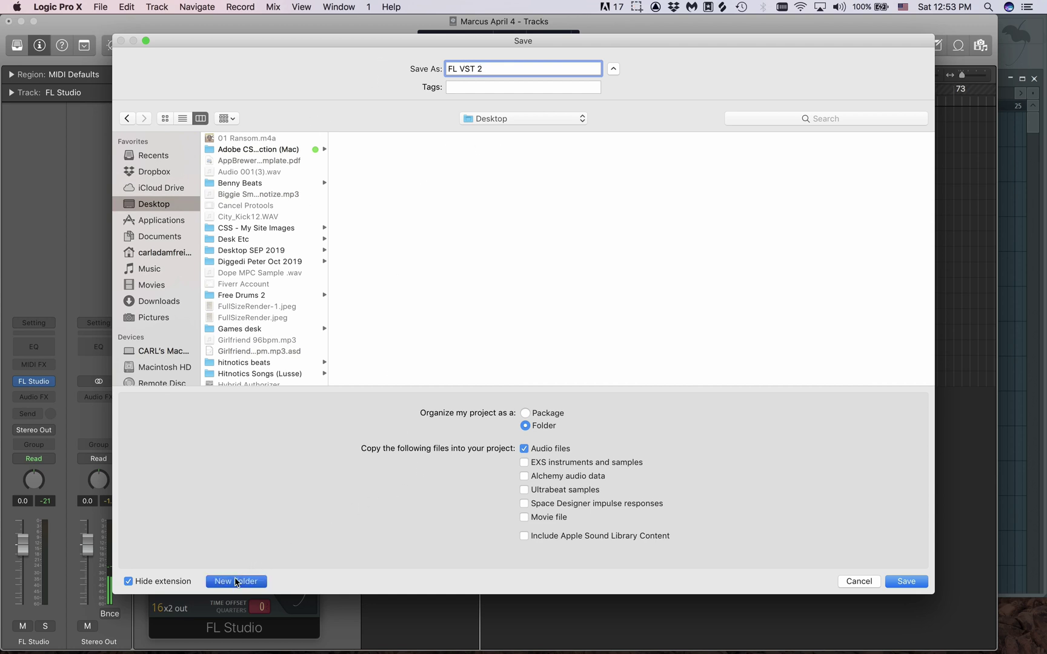
text(FL ST)
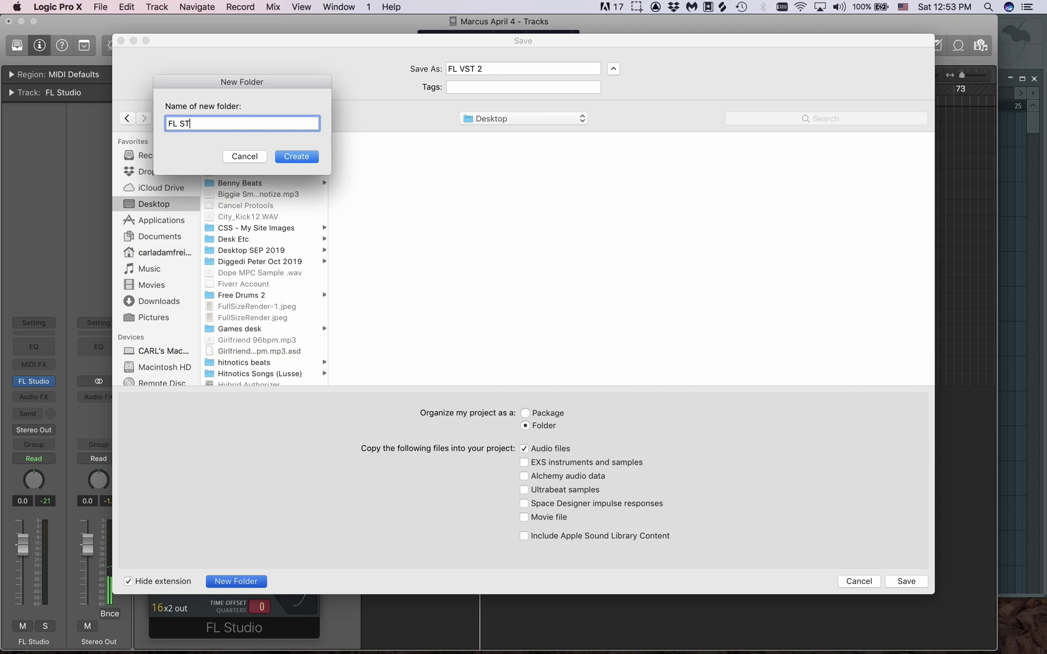
key(BackSpace)
key(BackSpace)
text(VST 2)
click(296, 156)
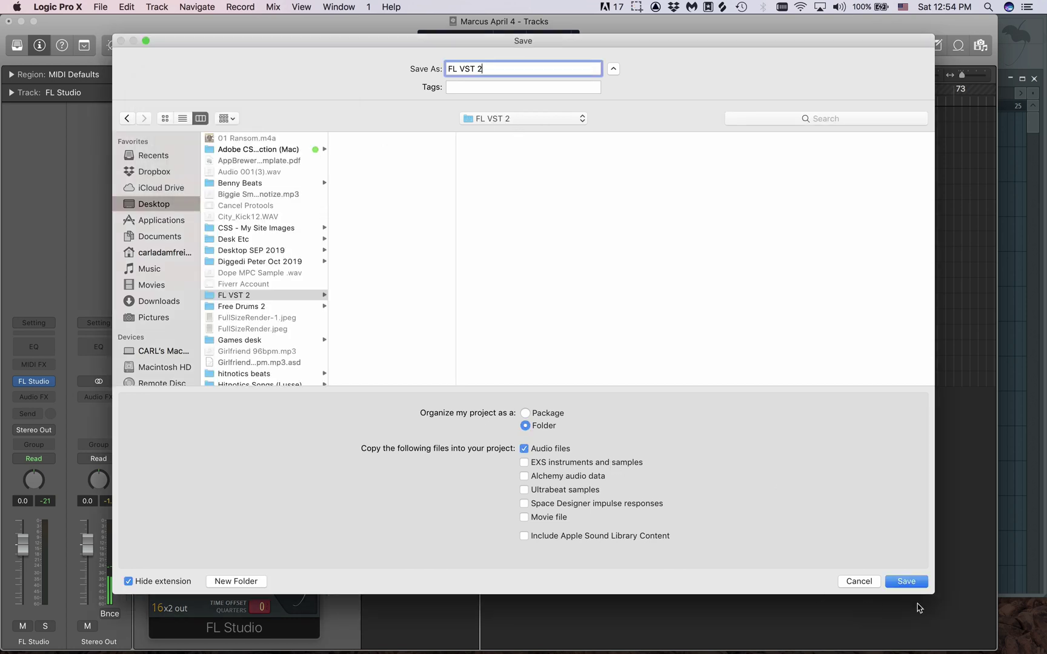
Step: Save the Logic project, then direct FL Studio's Save As to Desktop > FL VST 2
click(905, 582)
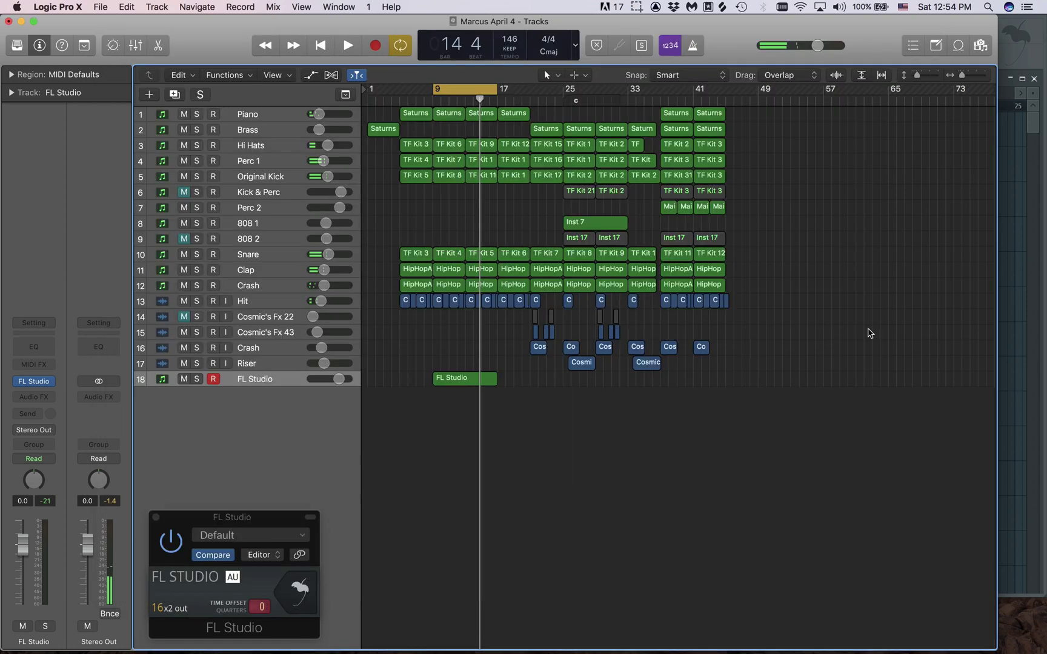
click(1027, 27)
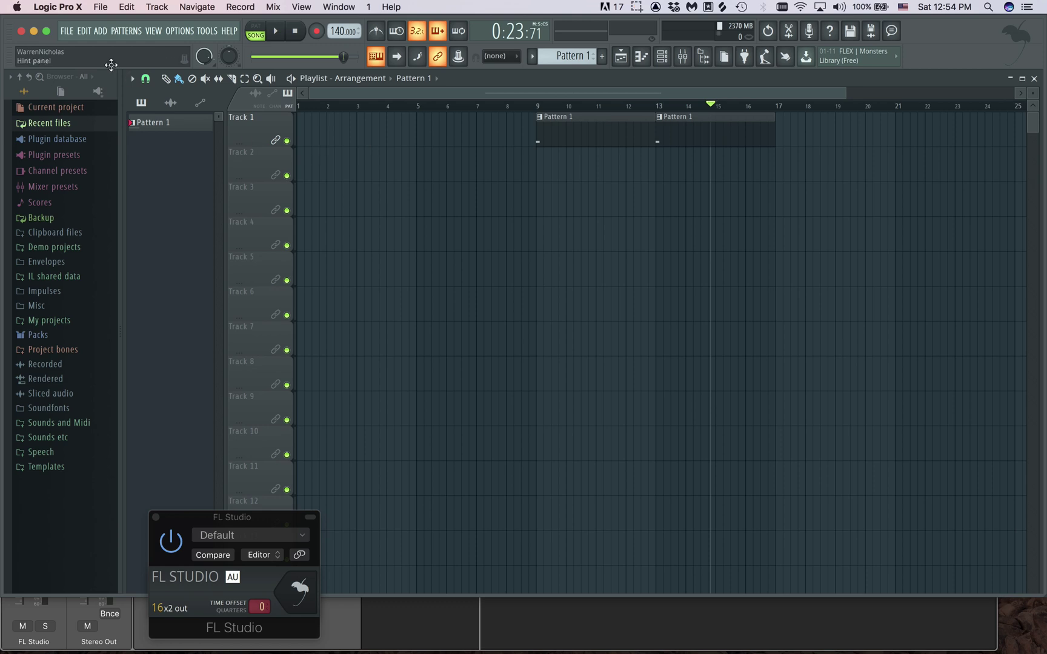
click(67, 31)
click(82, 100)
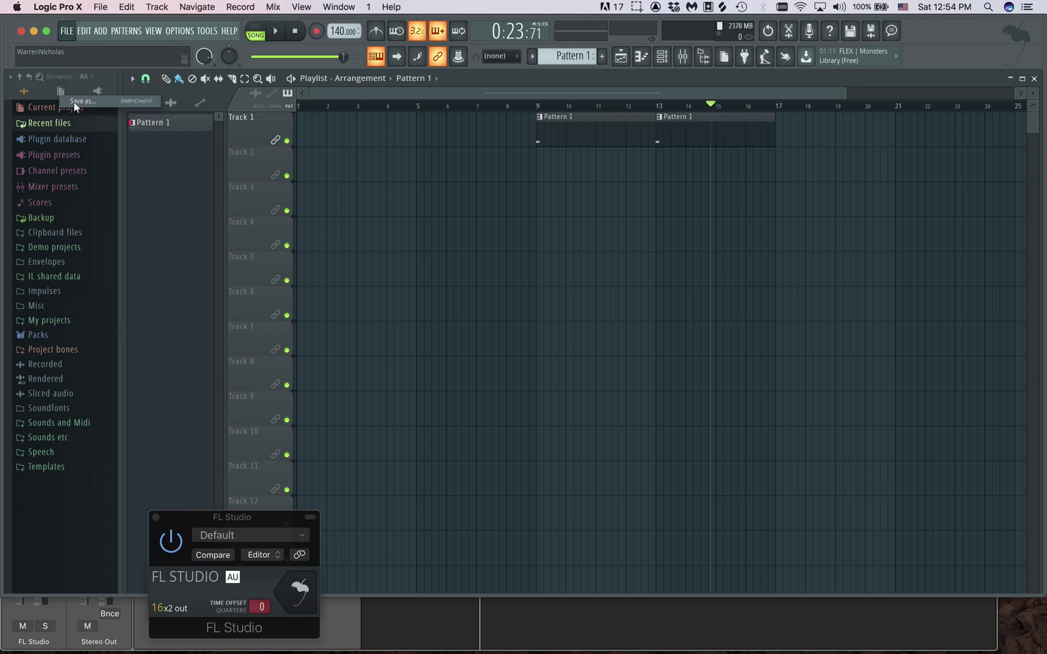
click(159, 189)
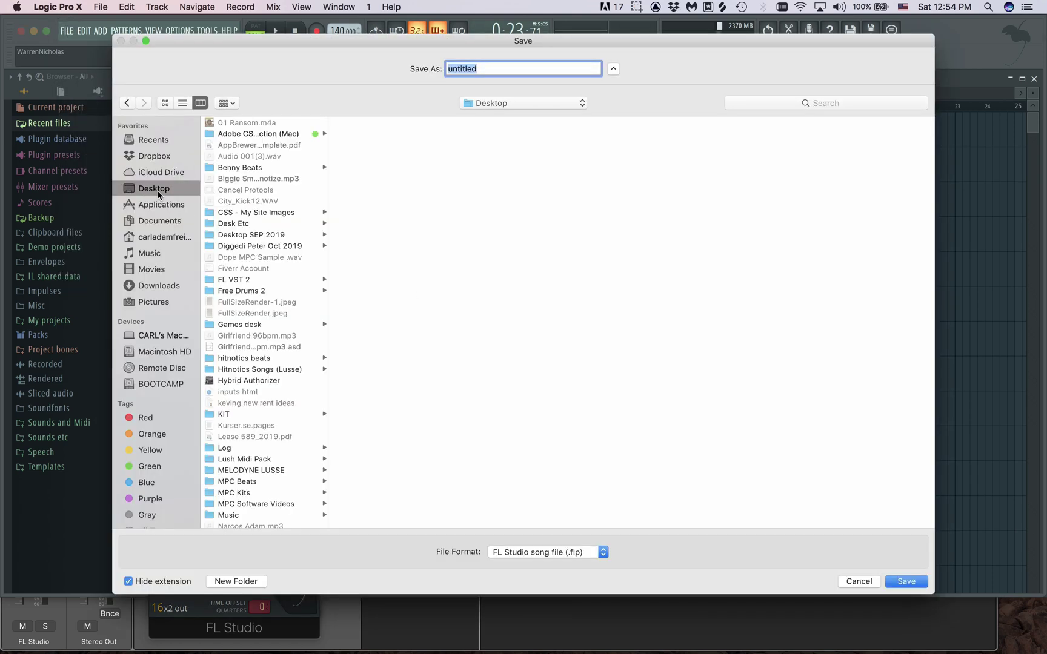
click(249, 280)
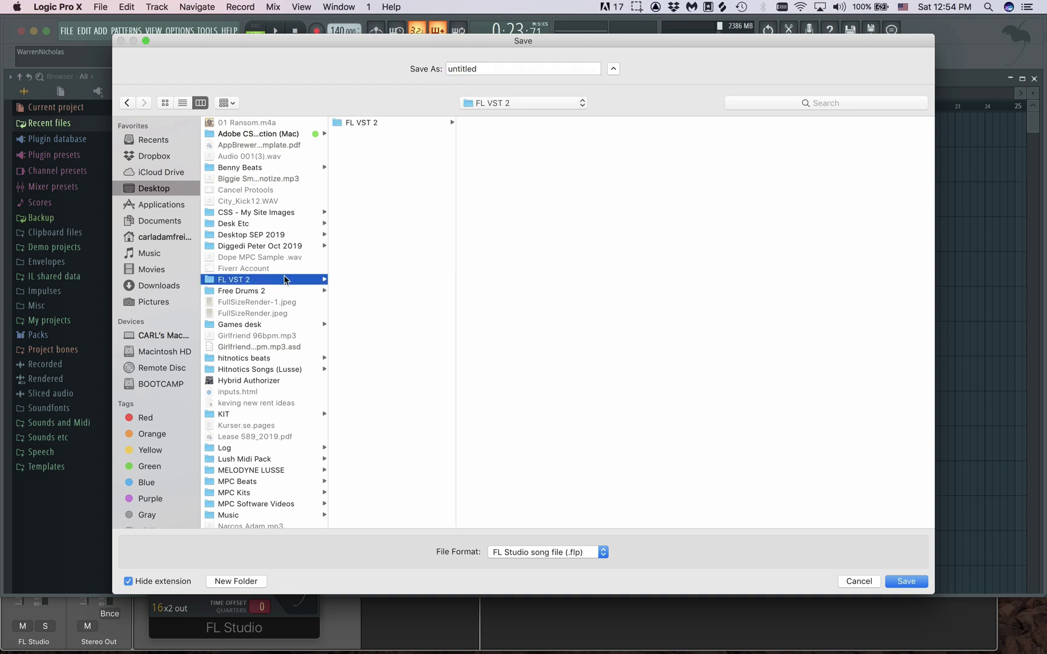
click(498, 68)
Step: Create an 'FL Studio' subfolder in FL VST 2 and save the FL project there as 'FL Studio 2'
click(237, 582)
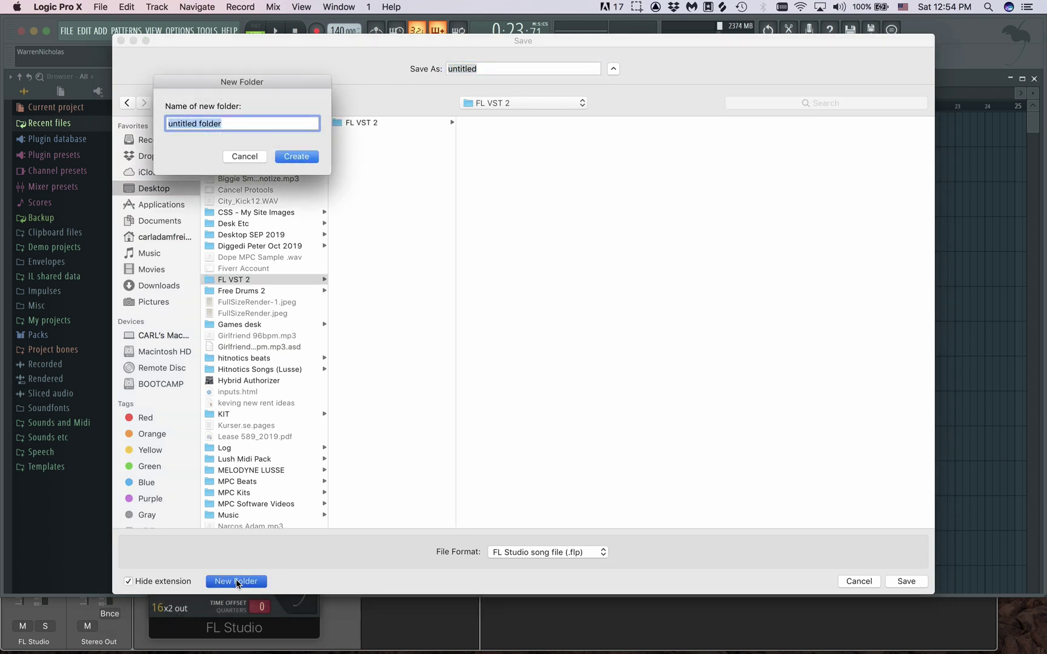
text(FL STudio)
key(BackSpace)
key(BackSpace)
key(BackSpace)
key(BackSpace)
key(BackSpace)
text(tudio)
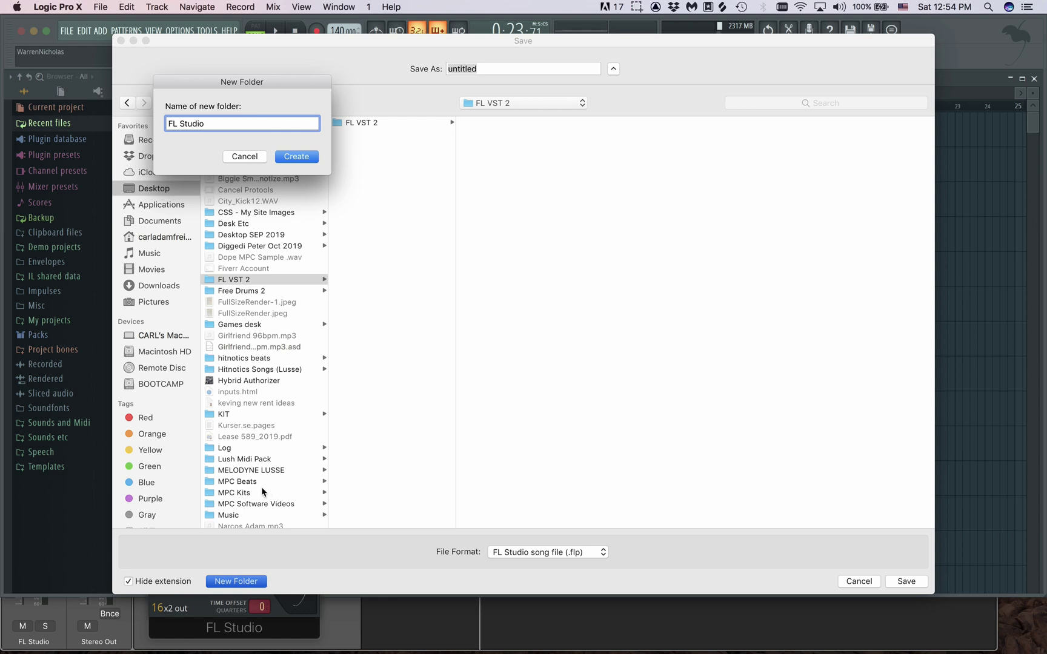
drag(223, 84, 652, 313)
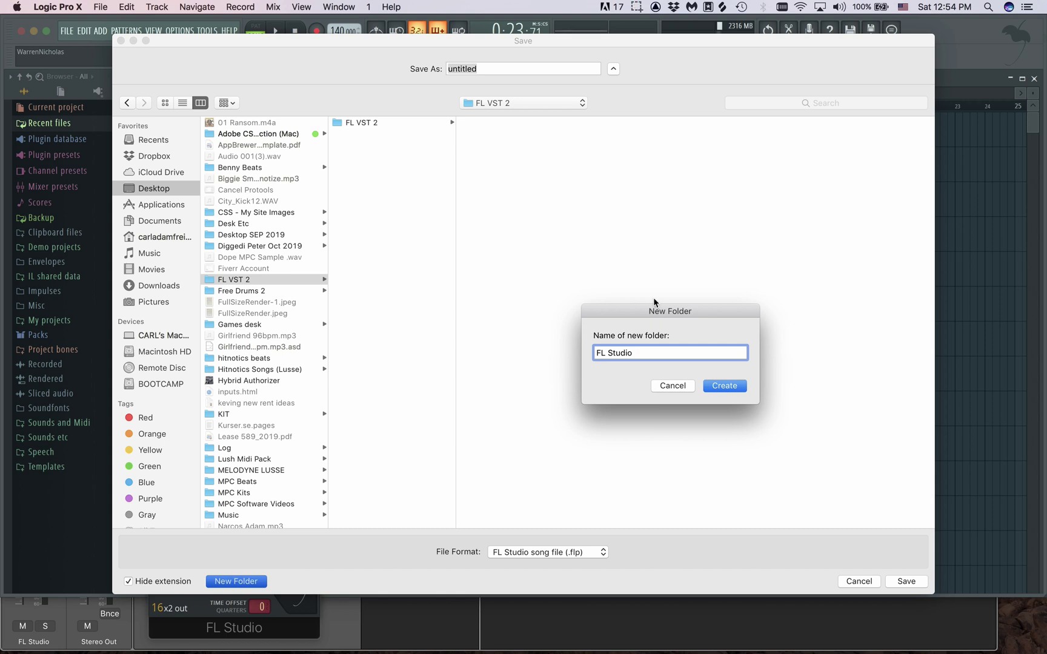
click(725, 386)
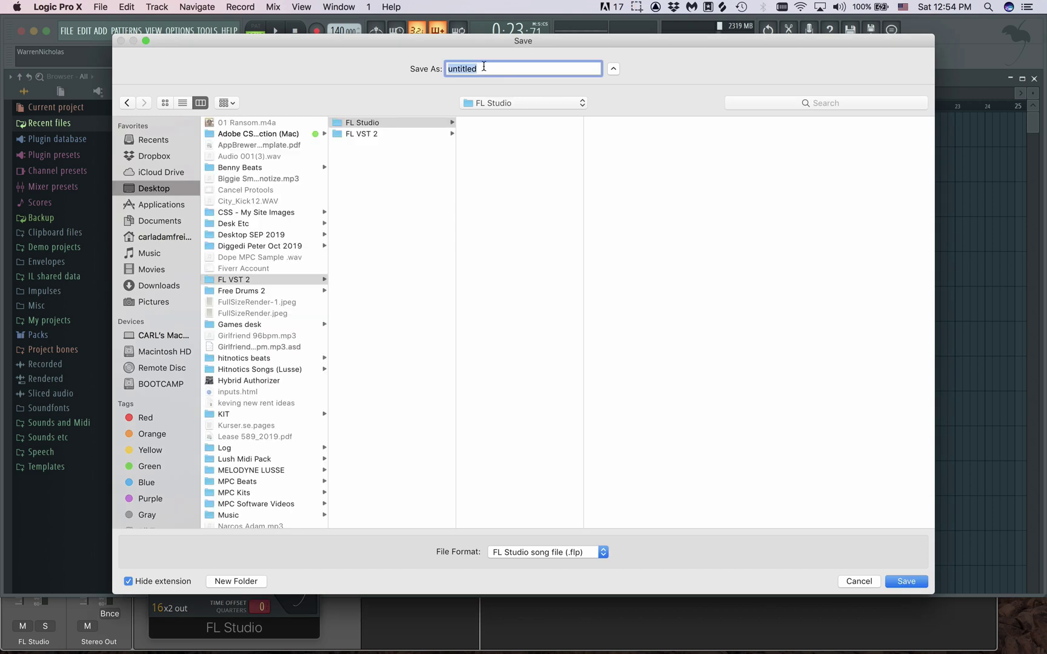
text(FL Studio 2)
click(915, 577)
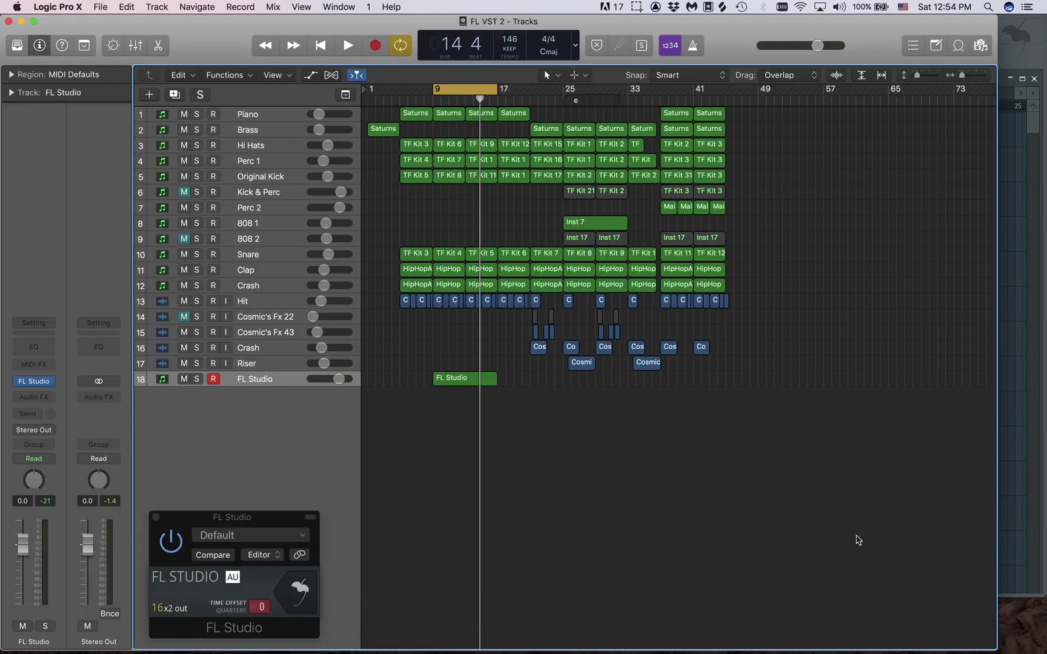